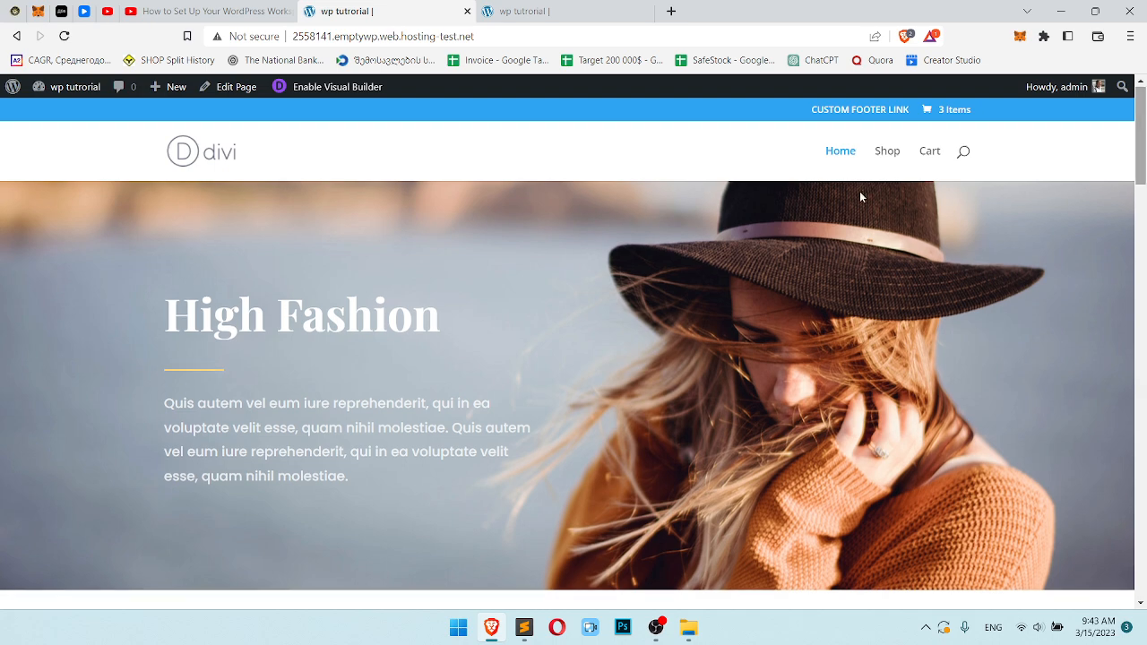
Look over the site's home page, and open the site's WordPress dashboard
scroll(1145, 287, "down", 4)
scroll(1146, 287, "down", 10)
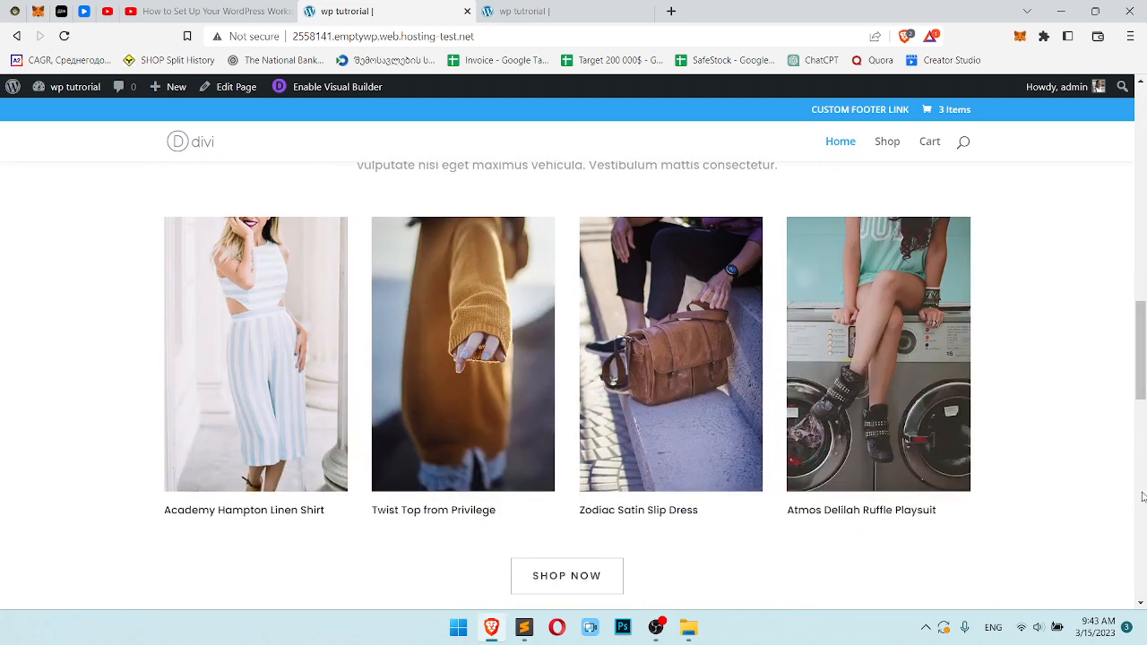
scroll(236, 183, "up", 15)
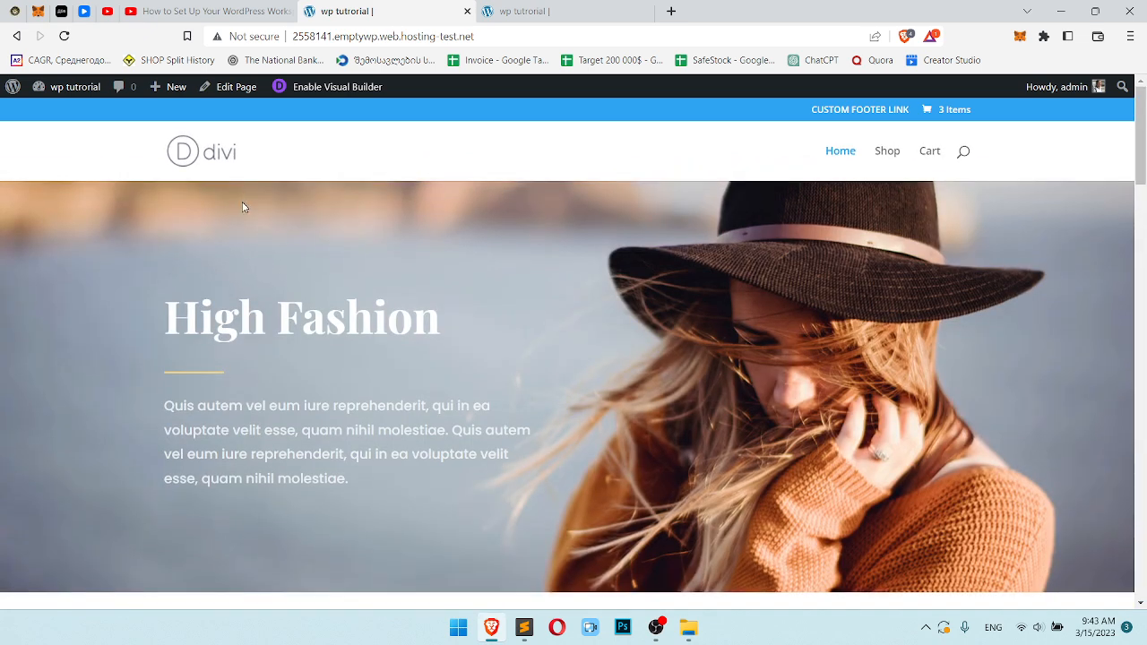
left_click(68, 86)
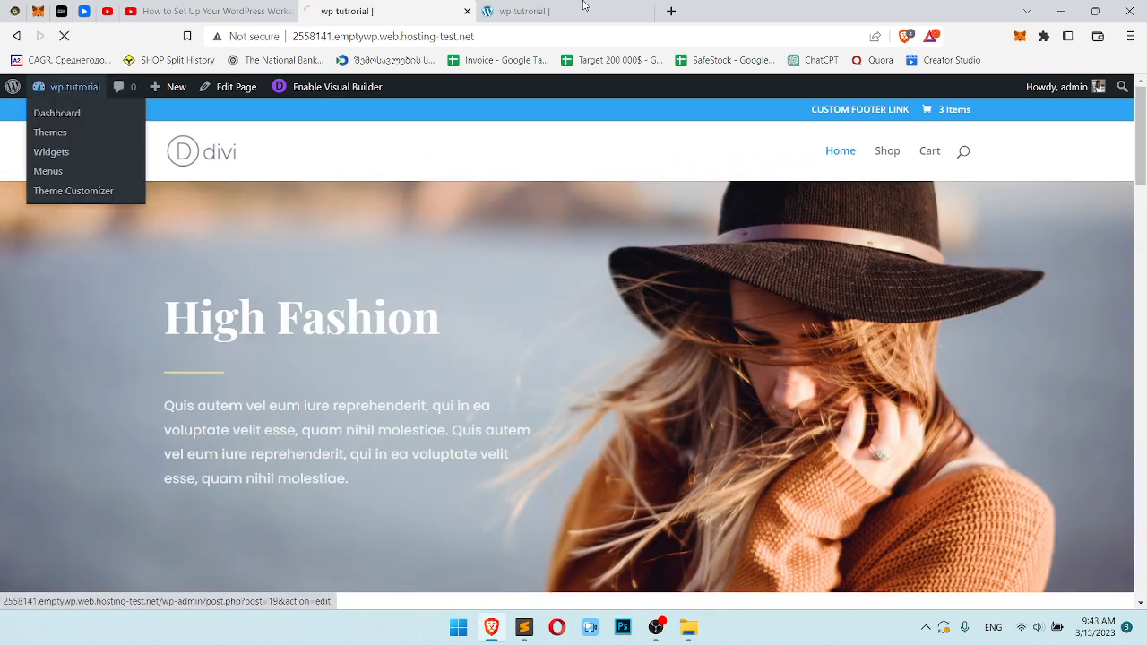
Open the theme Customizer in a new browser tab and go to the Header Format settings under Header & Navigation
mouse_move(63, 452)
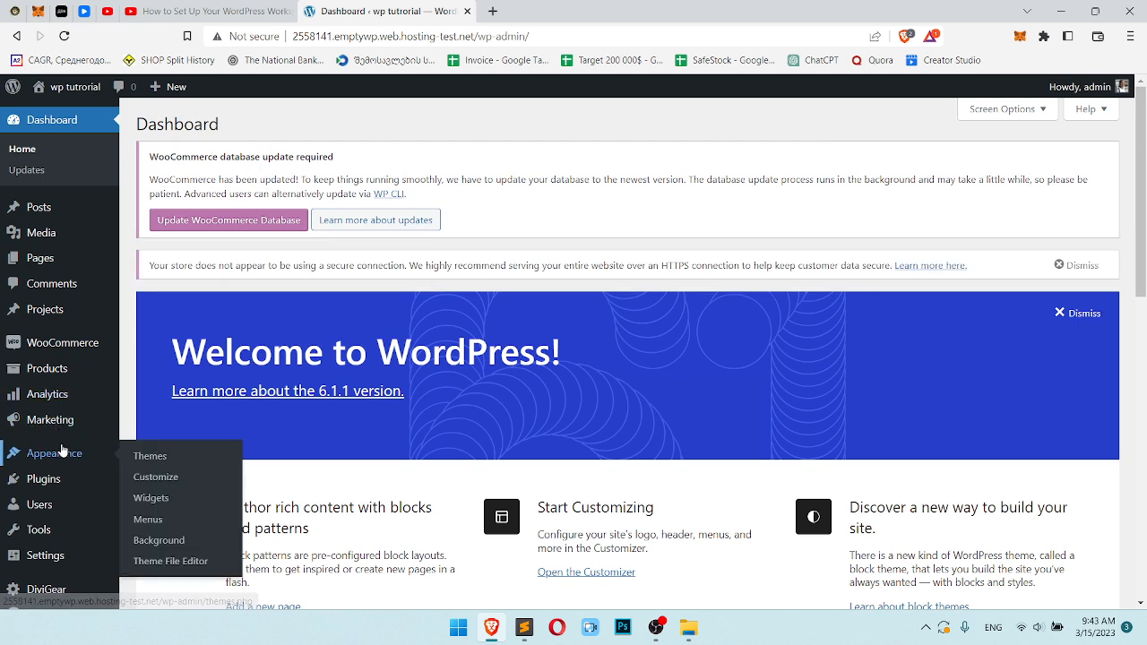
scroll(191, 506, "down", 1)
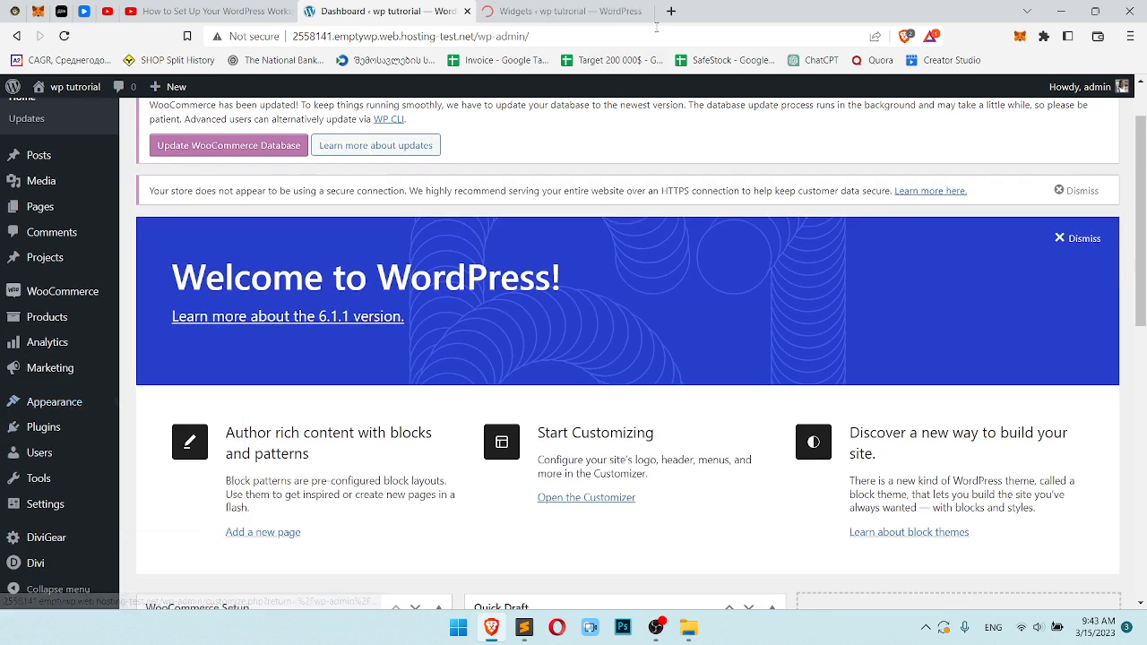
mouse_move(104, 399)
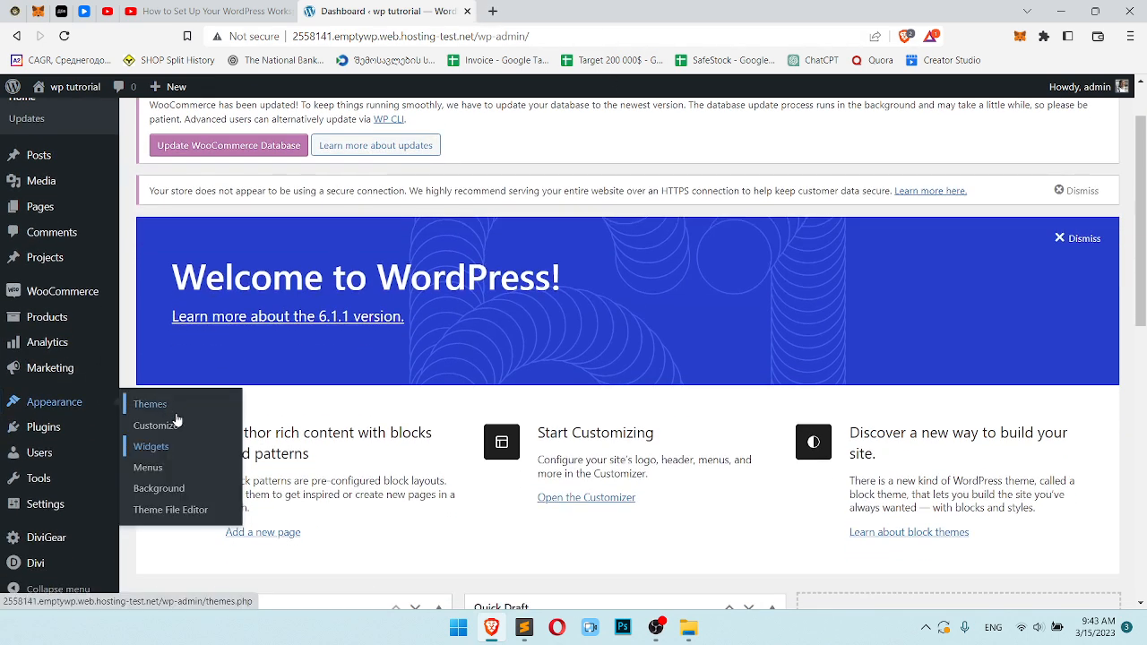
middle_click(143, 425)
left_click(517, 9)
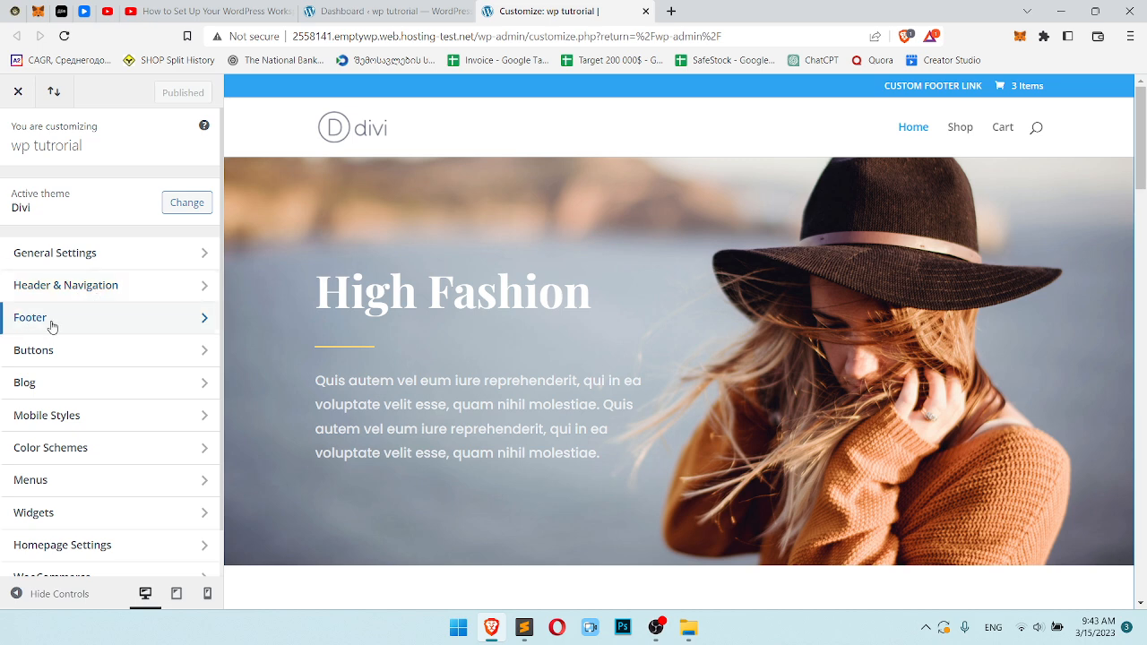
left_click(124, 288)
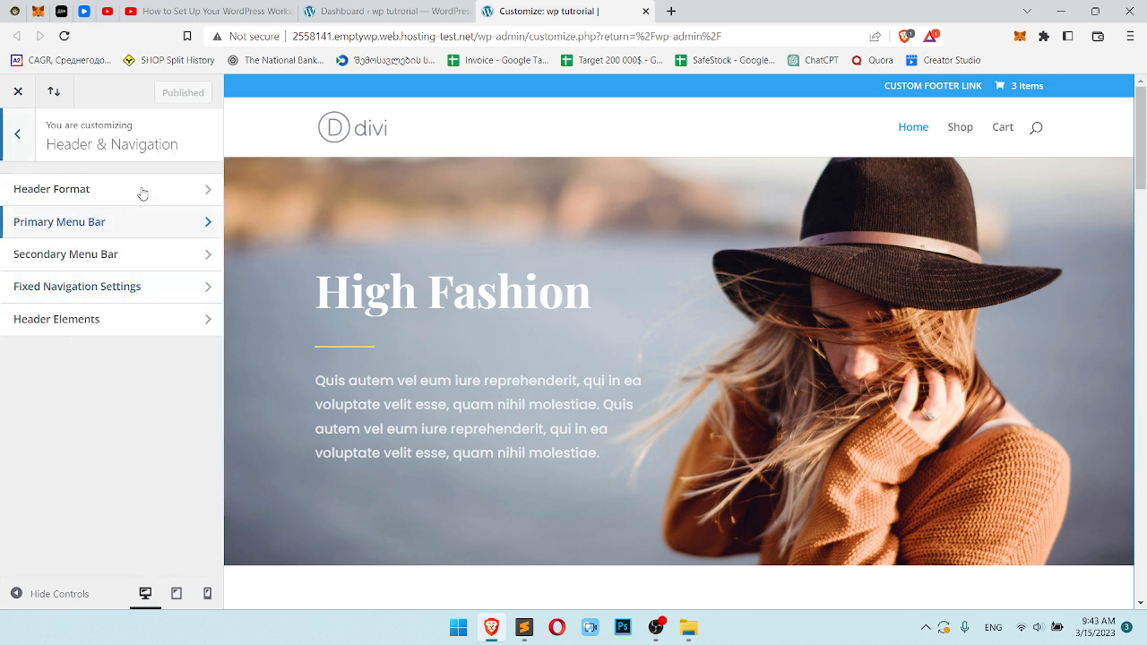
left_click(141, 191)
Try the Centered and Centered Inline Logo header styles in the site preview
left_click(98, 218)
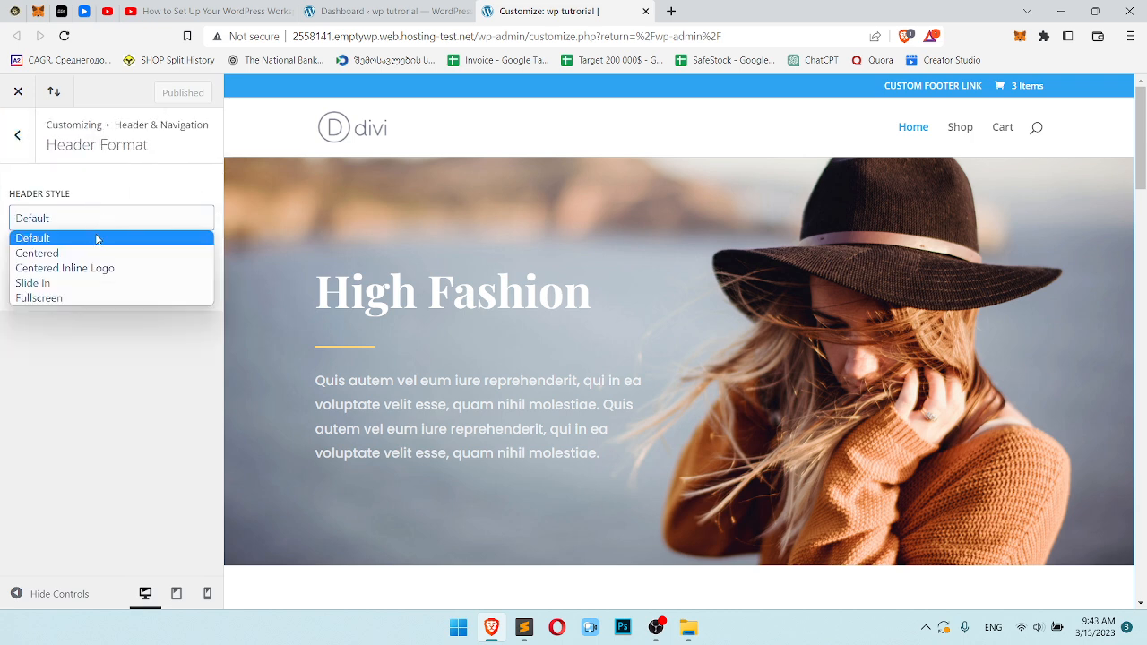
left_click(93, 256)
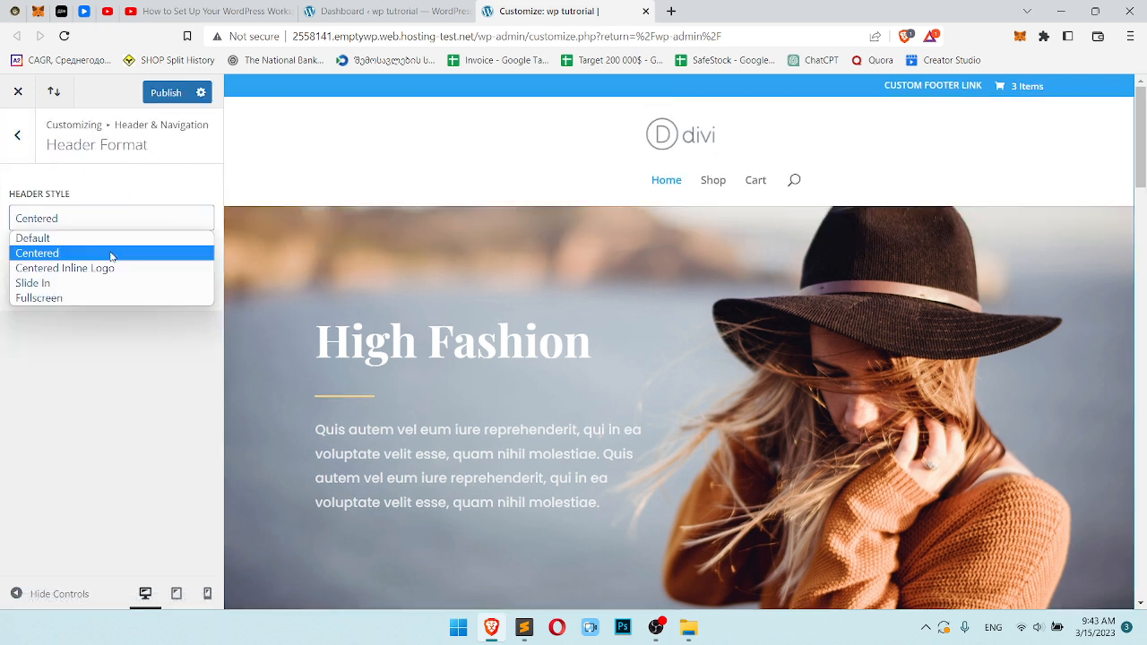
left_click(109, 222)
left_click(109, 268)
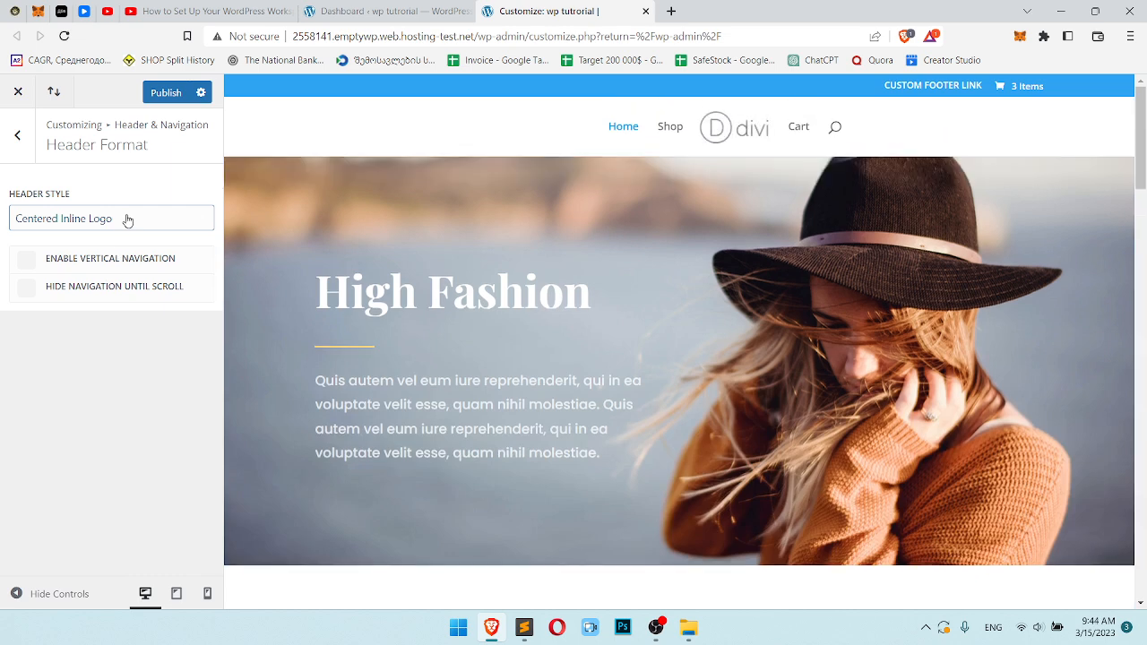
Try the Slide In header style and expand its menu in the site preview
left_click(129, 218)
left_click(110, 283)
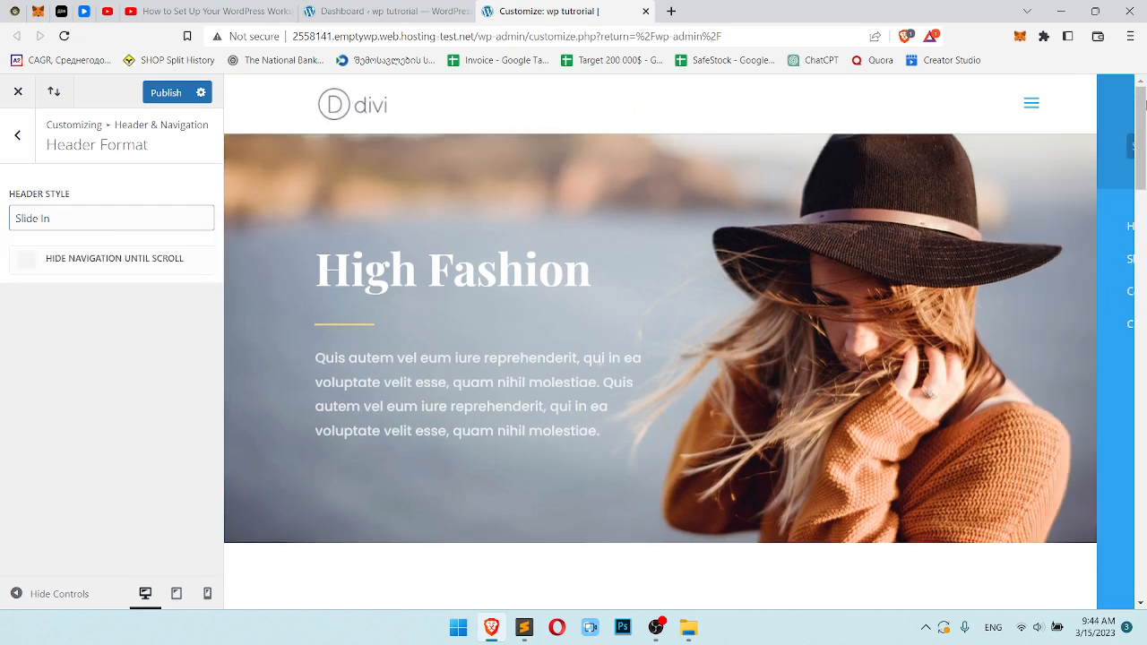
left_click(1037, 105)
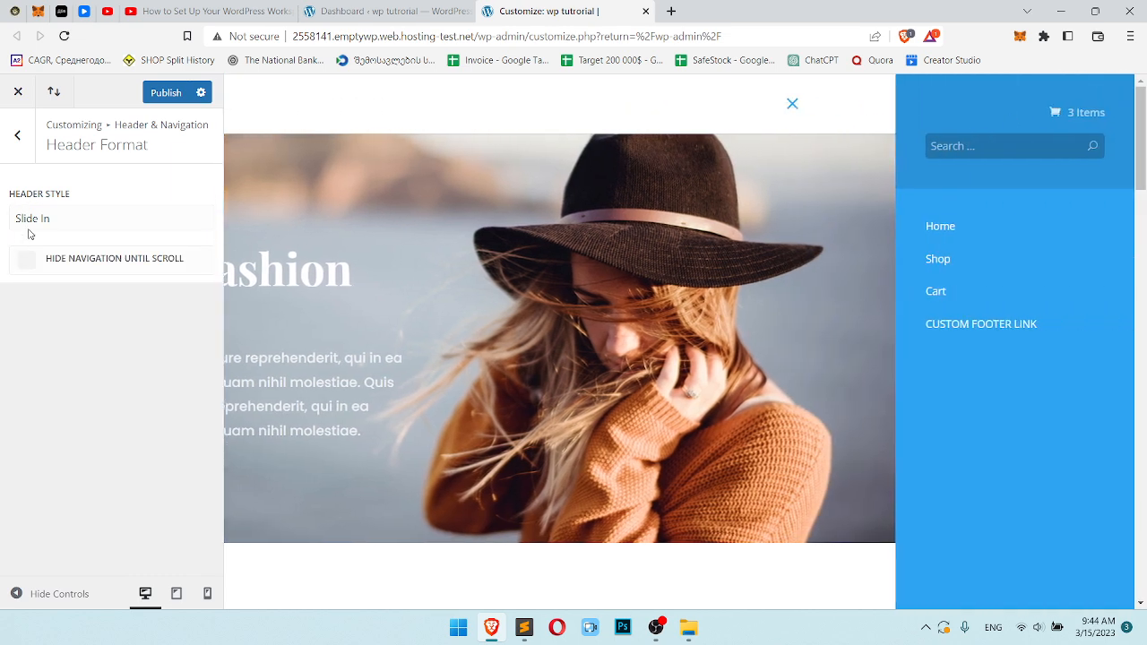
Try the Fullscreen header style with its menu expanded in the preview, and restore the Default header style
left_click(24, 224)
left_click(51, 298)
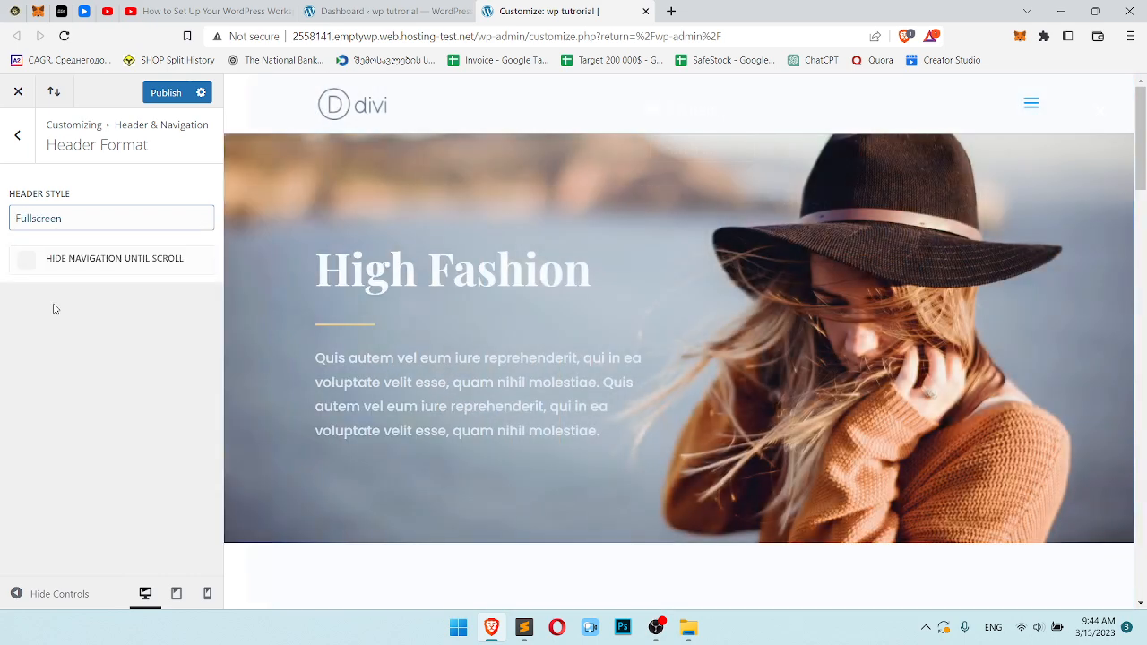
left_click(1030, 101)
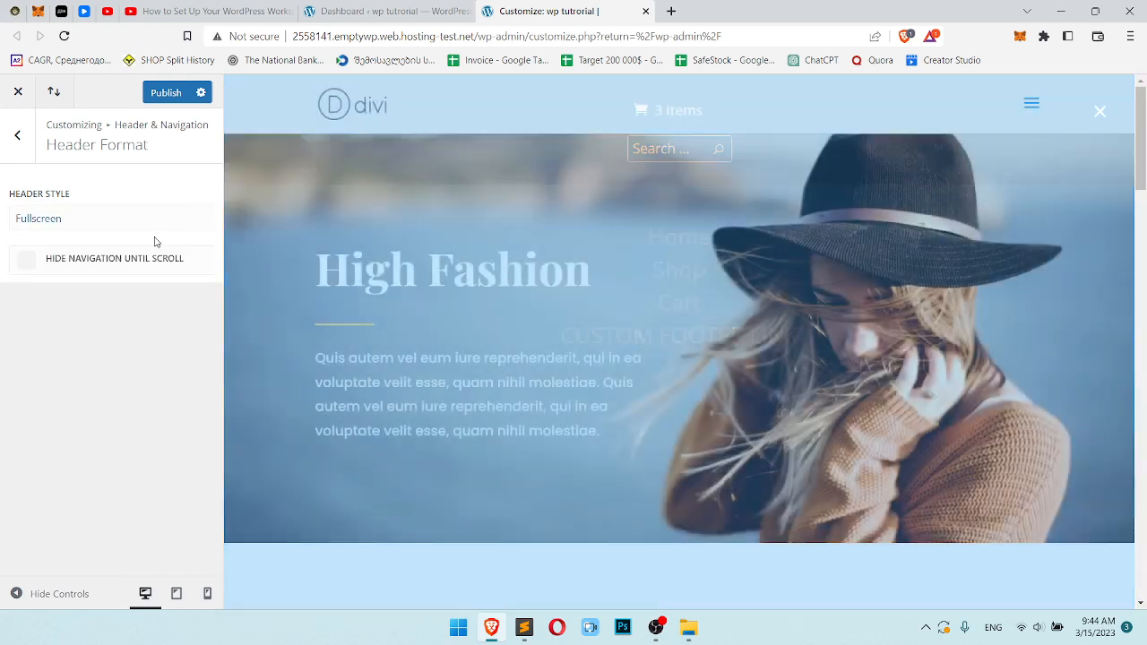
left_click(143, 223)
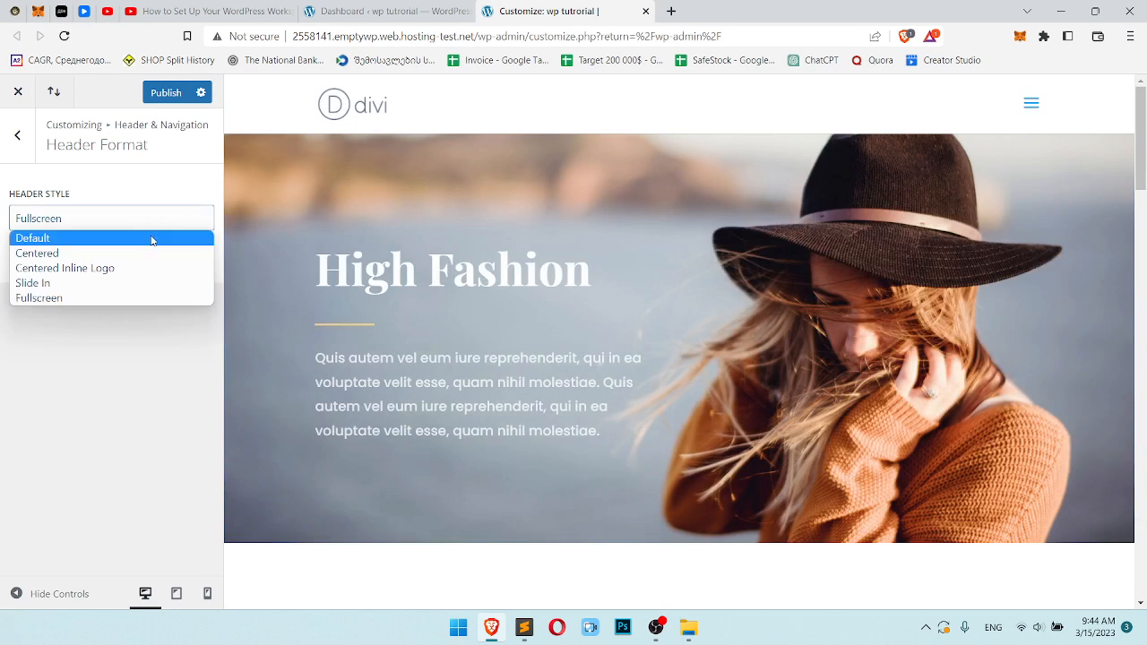
left_click(152, 236)
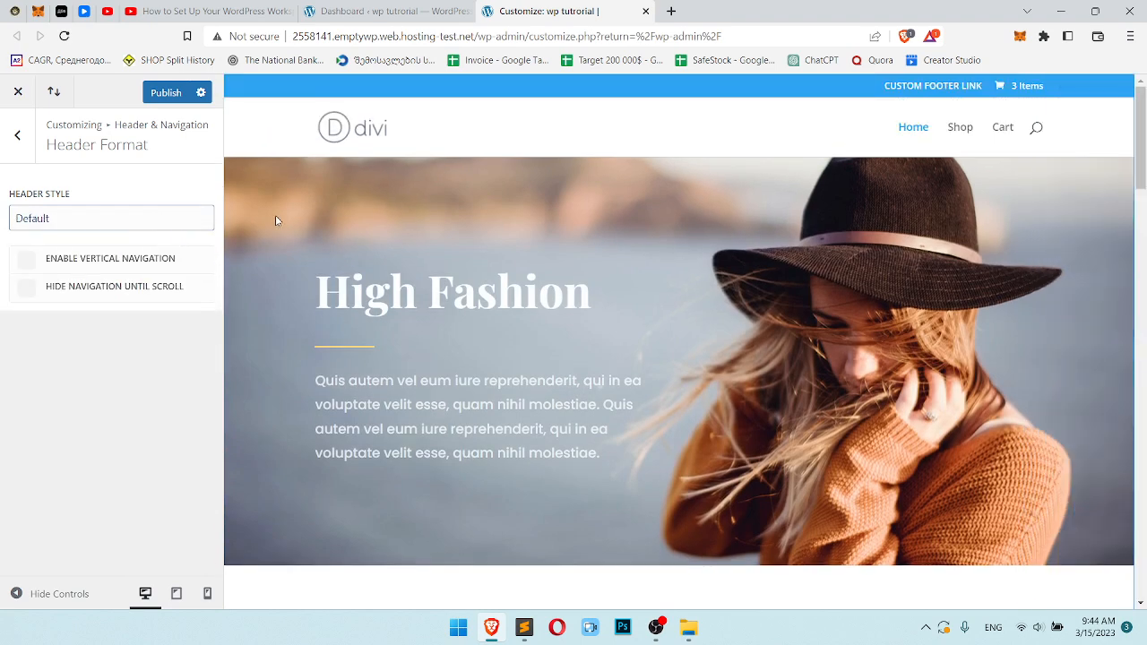
Try vertical navigation and hiding the navigation until scroll, turning each option off again after previewing it
left_click(89, 266)
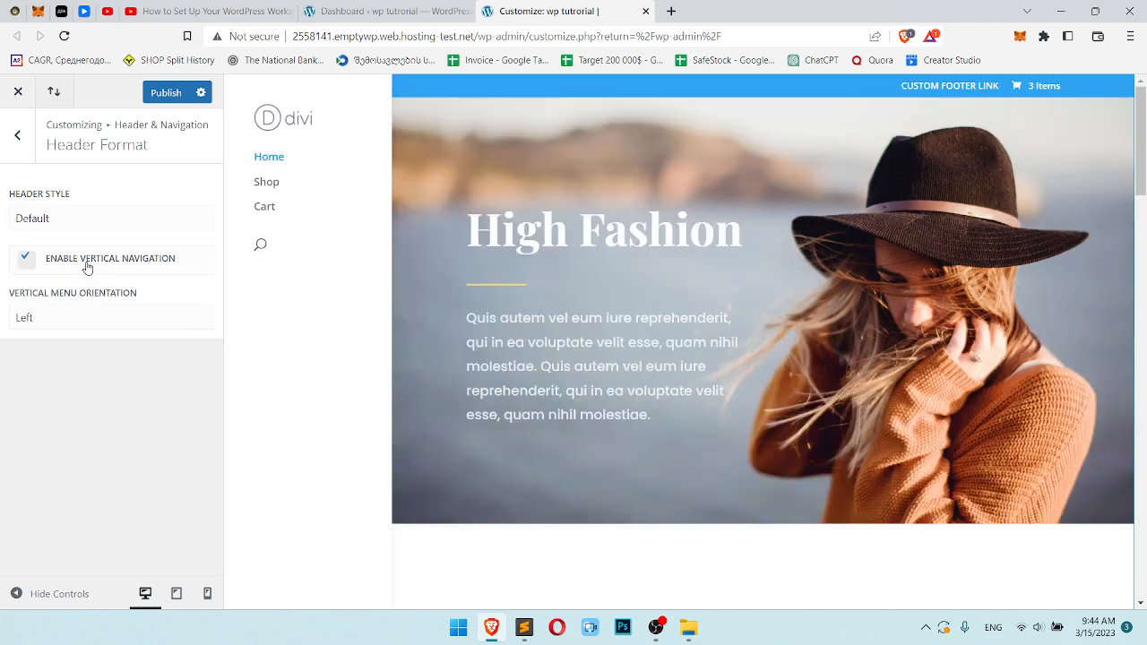
left_click(87, 266)
left_click(80, 287)
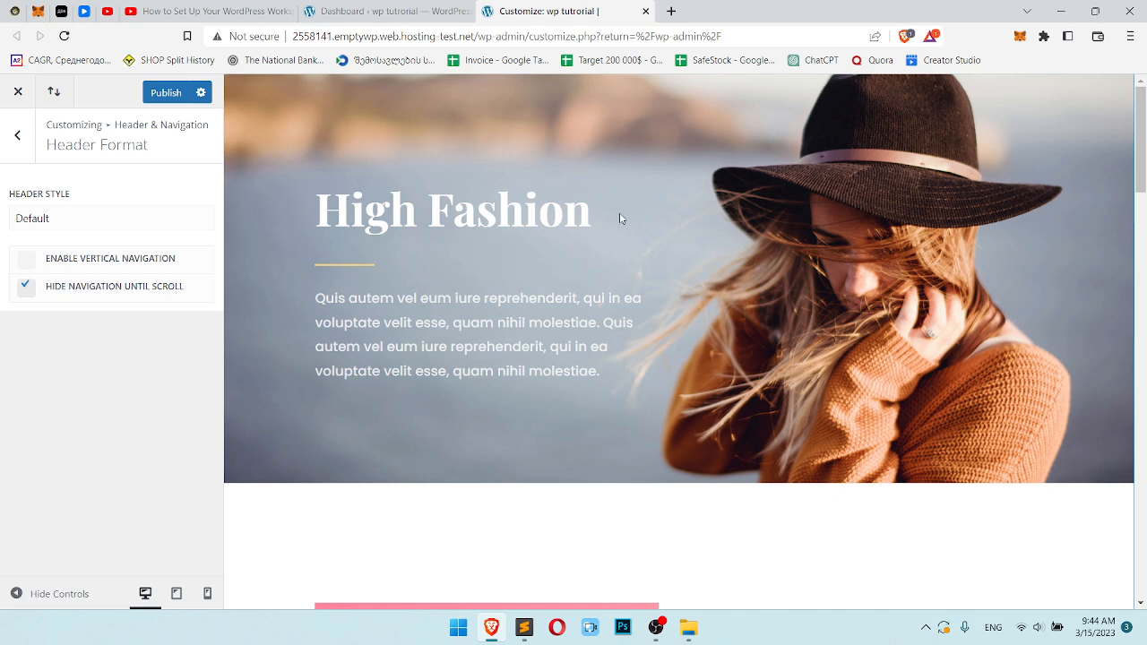
scroll(620, 215, "down", 1)
scroll(620, 215, "up", 1)
left_click(78, 288)
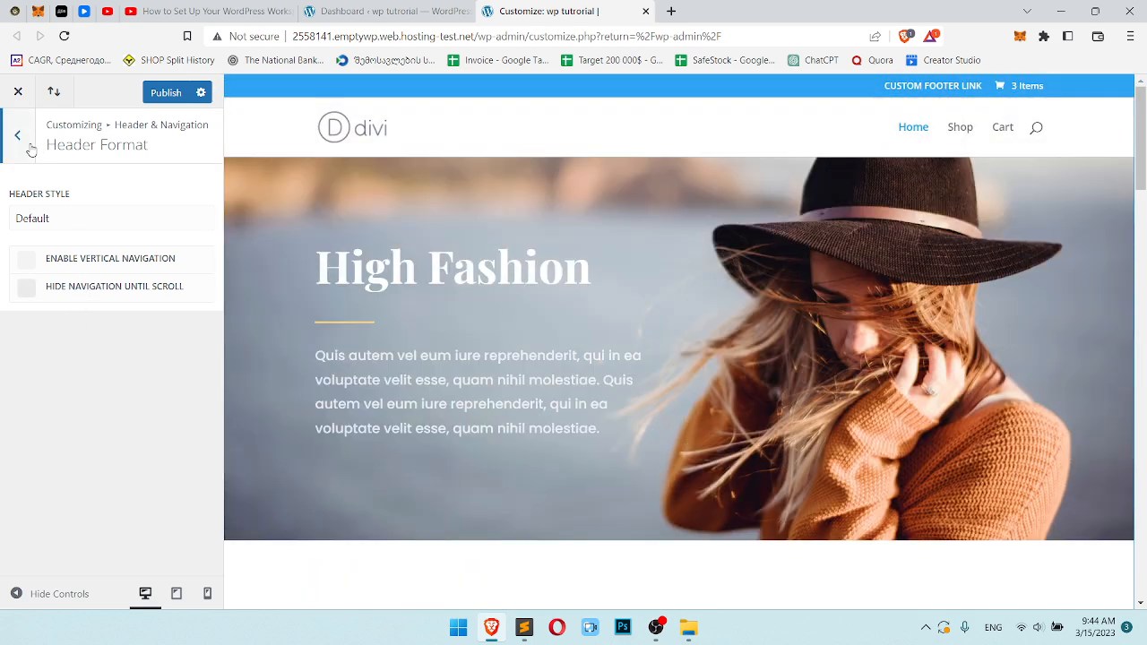
Open the Primary Menu Bar settings and set the menu height to 50
left_click(29, 148)
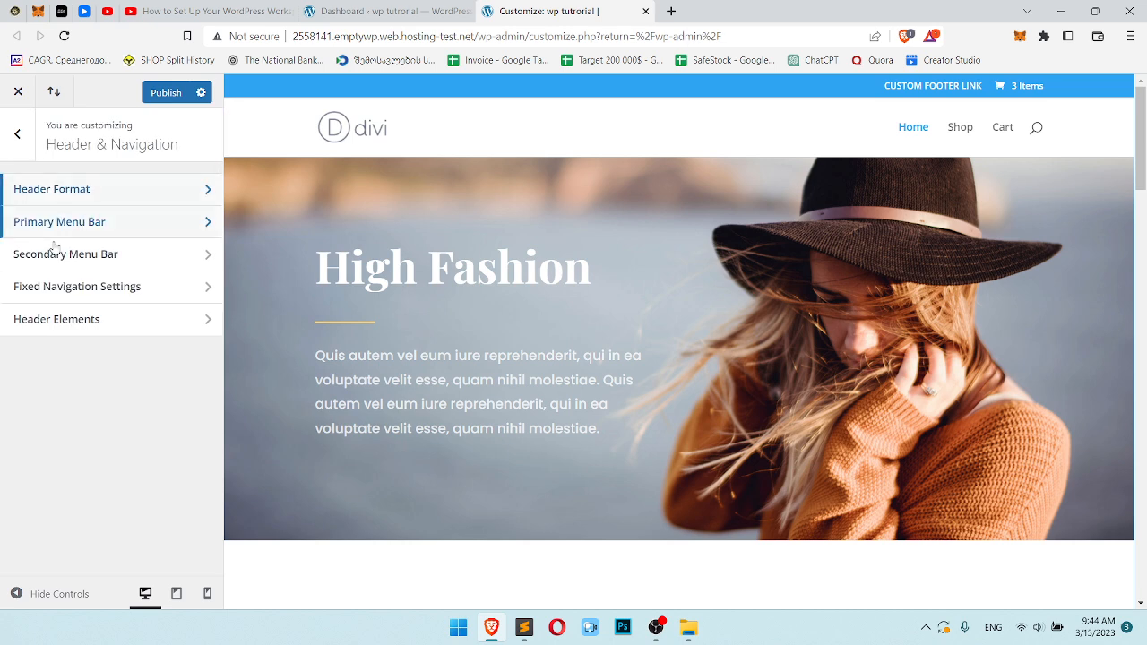
left_click(132, 224)
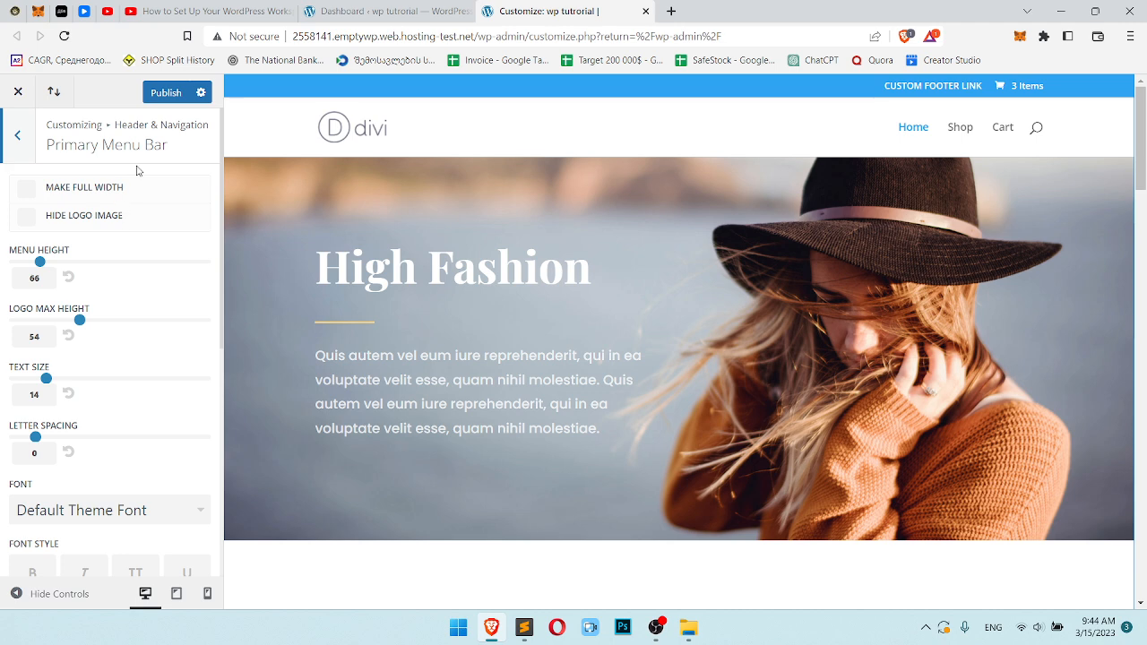
scroll(147, 213, "down", 1)
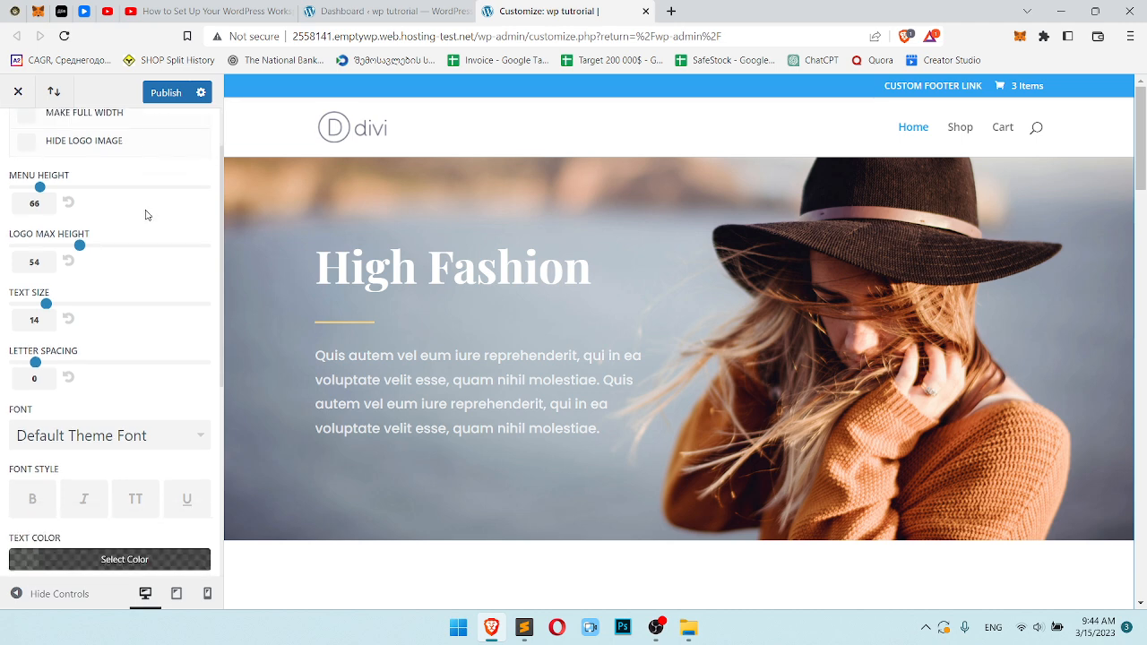
mouse_move(39, 187)
left_mouse_down()
mouse_move(136, 187)
mouse_move(46, 191)
left_mouse_up()
left_click(38, 205)
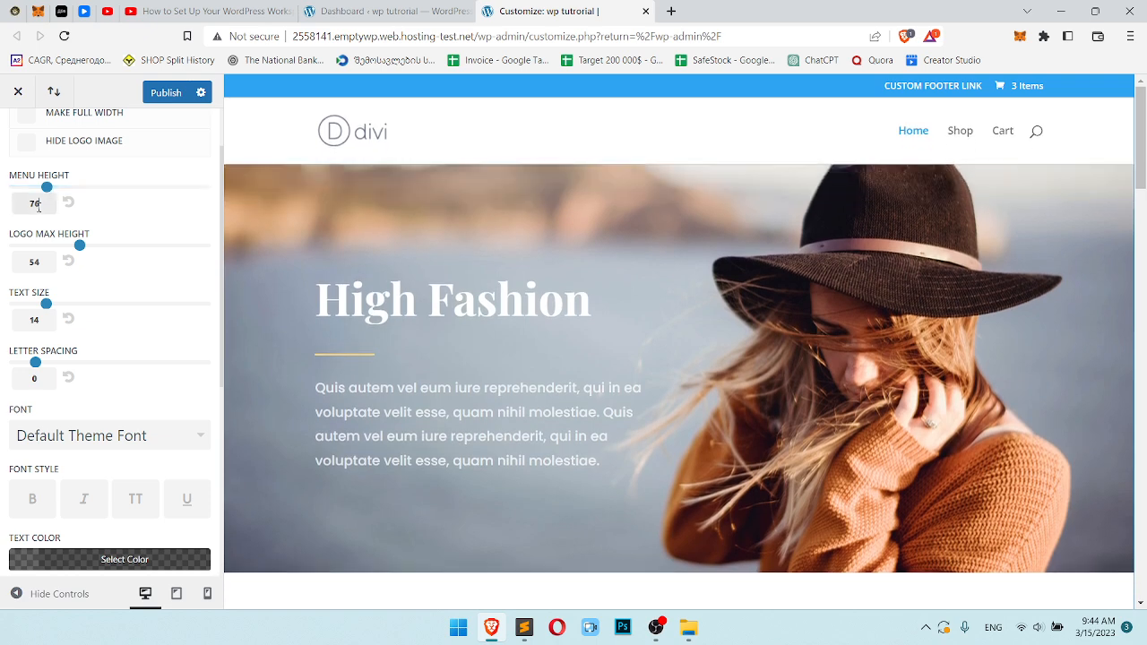
type("50")
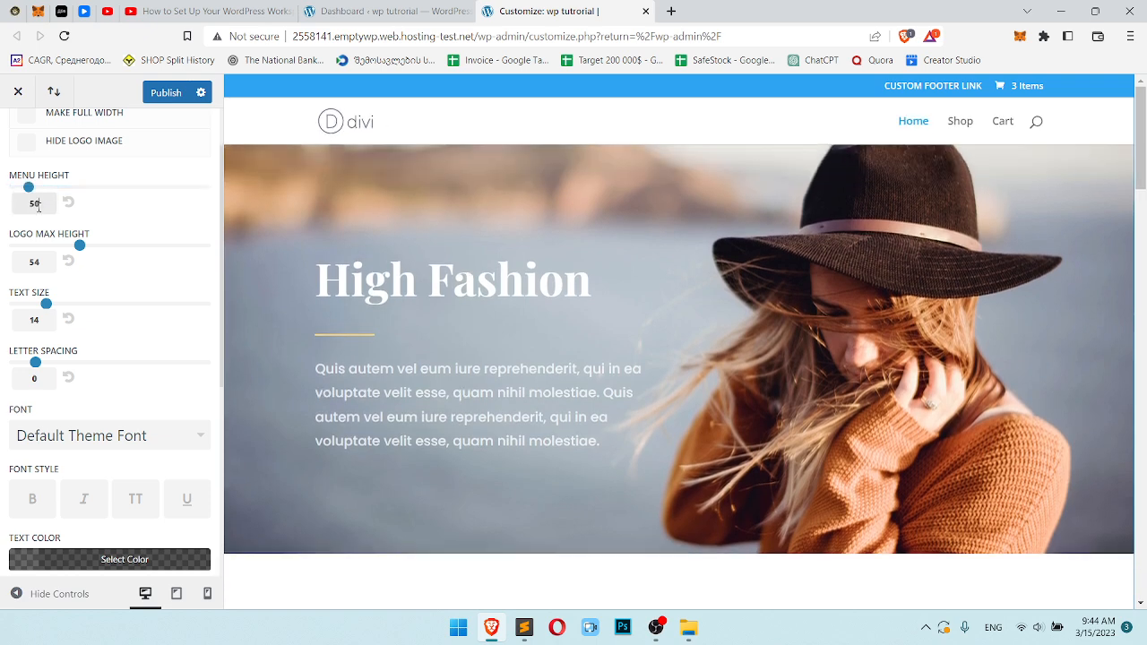
Set the primary menu bar's logo max height to 50
scroll(49, 233, "down", 1)
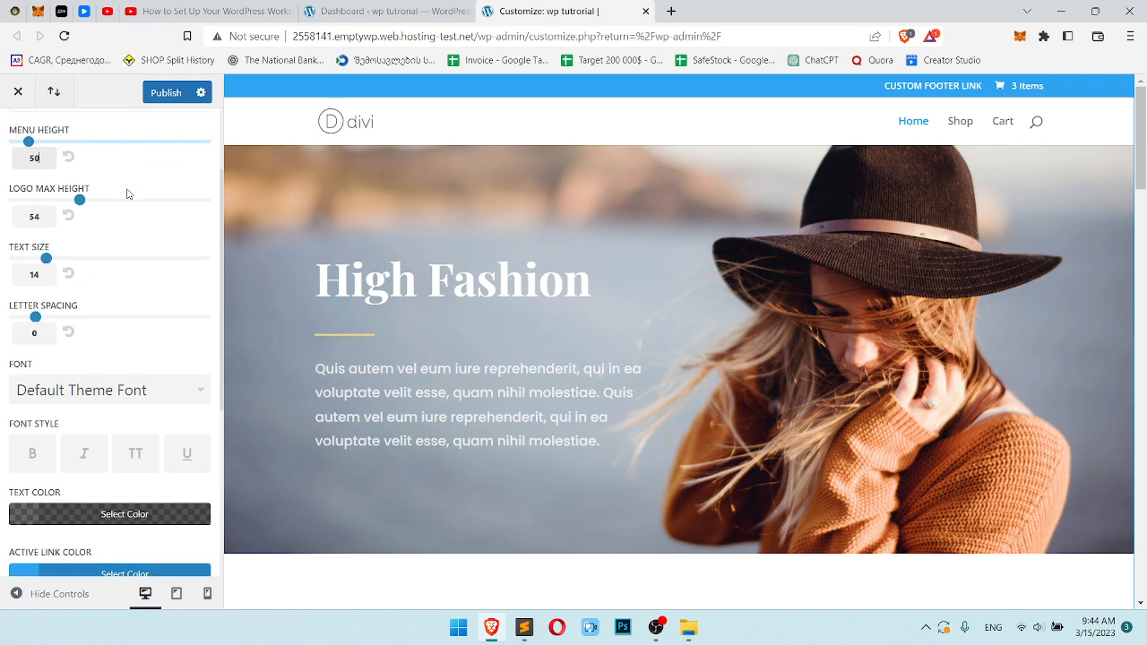
left_click(49, 189)
type("50")
Try a primary menu text size of 18, and return it to 14
scroll(63, 210, "down", 1)
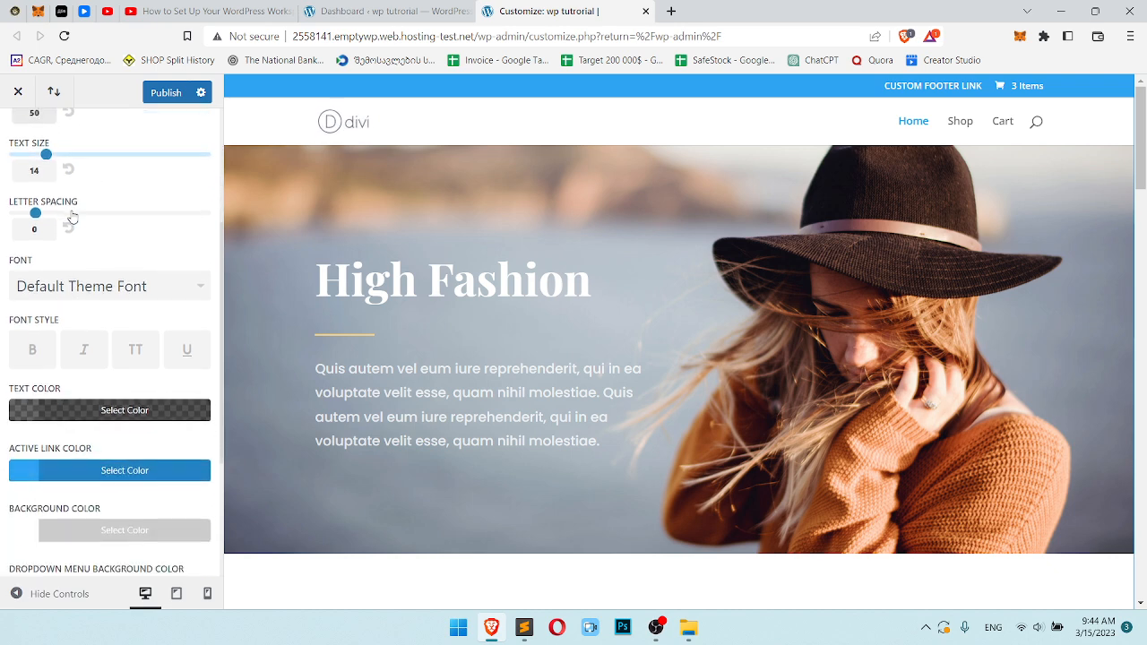
left_click(44, 172)
key("BackSpace")
type("8")
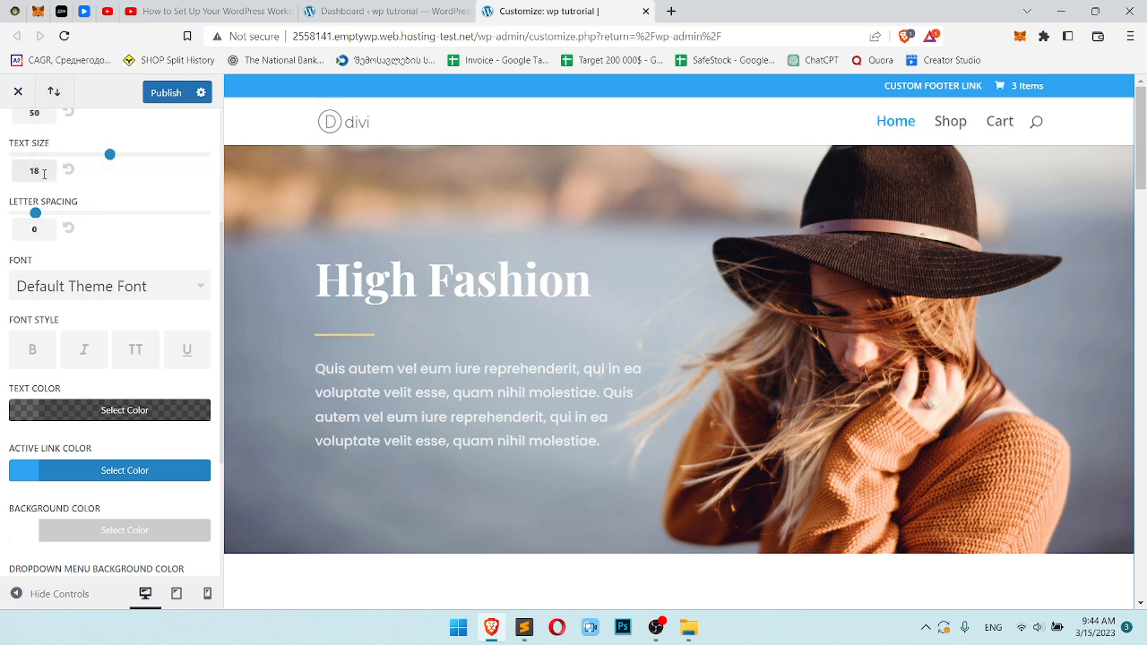
key("BackSpace")
type("4")
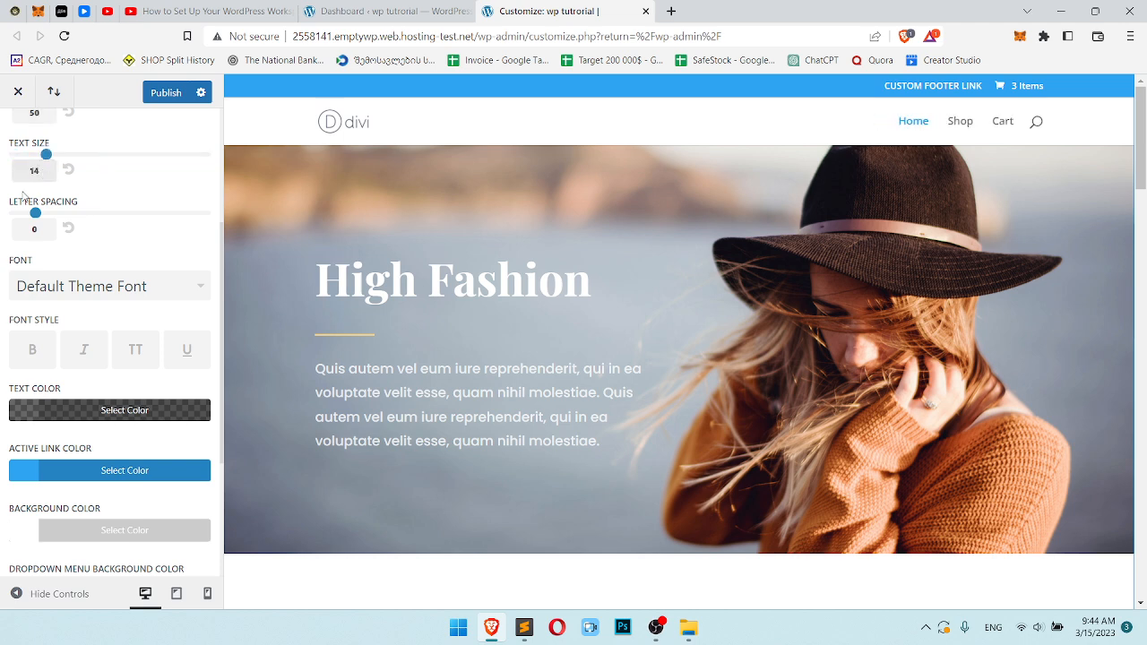
Set the primary menu's letter spacing to 1
scroll(36, 154, "down", 1)
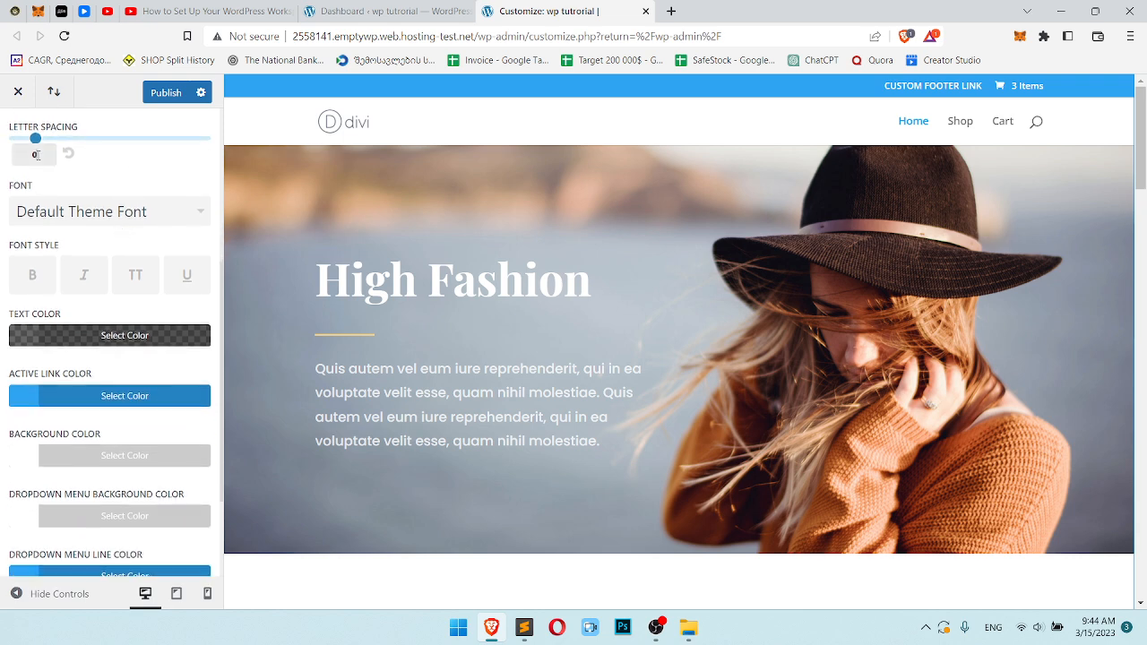
type("1")
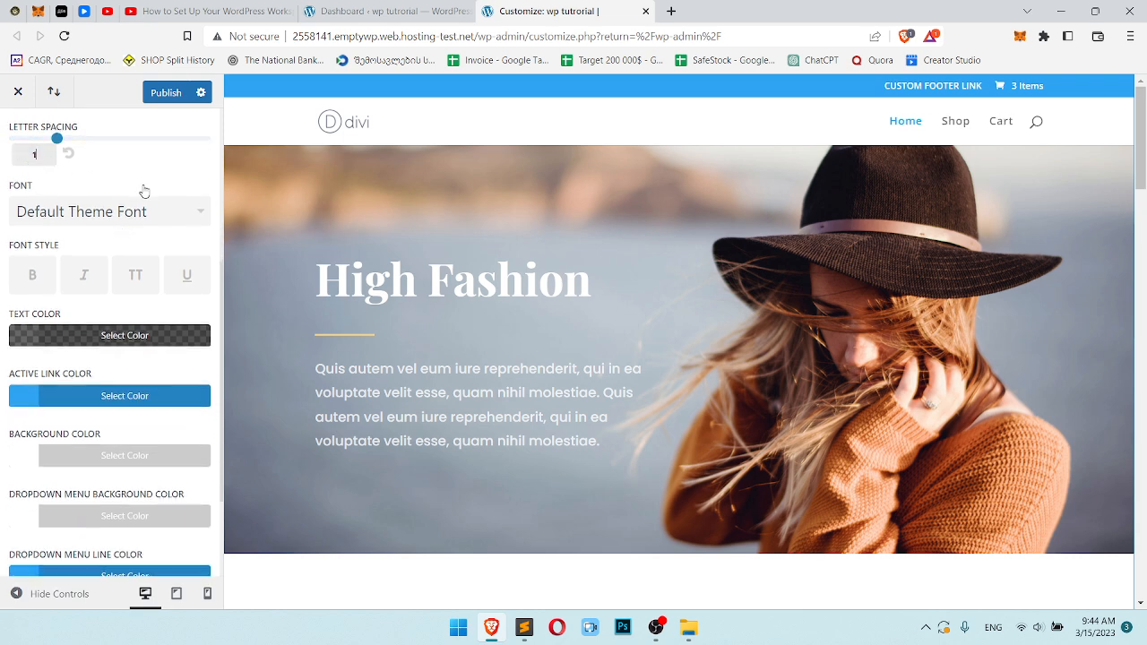
key("BackSpace")
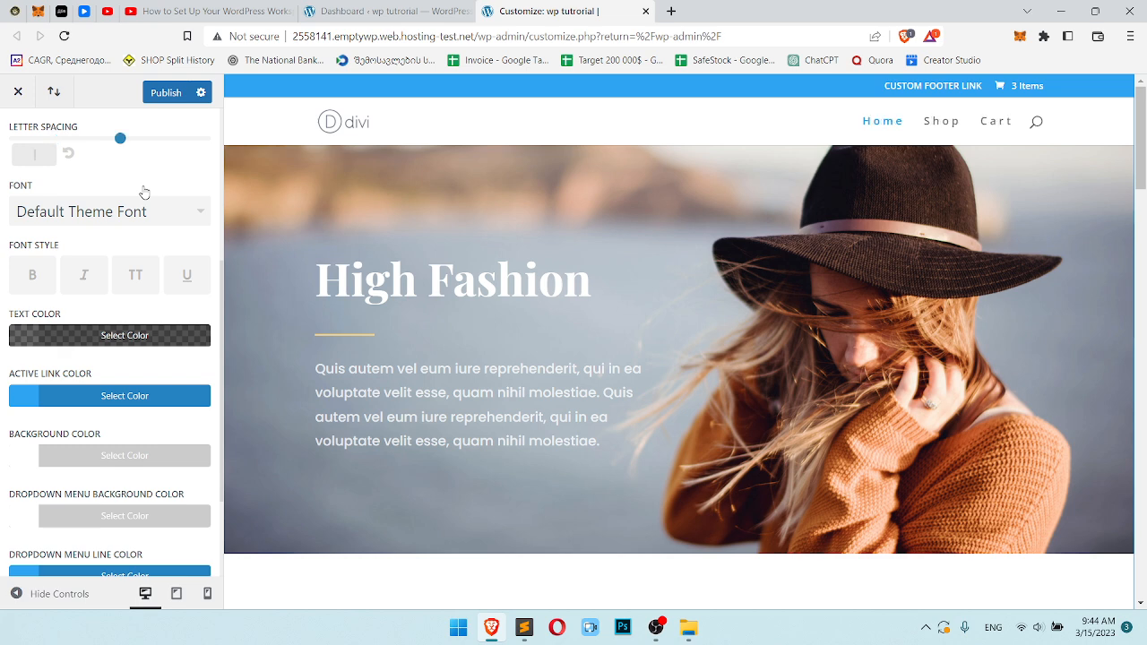
type("0")
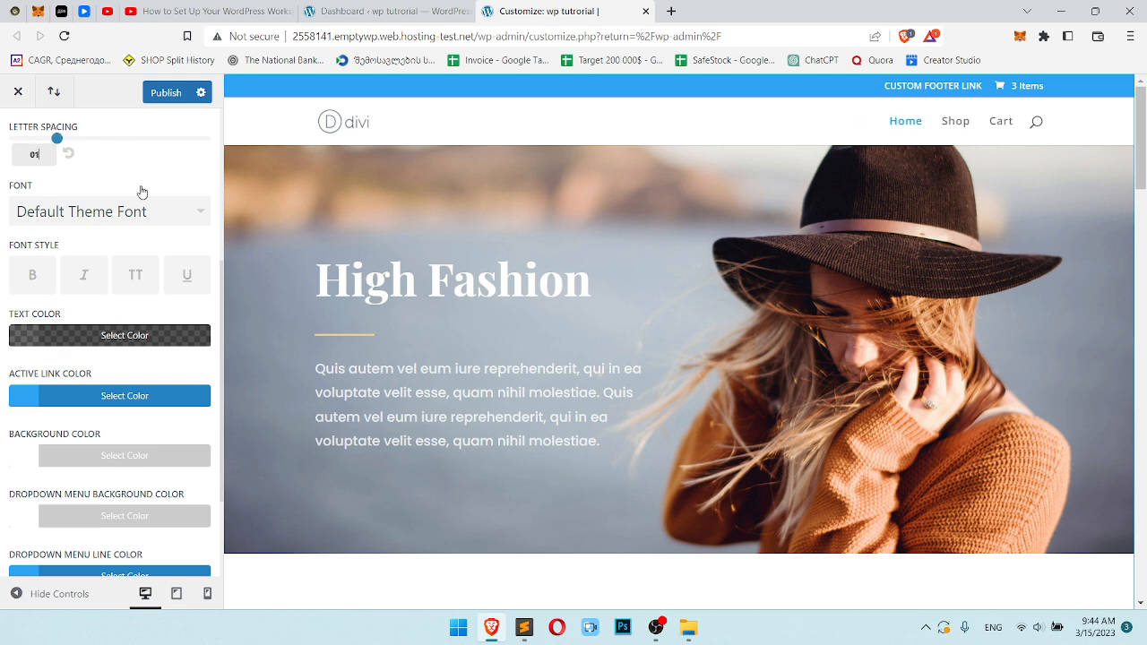
key("BackSpace")
type("1")
Try the Abel font and bold style on the primary menu text, returning to Default Theme Font without bold
left_click(134, 213)
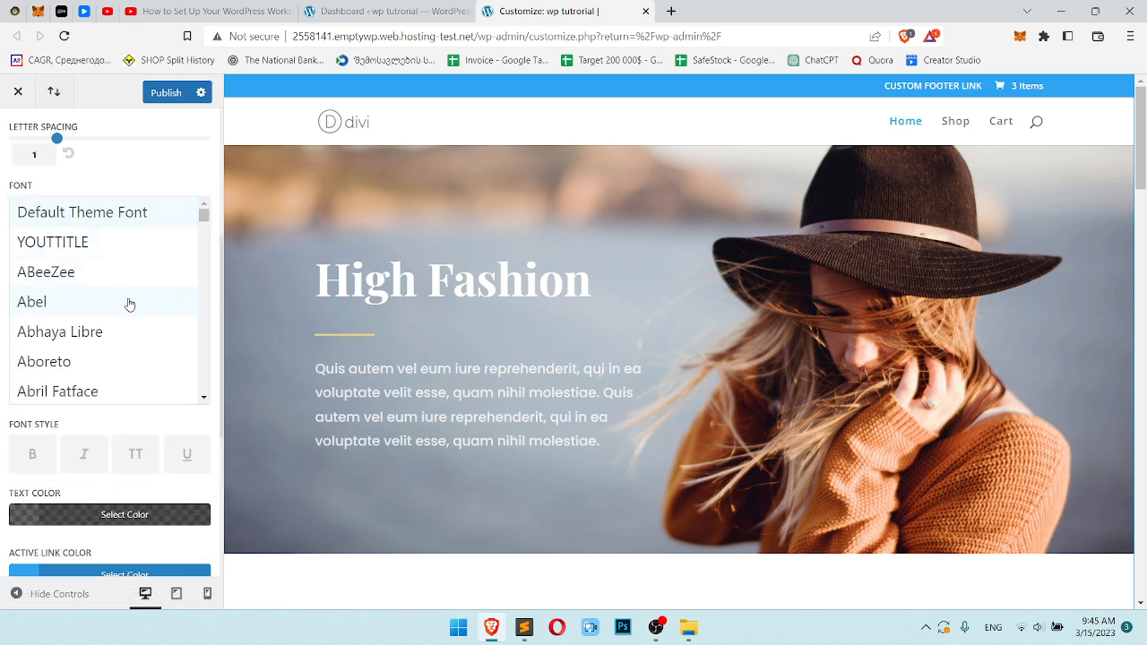
left_click(129, 305)
left_click(153, 224)
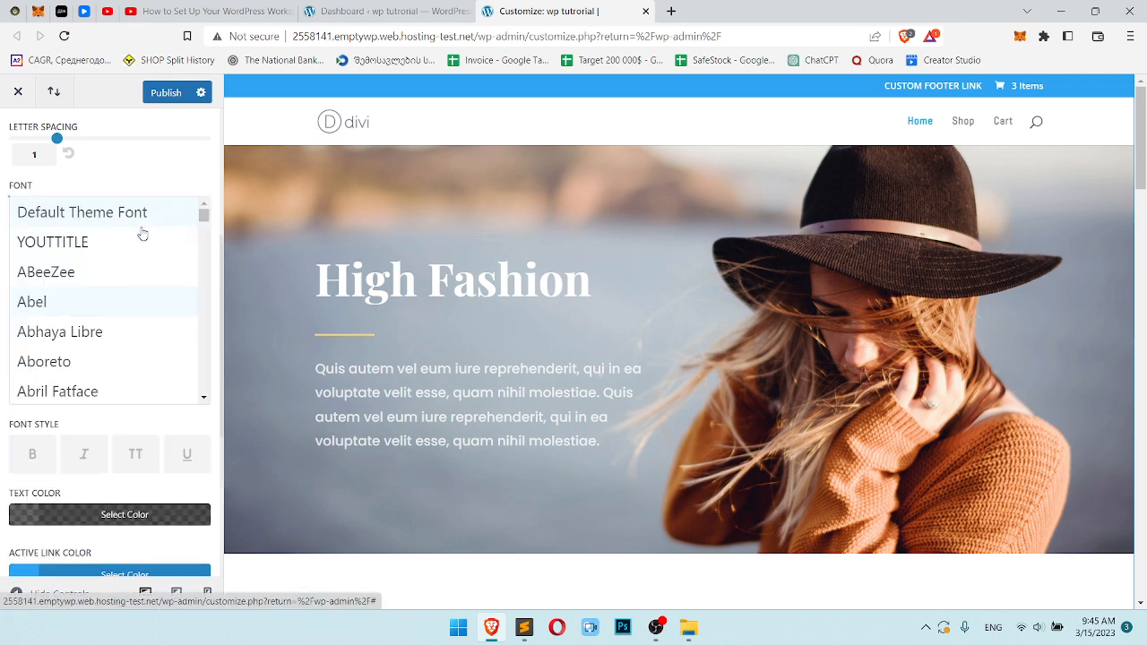
left_click(123, 218)
scroll(102, 236, "down", 1)
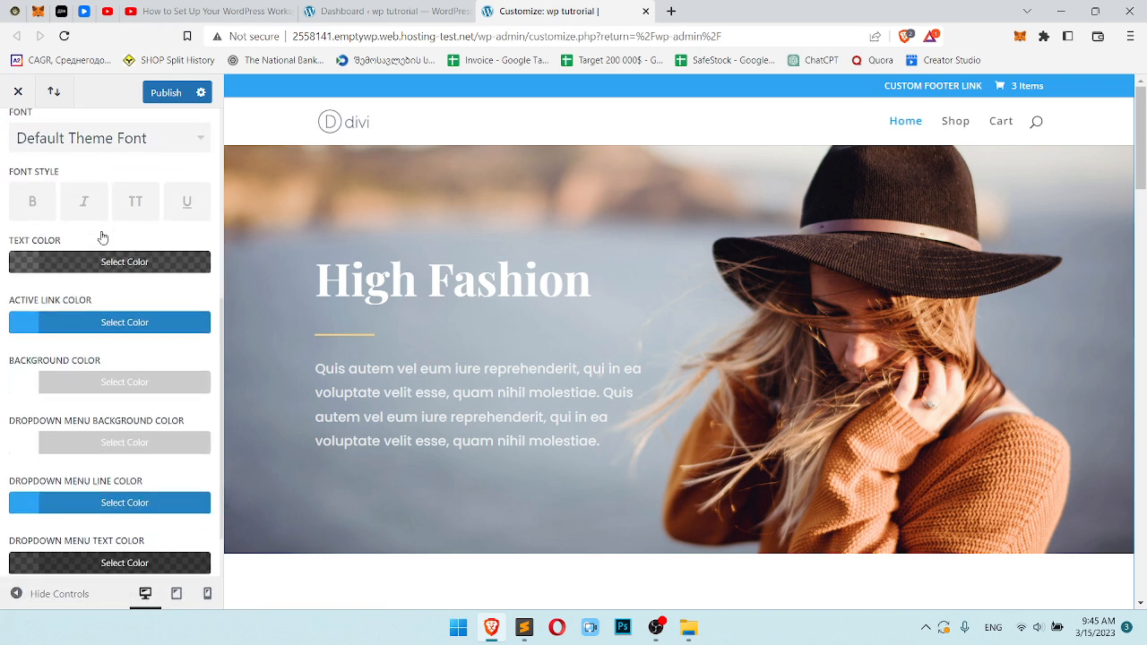
left_click(31, 205)
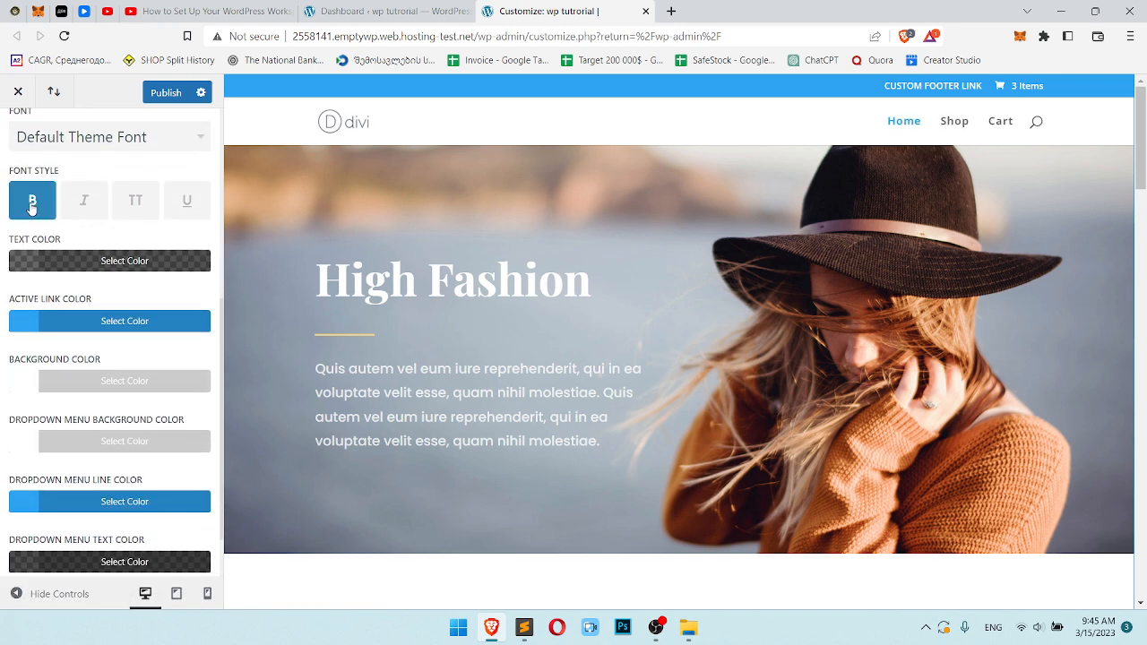
left_click(31, 205)
Set the primary menu's text color to fully opaque black
left_click(52, 261)
scroll(108, 296, "down", 1)
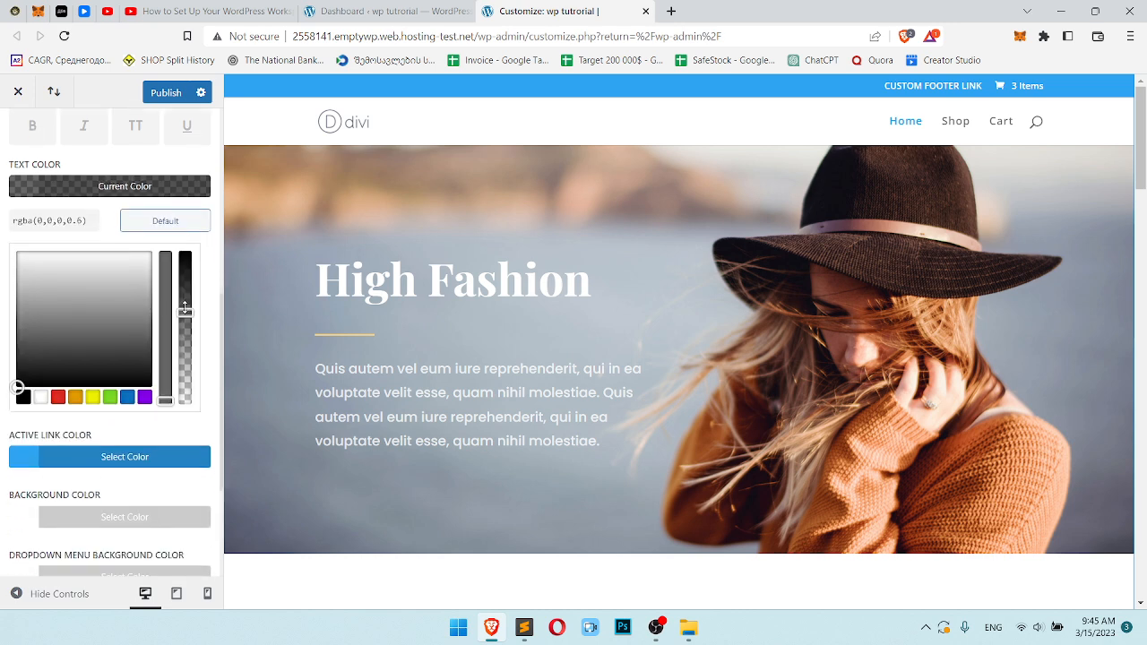
left_click_drag(184, 309, 184, 254)
left_click(137, 186)
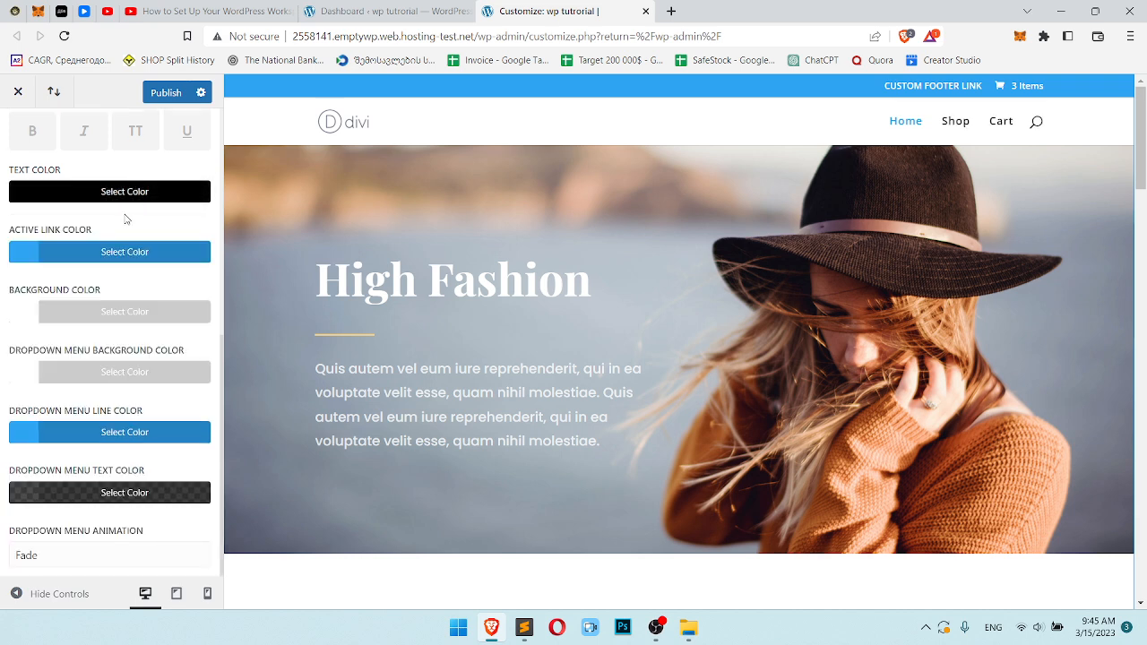
Set the primary menu's active link color to magenta #e22ba8
left_click(117, 252)
left_click_drag(100, 341, 136, 331)
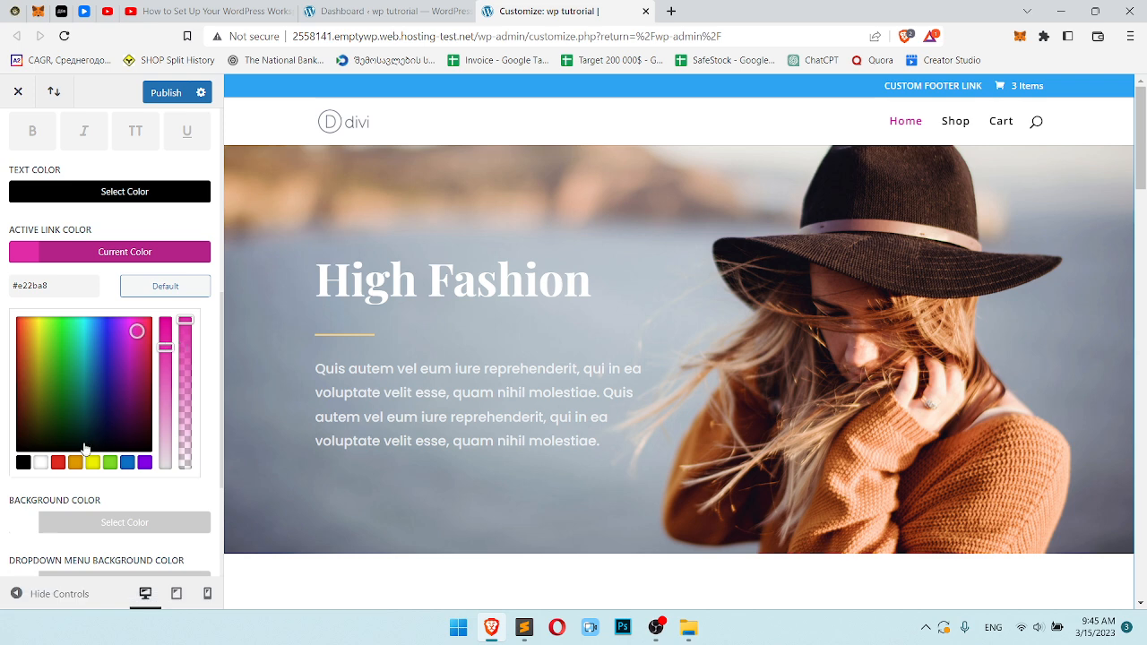
left_click(106, 255)
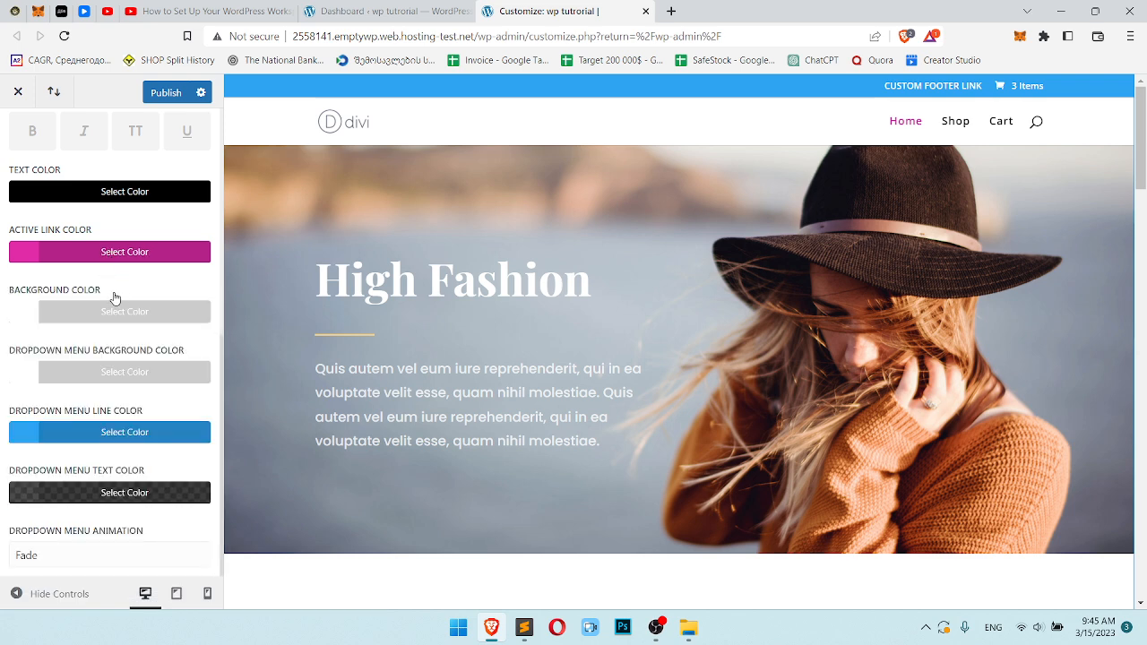
Set the dropdown menu line color to #e22ba8
left_click(130, 432)
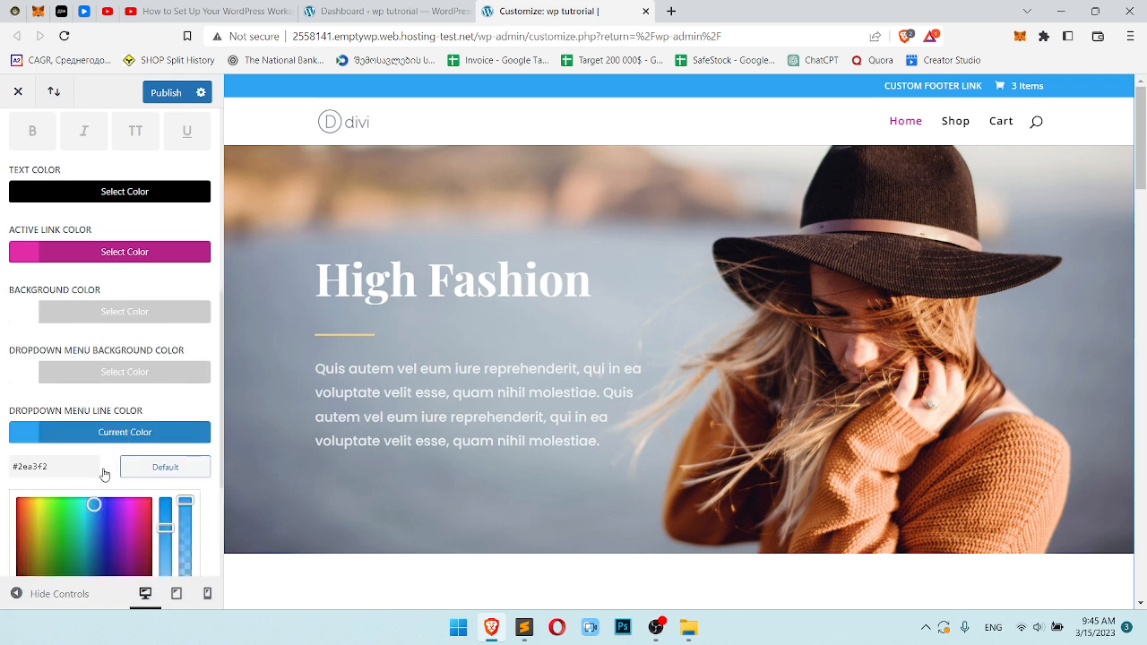
key("ctrl+a")
type("#e22ba8")
left_click(113, 436)
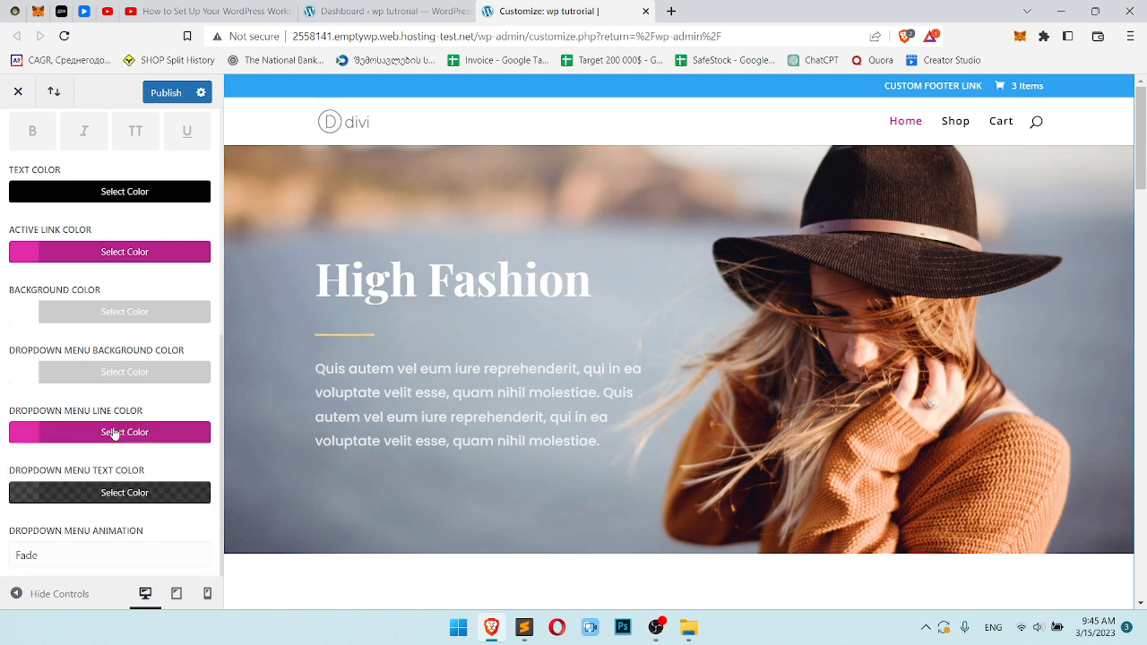
Set the dropdown menu text color to opaque #0a0a0a and return to the Header & Navigation sections
left_click(90, 491)
scroll(80, 434, "down", 2)
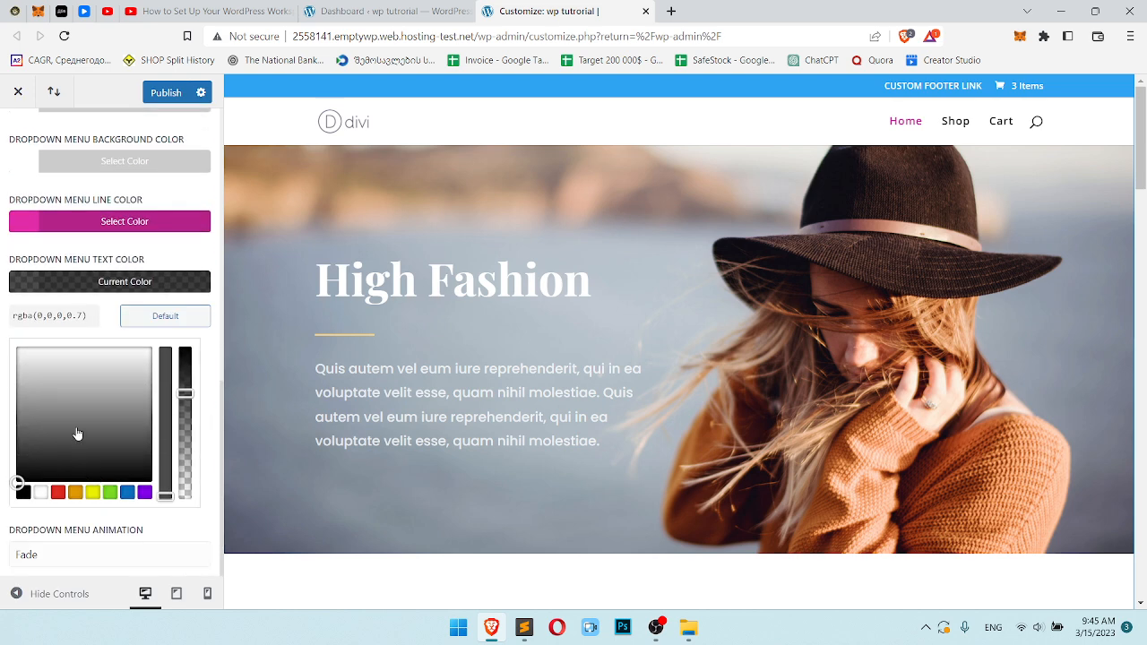
scroll(179, 408, "up", 2)
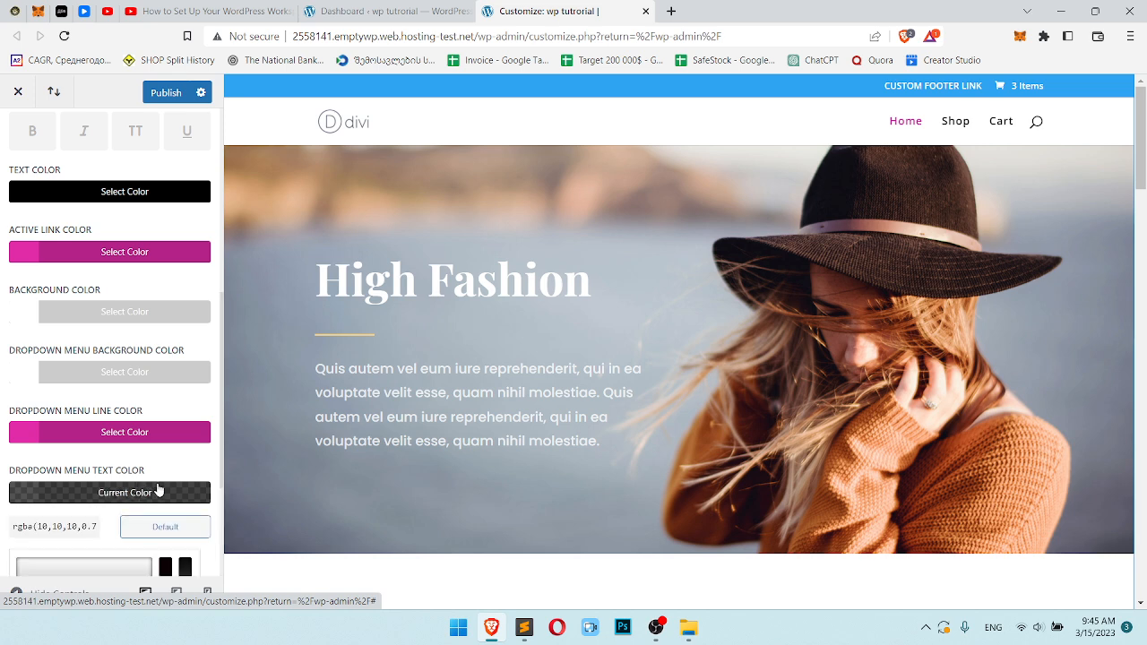
left_click(183, 526)
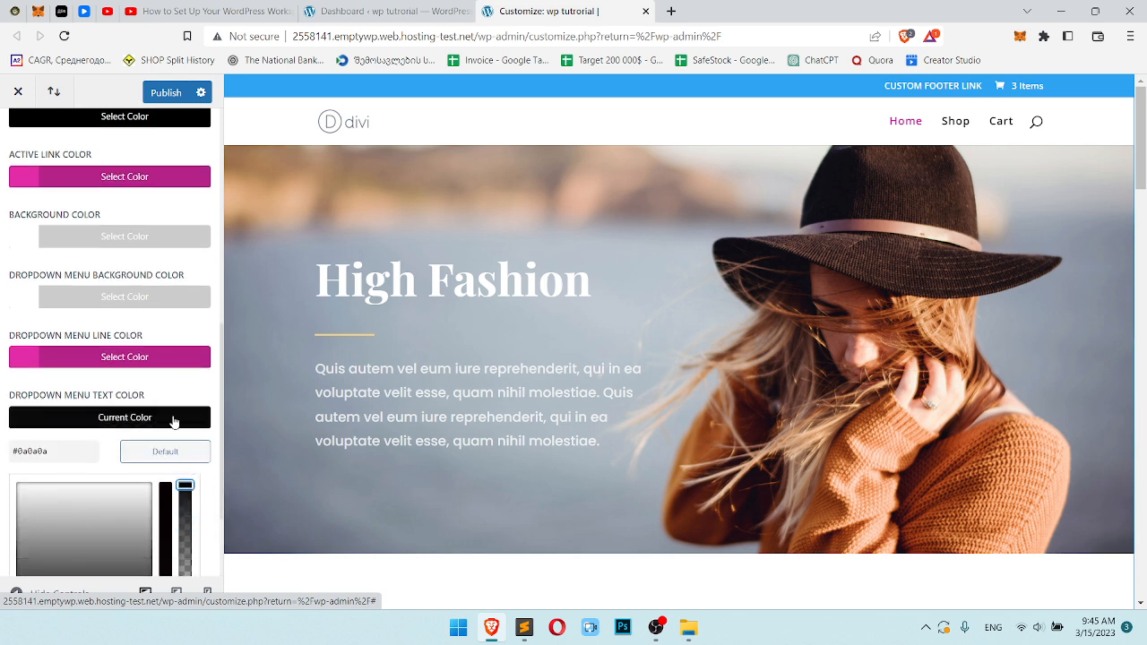
left_click(171, 417)
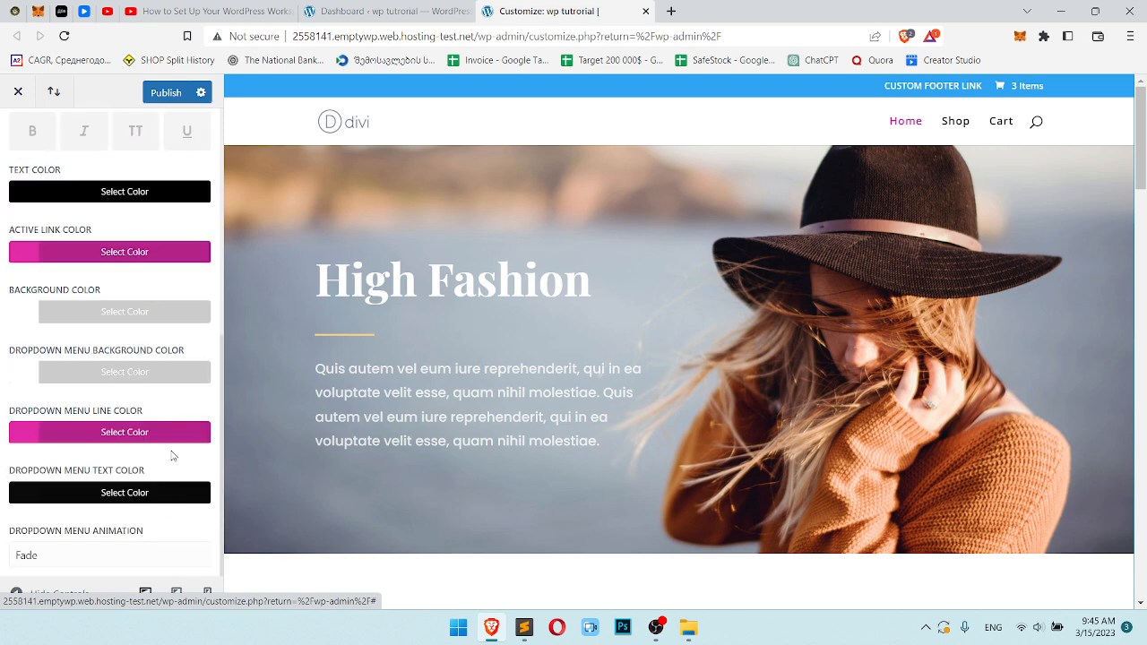
scroll(54, 165, "up", 5)
left_click(18, 152)
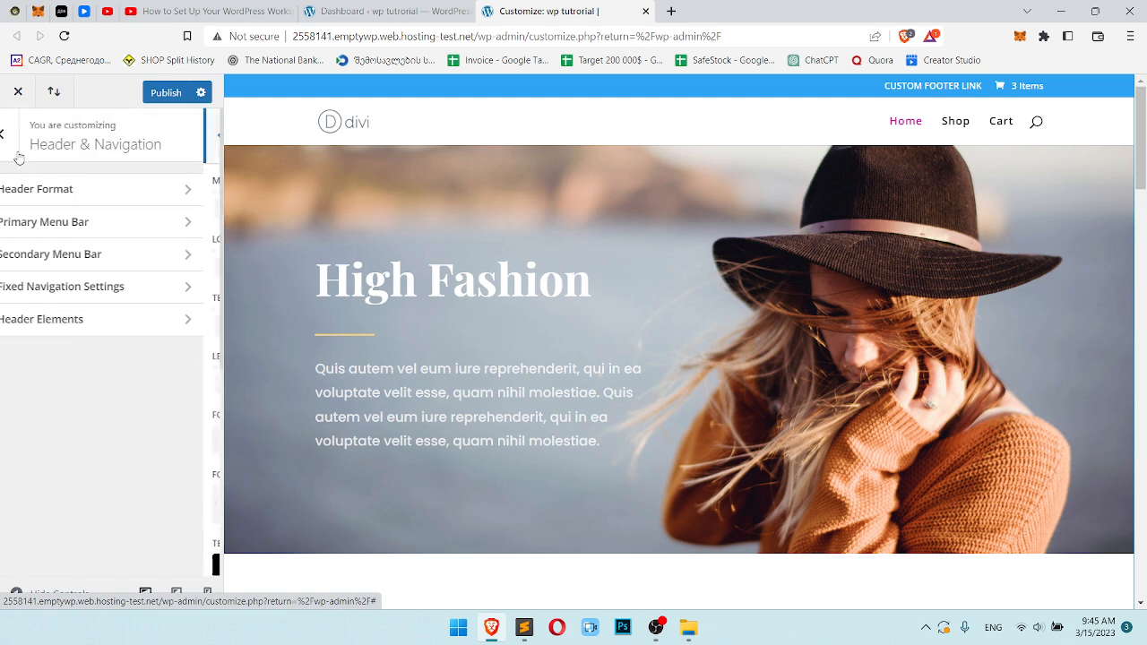
Review the Secondary Menu Bar settings and, with Fixed Navigation Settings open, examine the header's scrolling behavior in the page preview
left_click(66, 257)
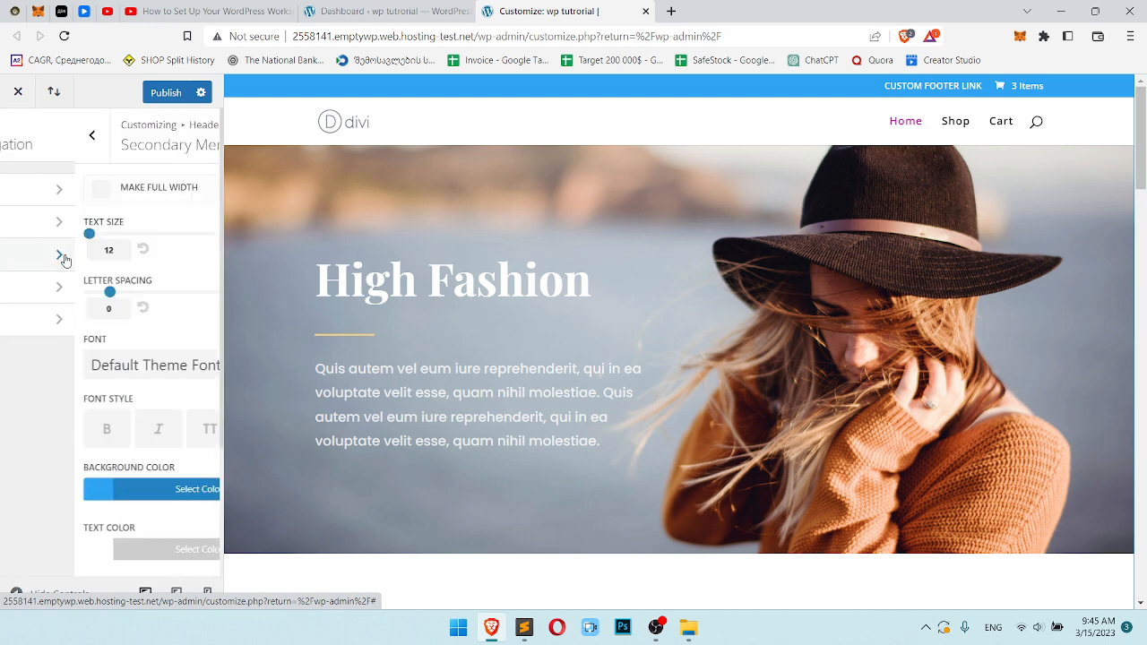
left_click(19, 145)
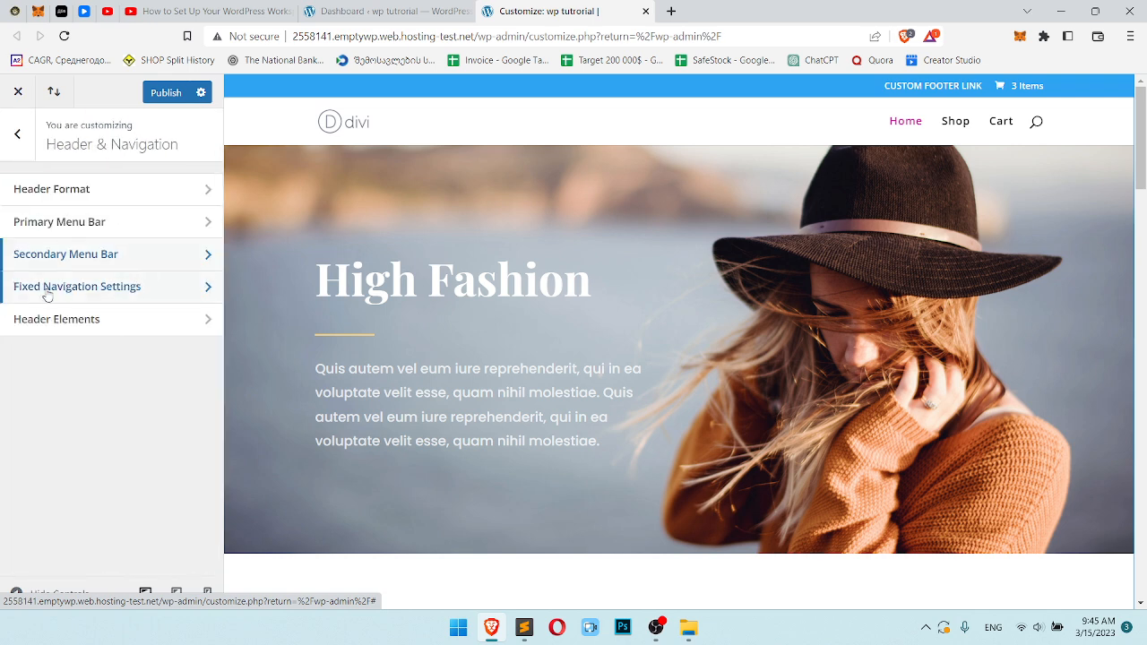
left_click(89, 288)
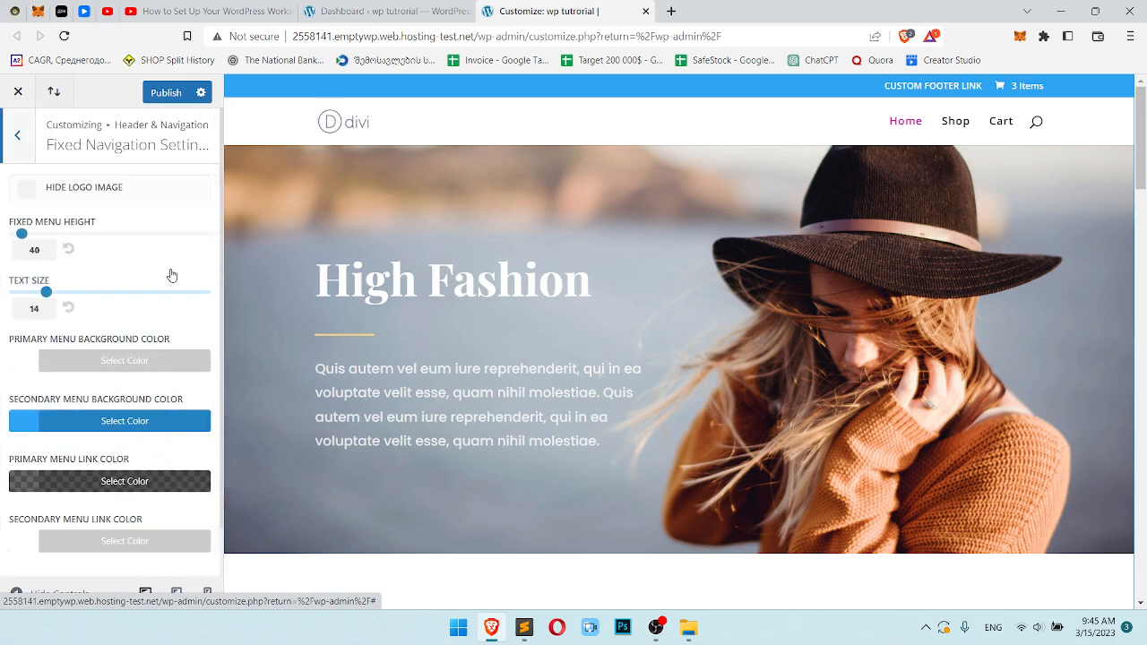
scroll(532, 287, "down", 2)
scroll(532, 287, "down", 5)
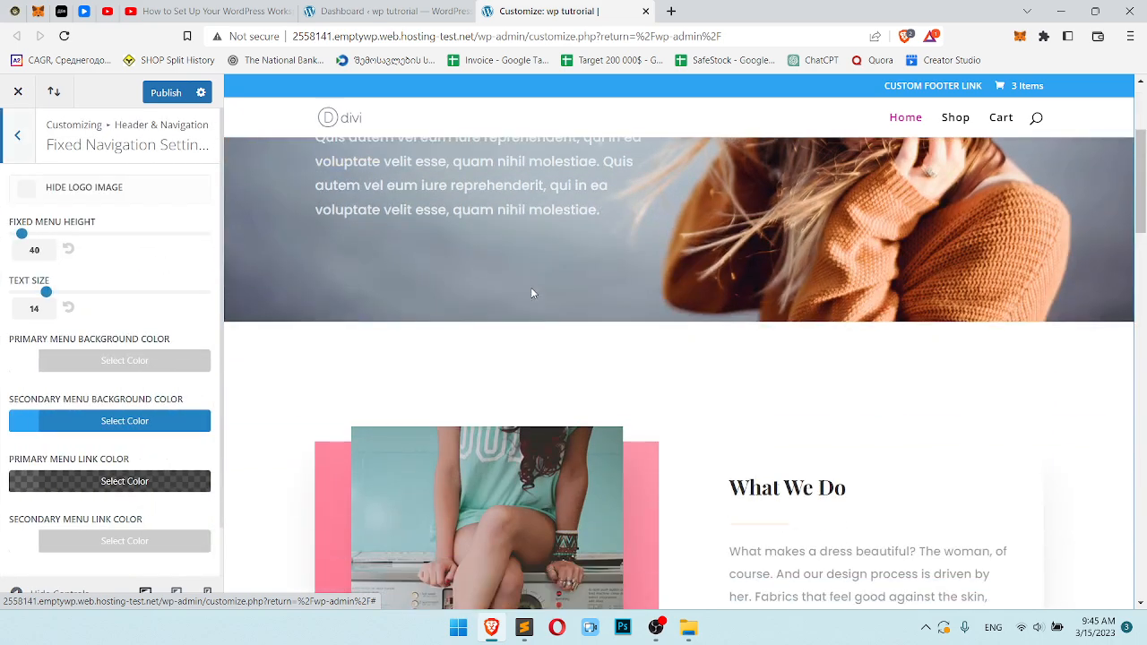
scroll(532, 288, "up", 7)
scroll(532, 288, "down", 4)
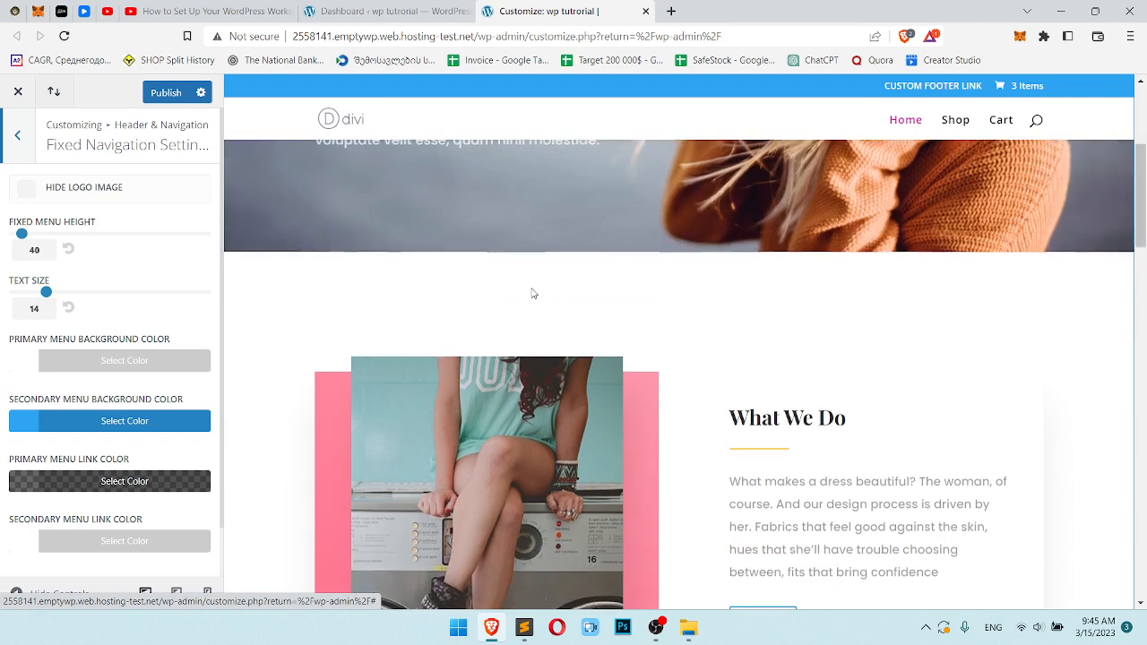
scroll(532, 293, "up", 4)
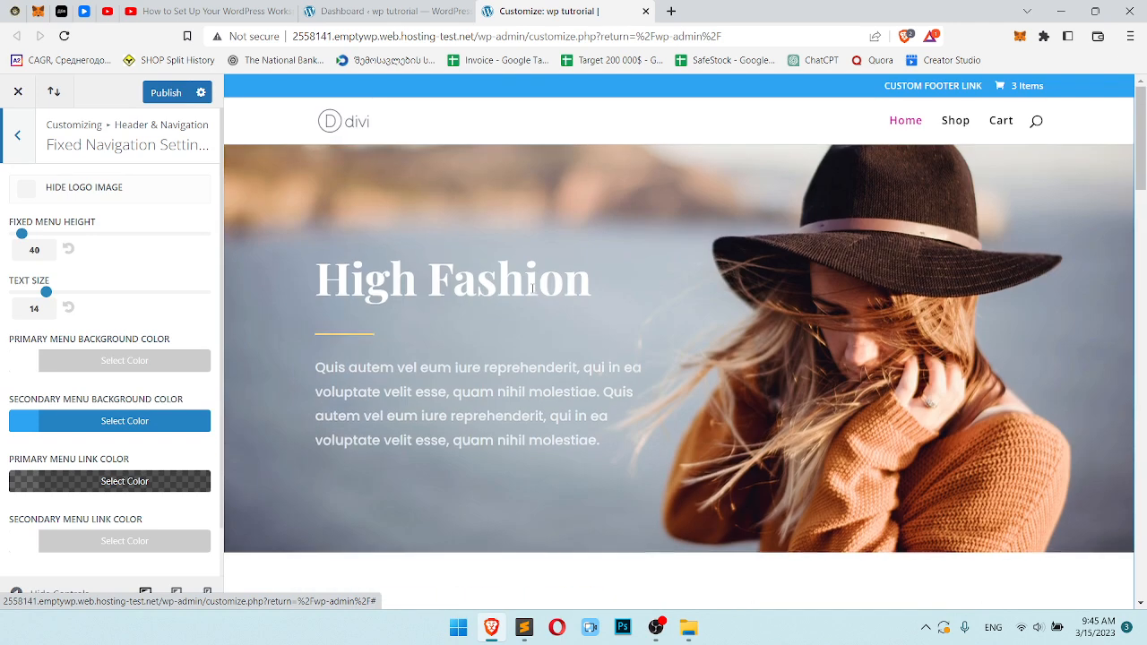
scroll(533, 288, "down", 3)
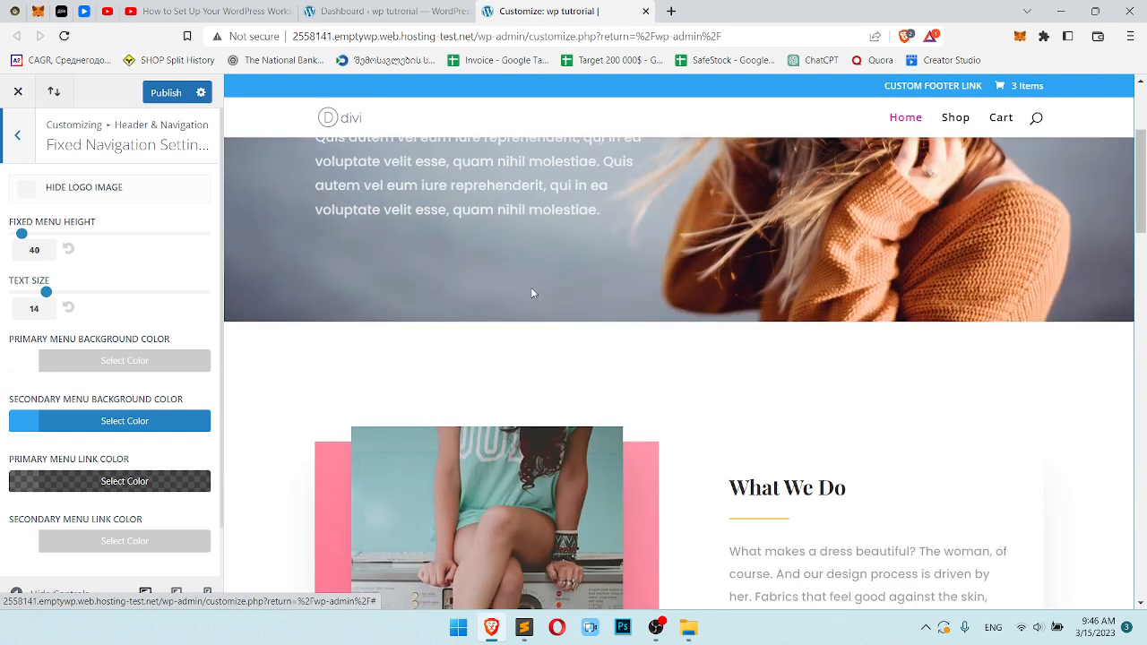
Try hiding the logo image in the fixed navigation, restore it, and set the fixed menu height to 96
left_click(55, 188)
left_click(54, 188)
left_click_drag(37, 235, 106, 234)
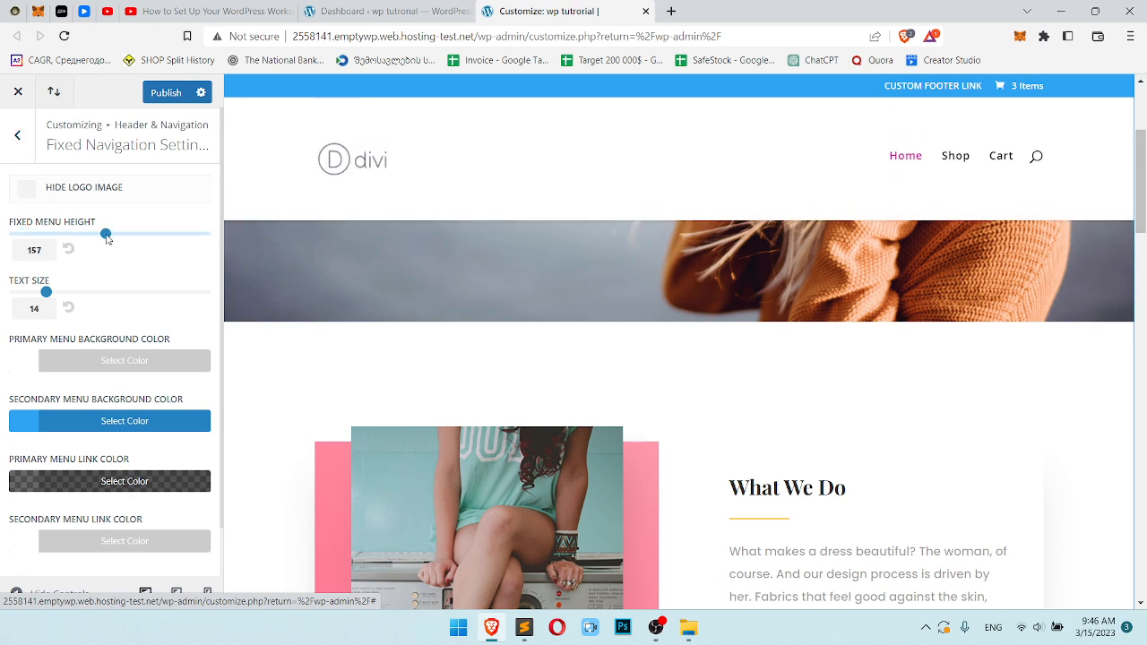
scroll(563, 371, "down", 3)
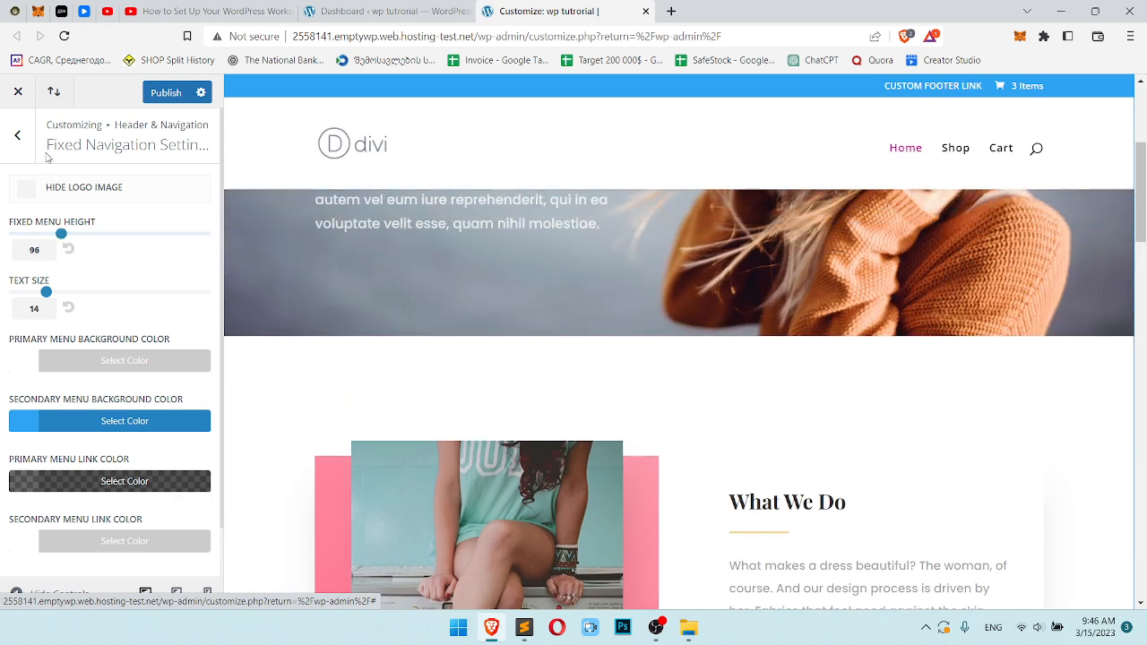
Publish the header changes and open Divi's Theme Options from the WordPress dashboard
left_click(17, 134)
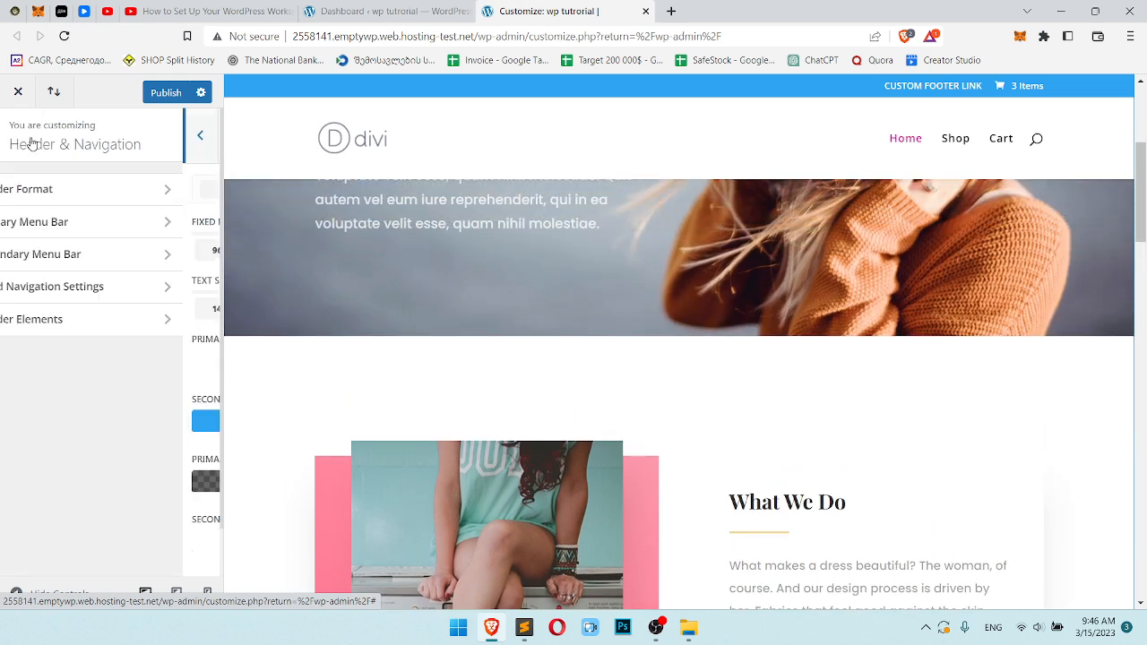
left_click(169, 95)
scroll(77, 537, "down", 2)
mouse_move(35, 563)
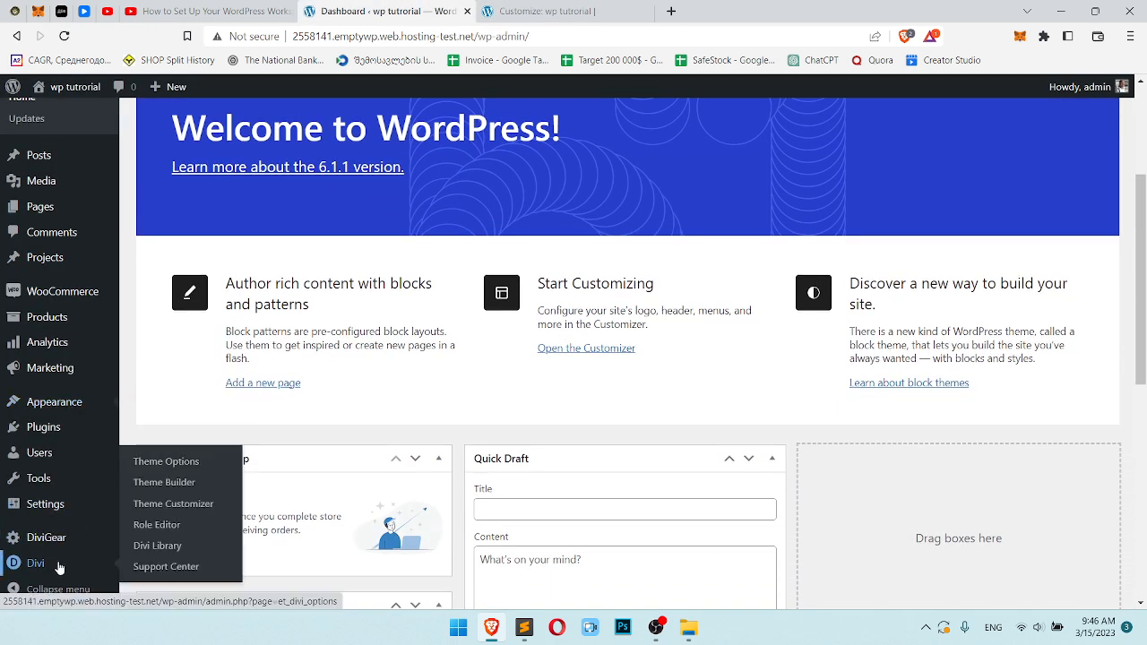
left_click(172, 463)
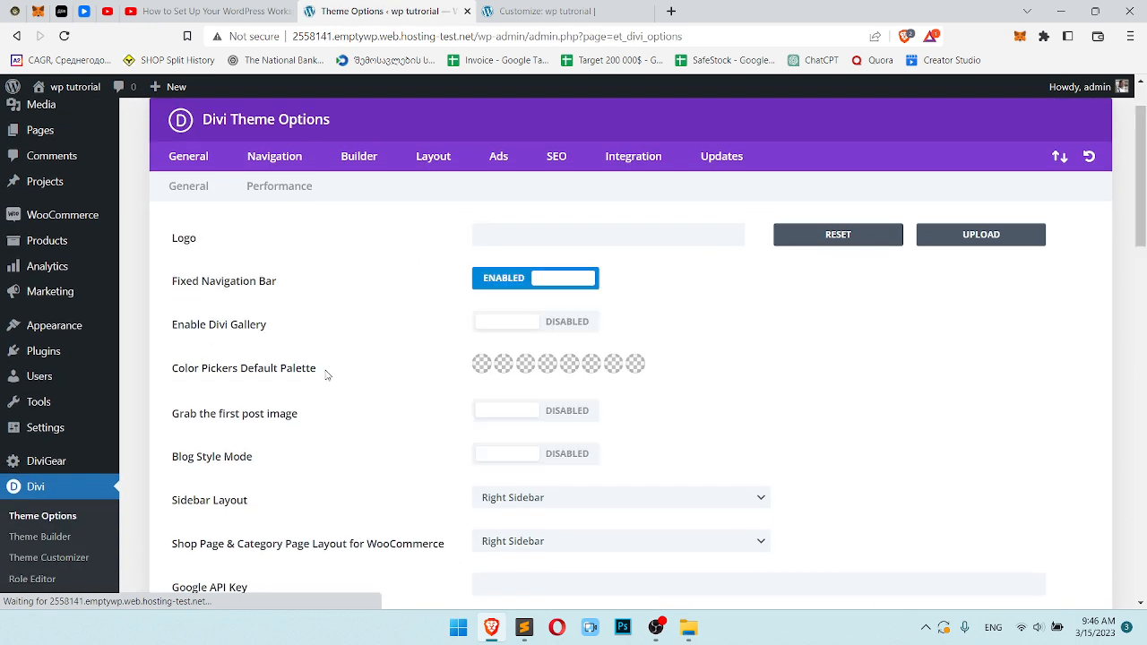
Disable the Fixed Navigation Bar in the Divi theme's general options and save the changes
left_click(500, 275)
scroll(500, 274, "up", 1)
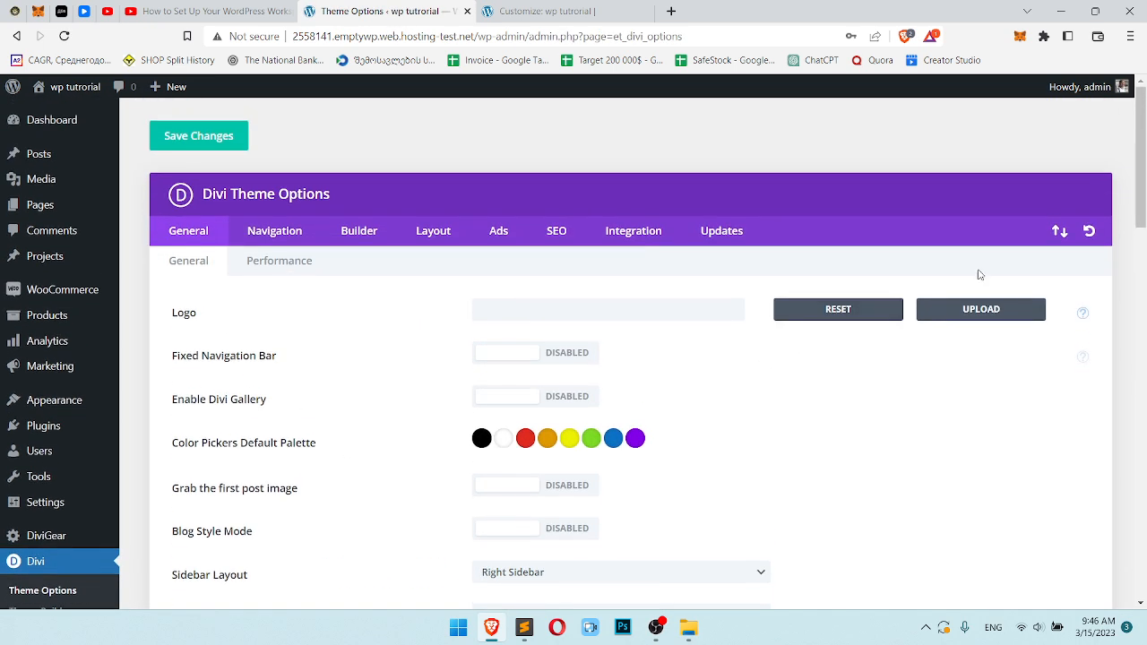
left_click(184, 133)
Return to the theme Customizer, reload it, and check the header while scrolling through the page preview
left_click(542, 11)
left_click(383, 9)
left_click(528, 8)
left_click(63, 37)
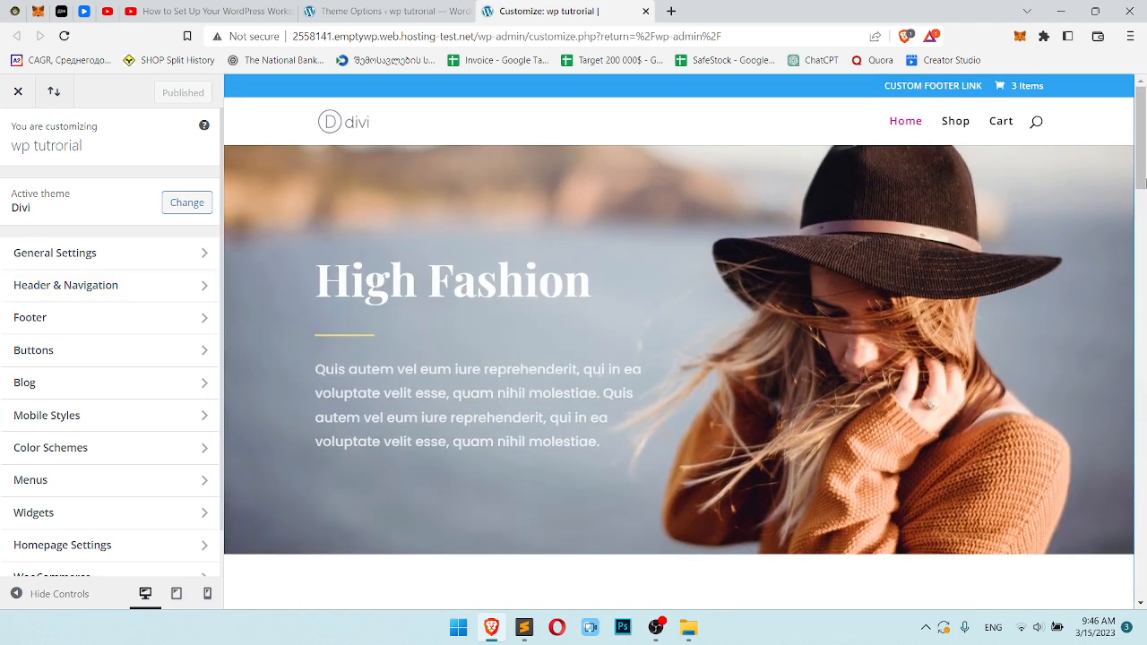
scroll(760, 353, "down", 10)
scroll(274, 307, "up", 10)
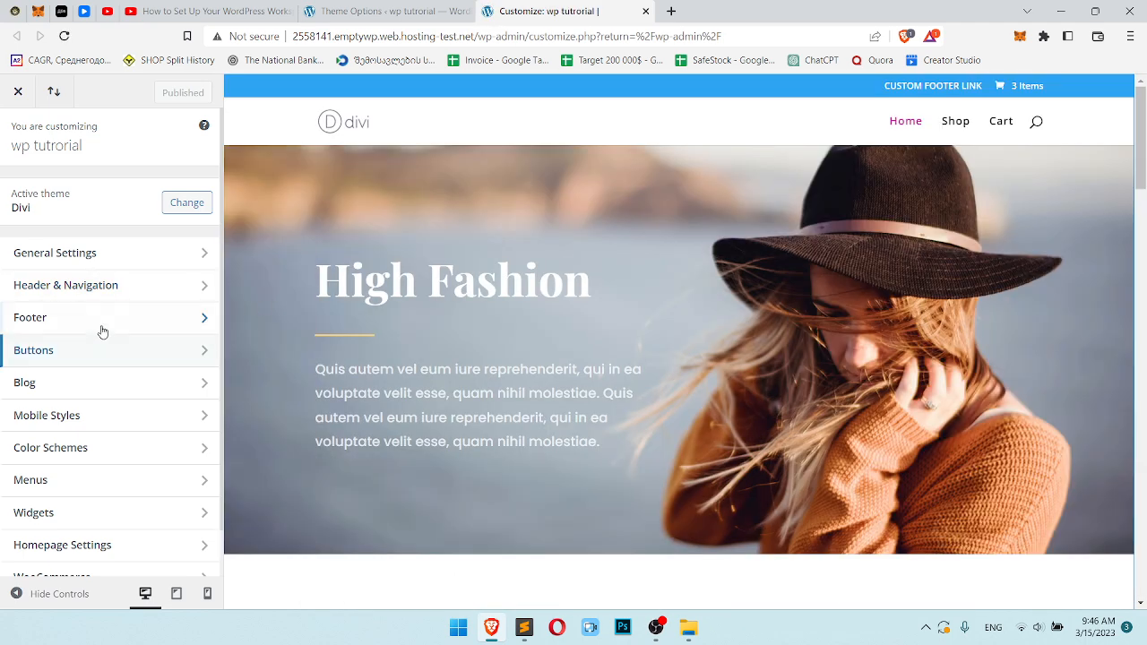
Hide the search icon in the Header Elements settings and publish the change
left_click(116, 287)
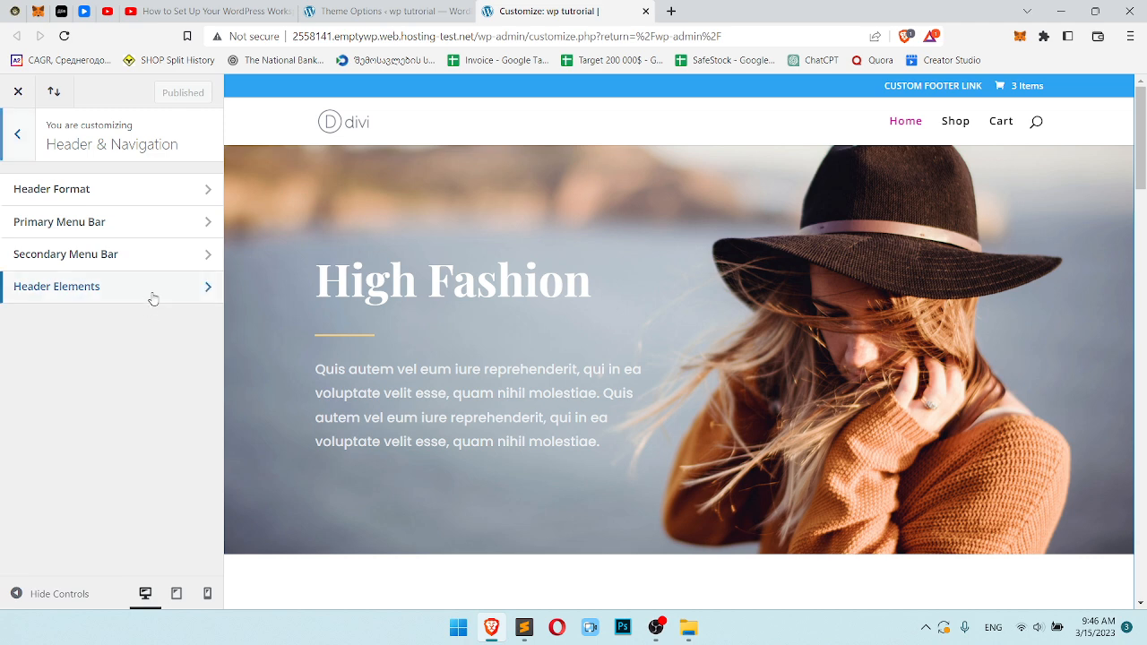
left_click(154, 298)
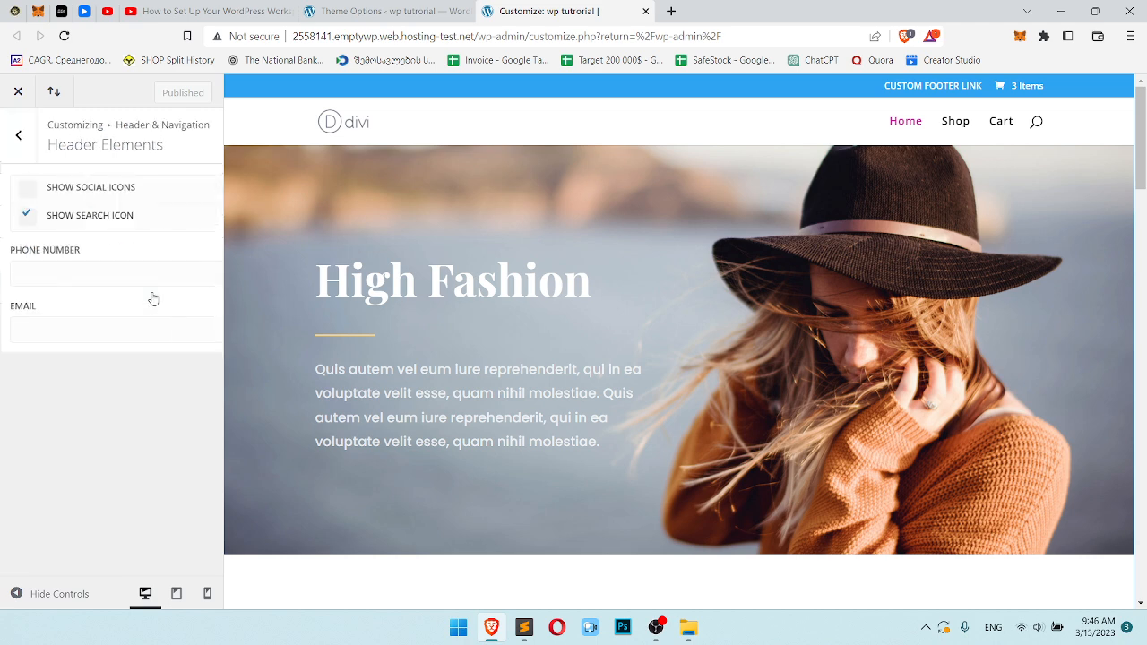
left_click(81, 224)
left_click(172, 91)
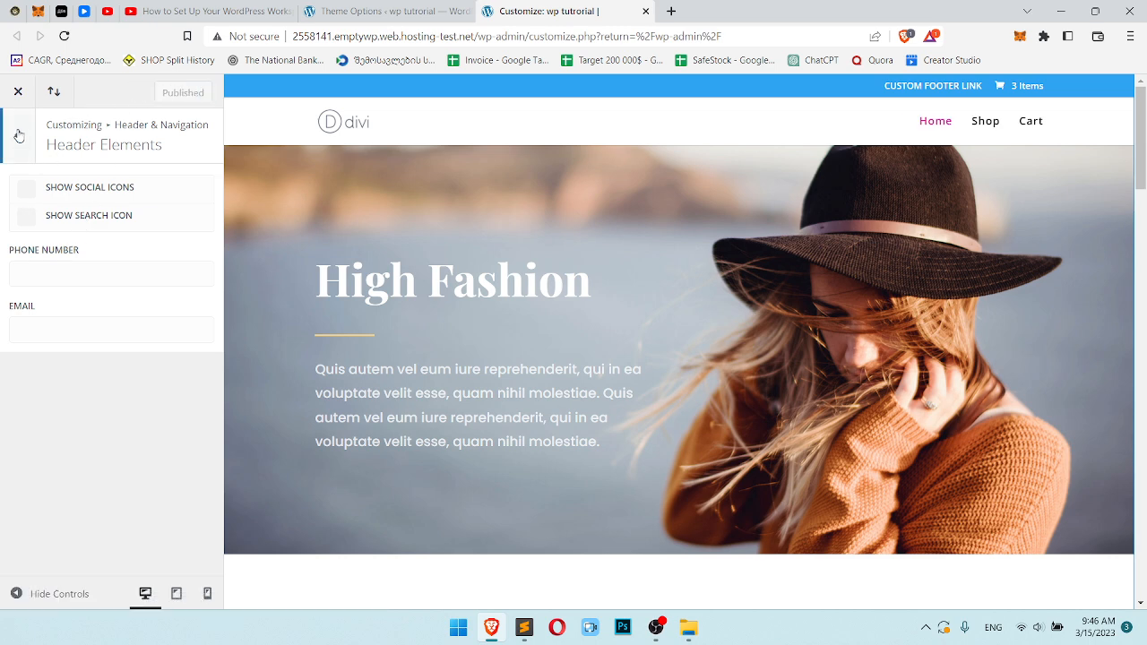
Enter a phone number for the header's contact details
left_click(68, 276)
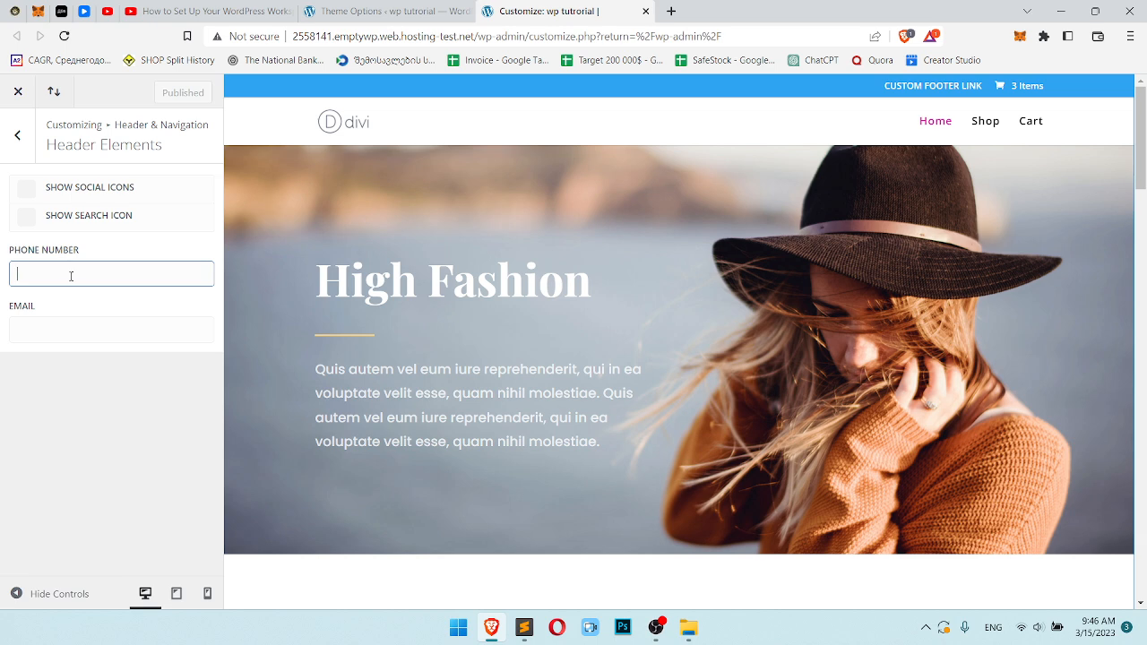
type("12345")
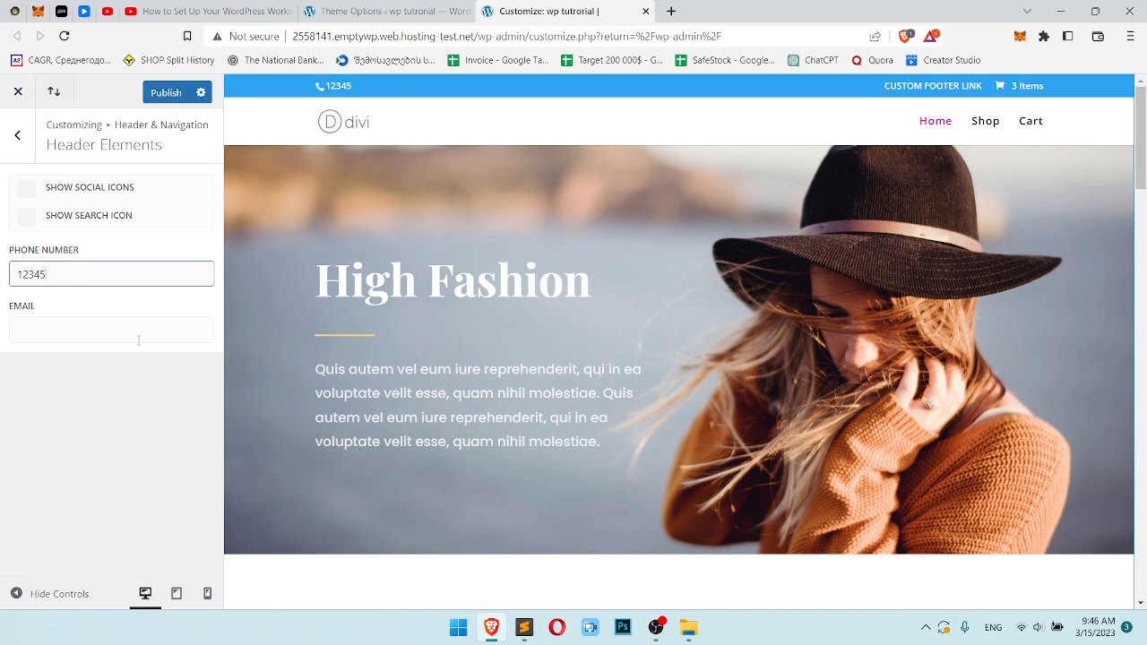
Try an e-mail address in the header's contact details and clear the field again
left_click(140, 330)
type("em")
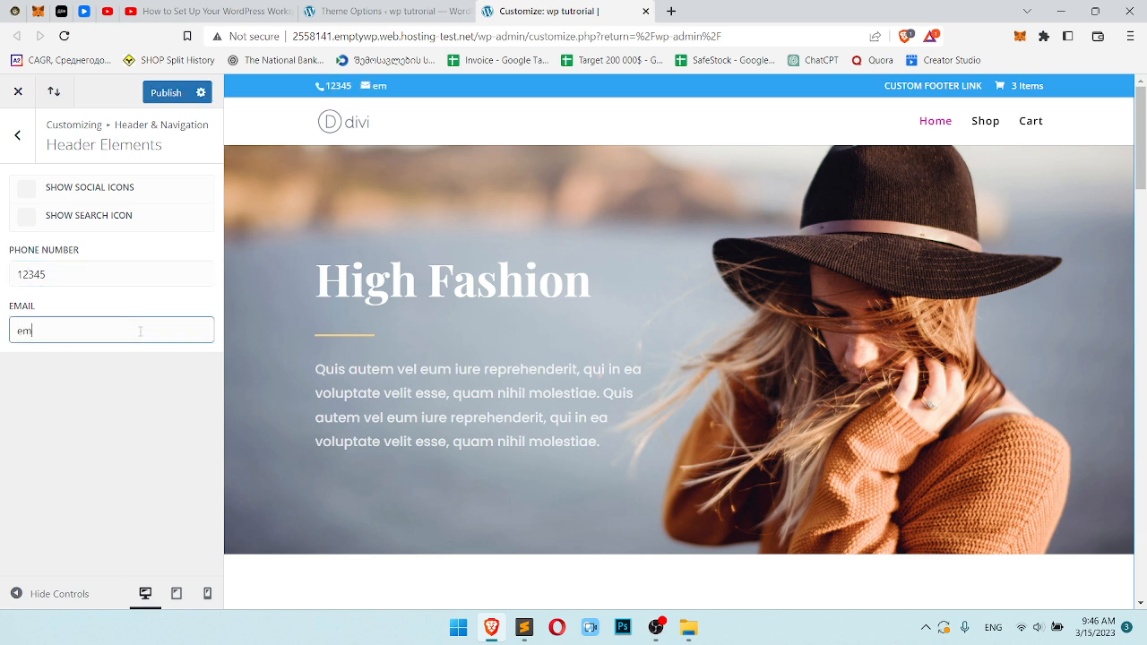
type("ail@email.com")
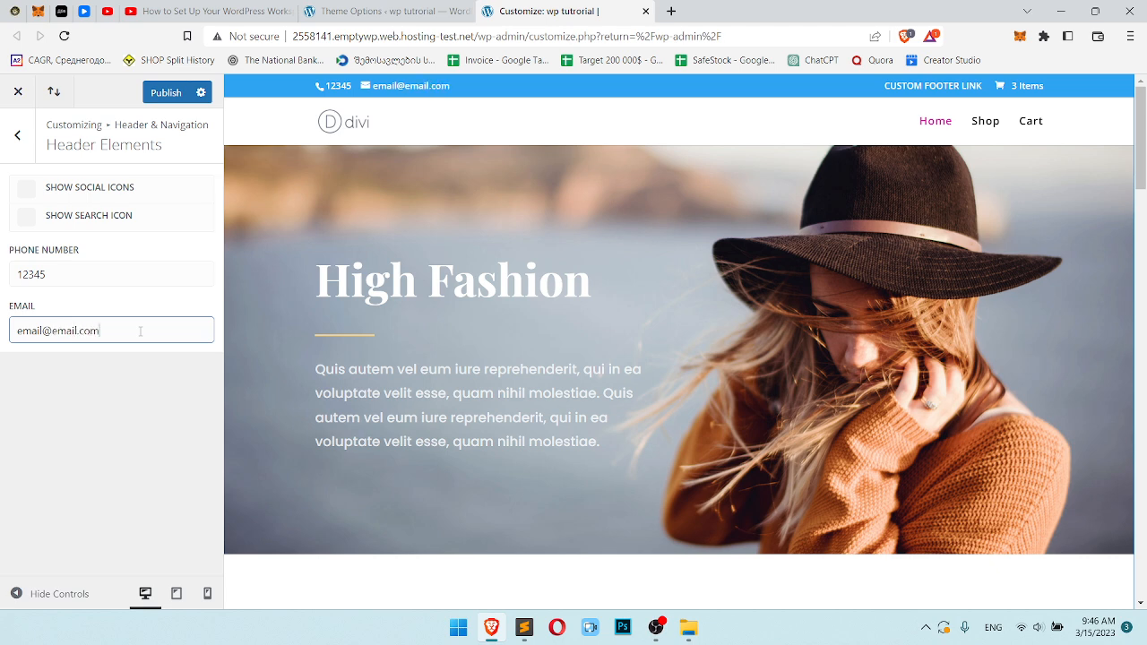
key("ctrl+a")
key("BackSpace")
Turn on the header's social icons, check the social icon switches in Divi's theme options, and return to the Customizer
left_click(38, 192)
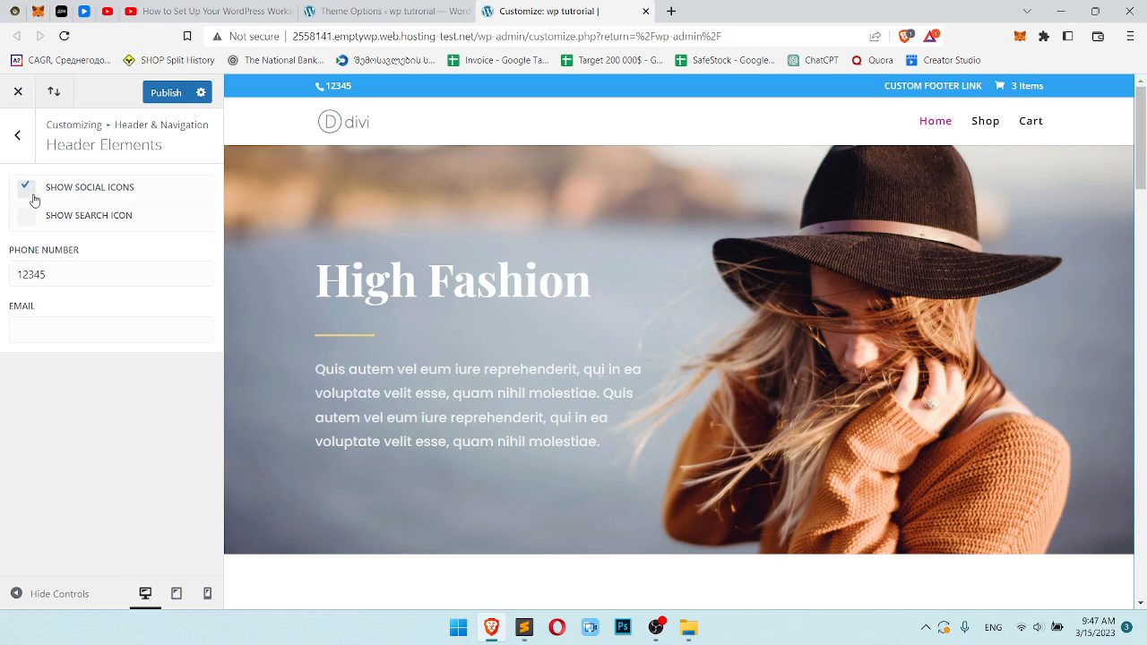
left_click(403, 11)
scroll(541, 323, "down", 2)
scroll(398, 390, "down", 2)
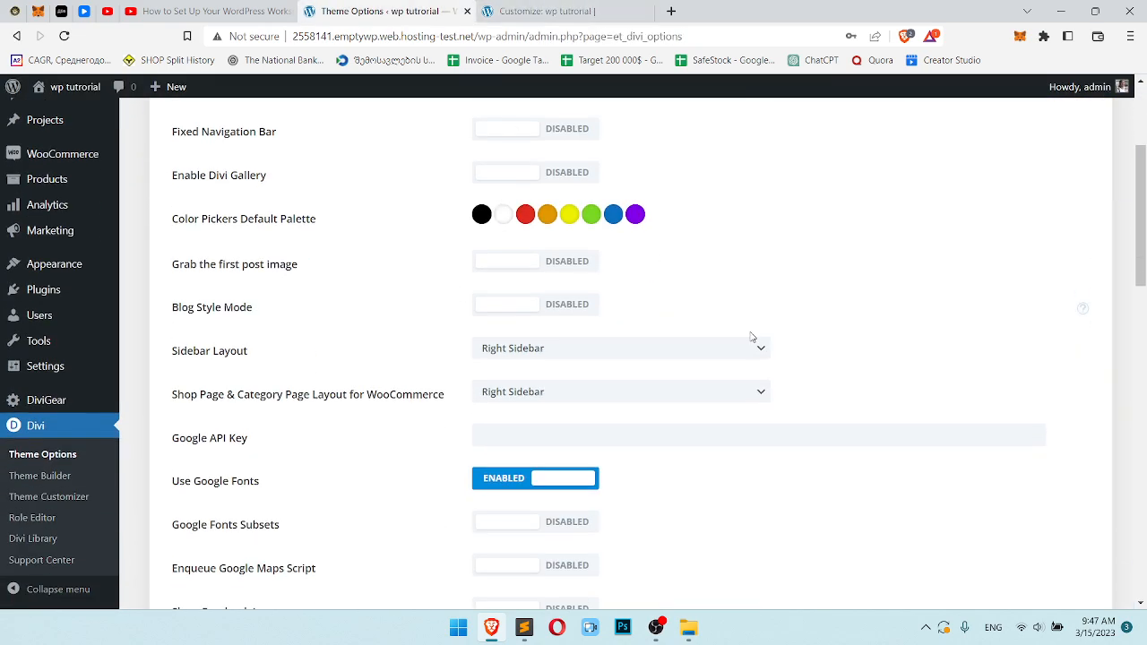
scroll(751, 335, "down", 2)
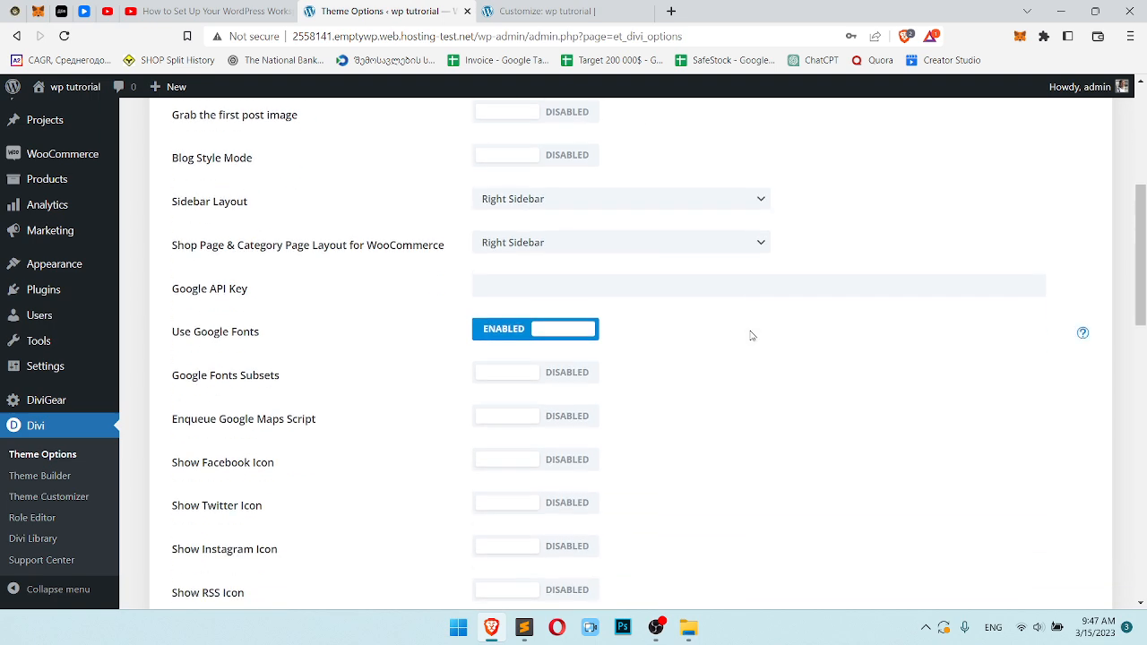
scroll(755, 332, "up", 2)
scroll(821, 363, "down", 1)
left_click(589, 9)
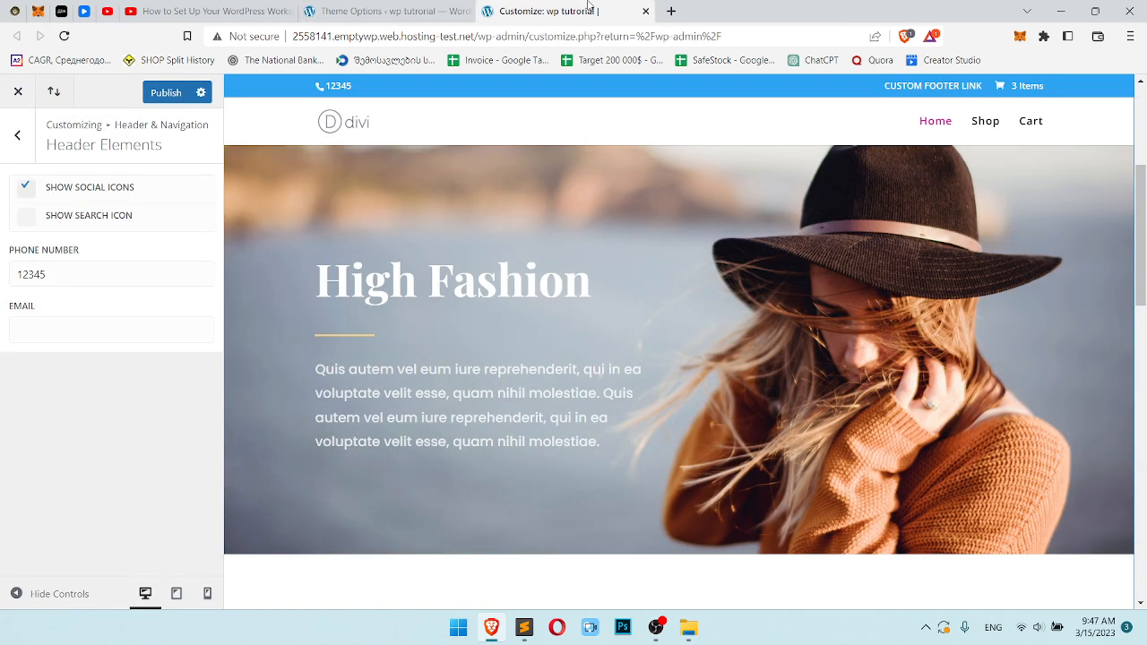
Turn off the social icons, clear the phone number from the Header Elements, and publish the changes
left_click(76, 190)
left_click(77, 275)
key("ctrl+a")
key("BackSpace")
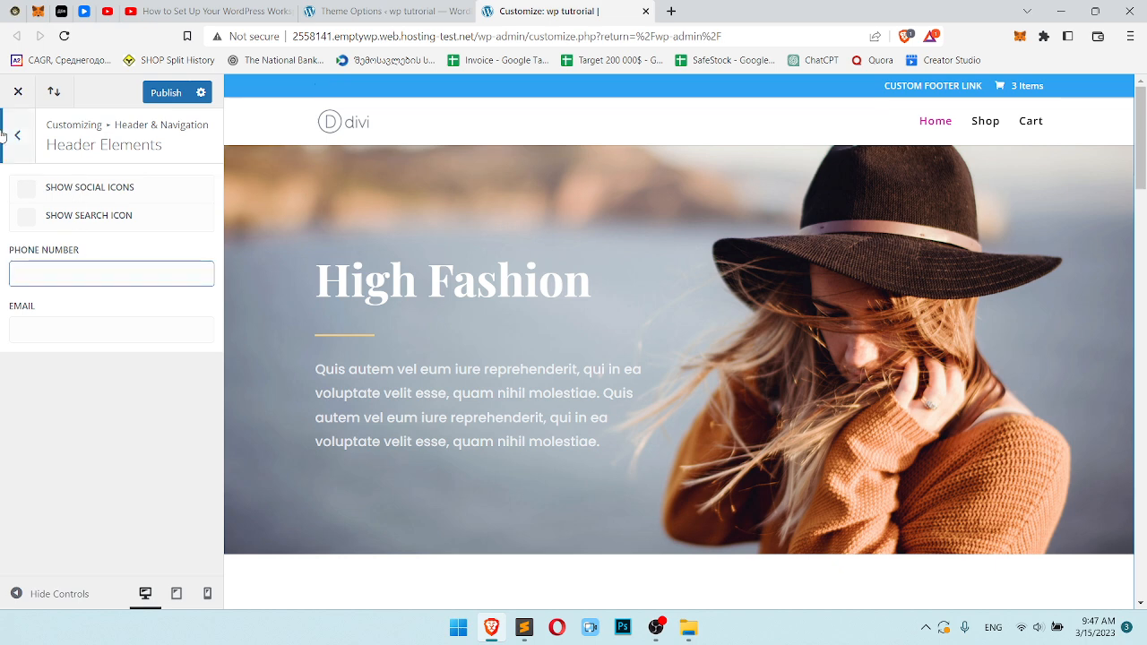
left_click(17, 134)
left_click(188, 94)
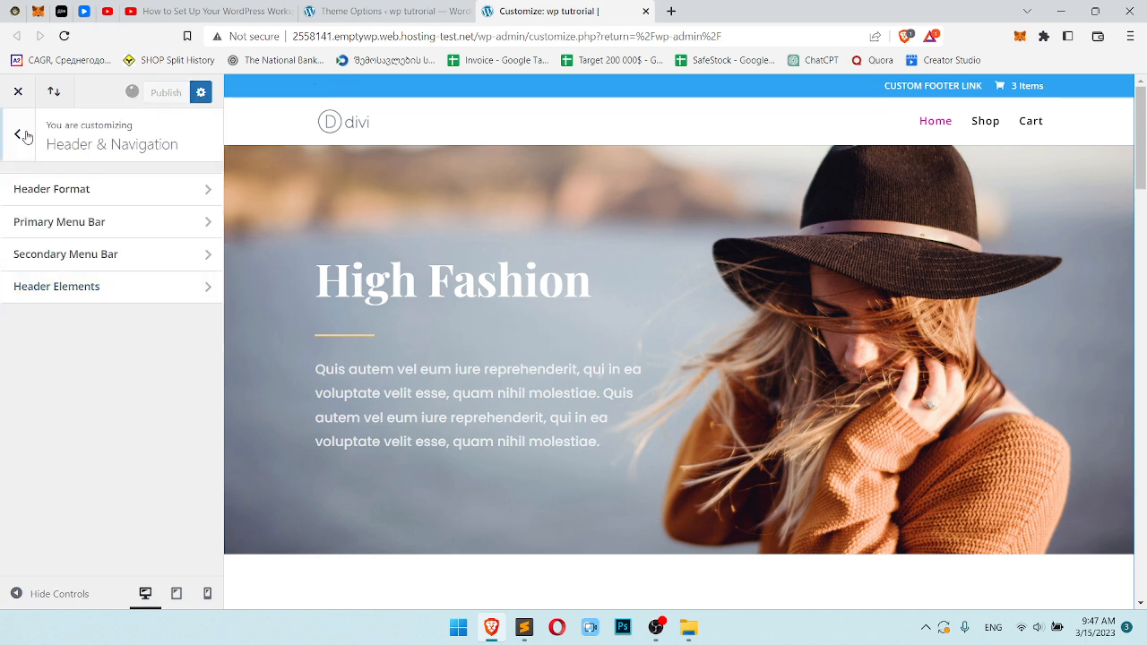
Look through the Customizer's General Settings, its Layout Settings, and the Footer layout options
left_click(20, 135)
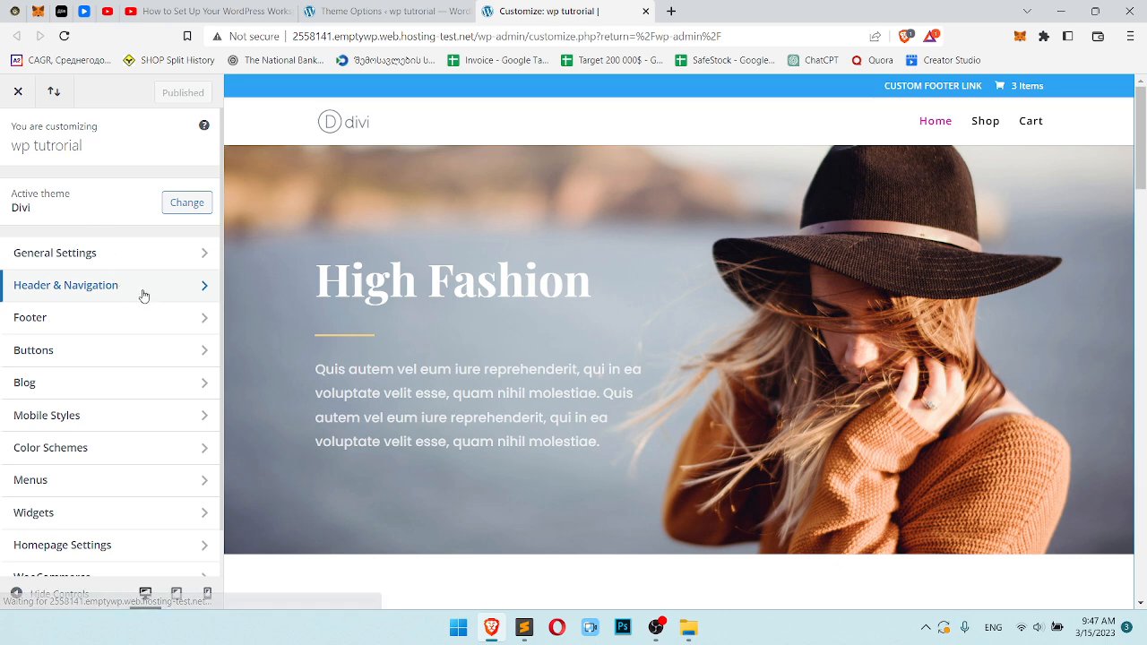
left_click(134, 256)
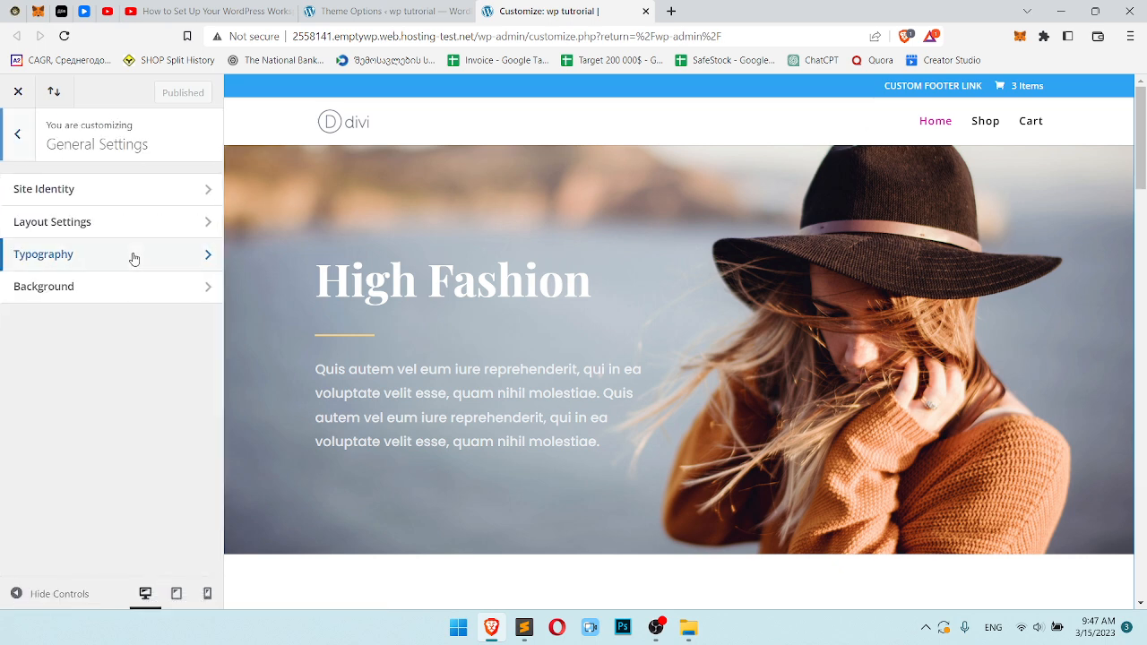
left_click(103, 224)
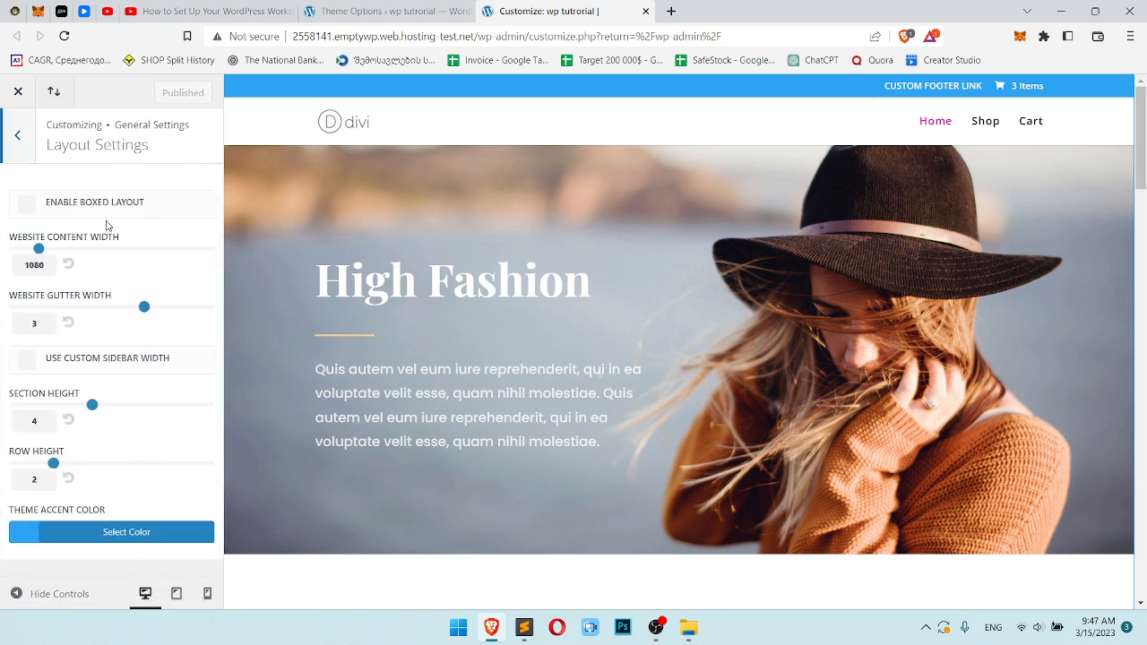
left_click(20, 137)
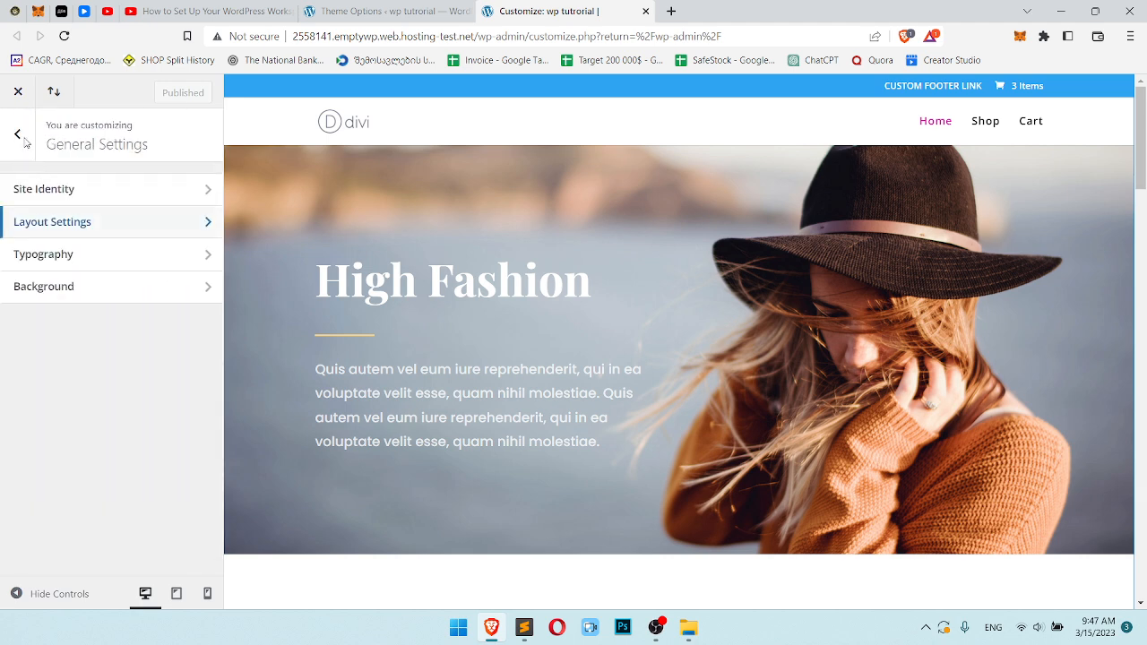
left_click(18, 136)
scroll(128, 264, "down", 1)
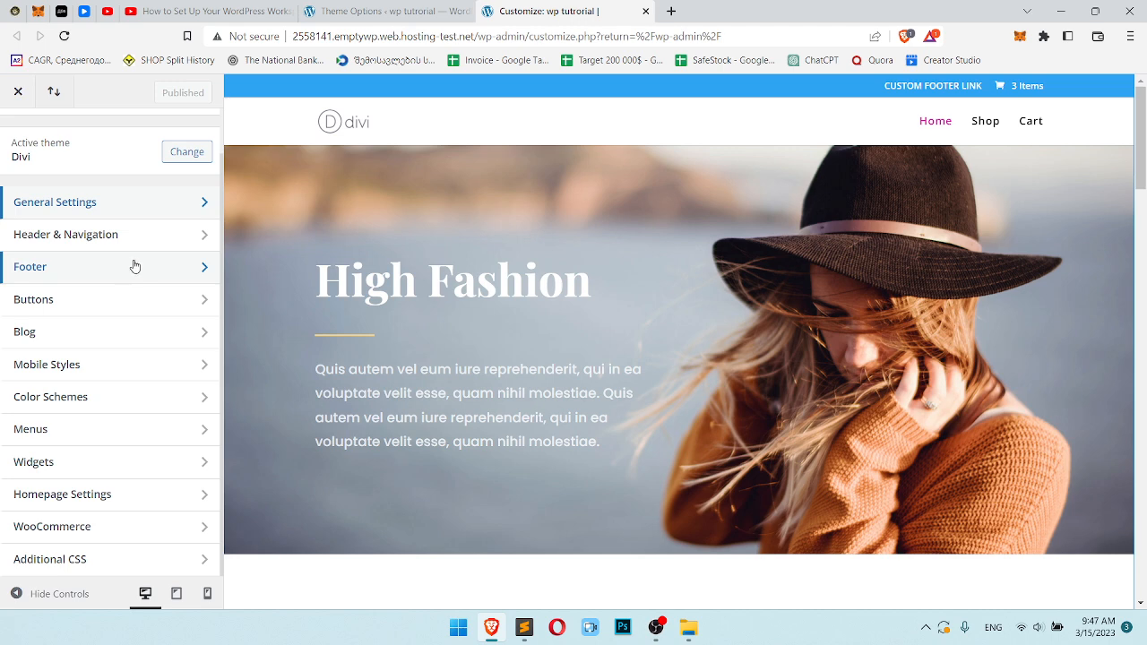
left_click(134, 266)
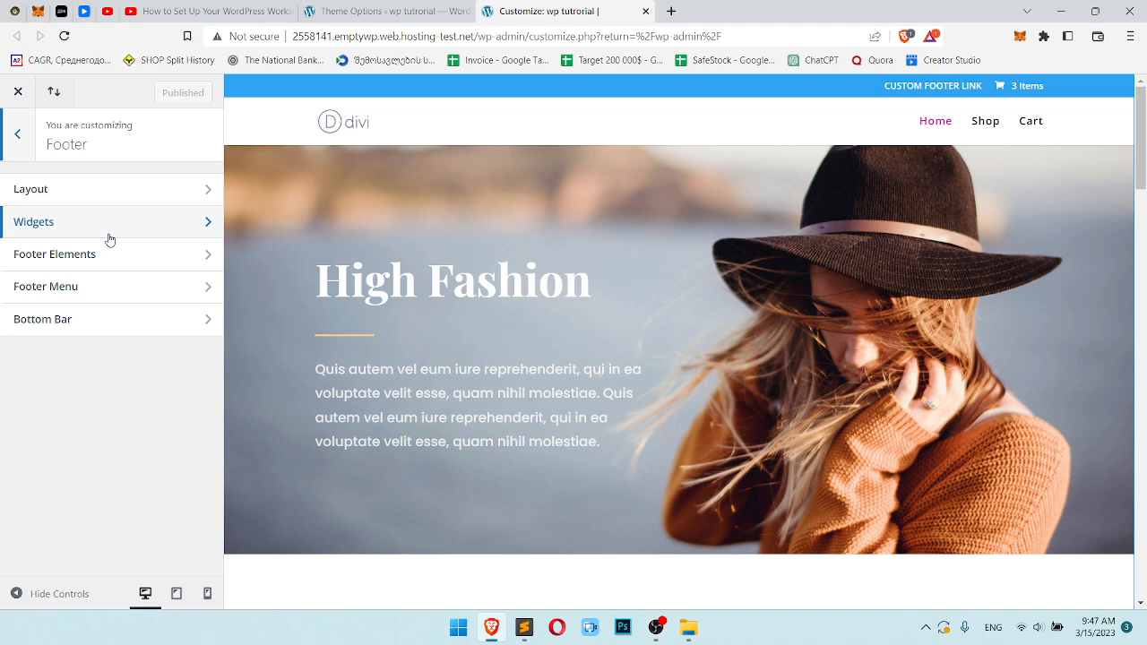
left_click(146, 190)
left_click(16, 136)
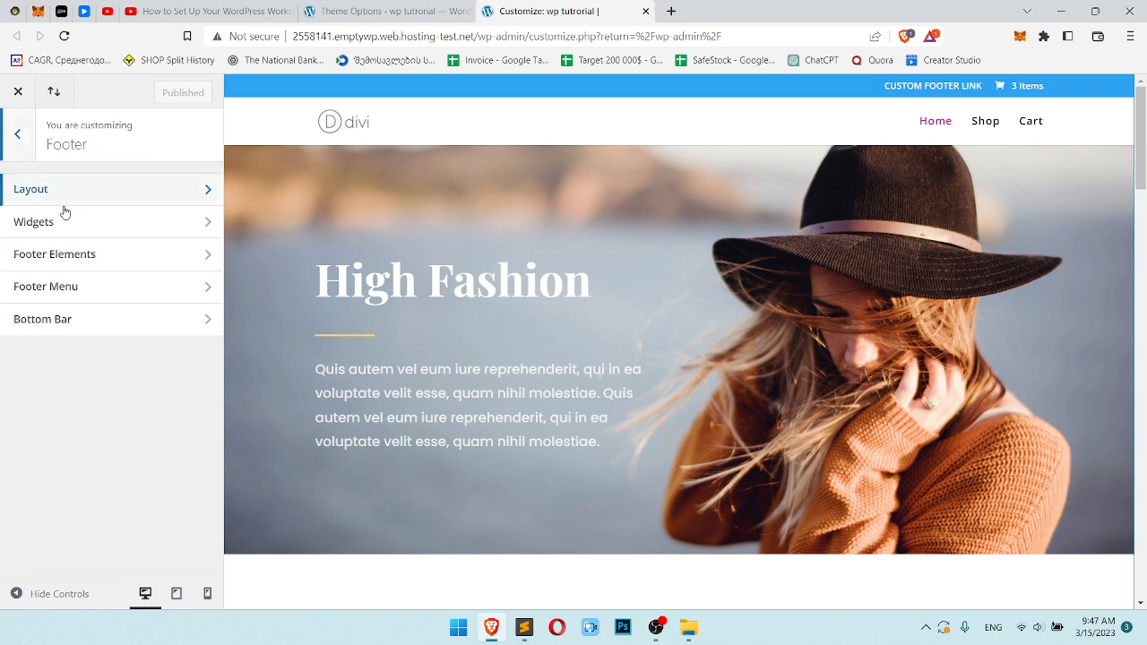
left_click(13, 157)
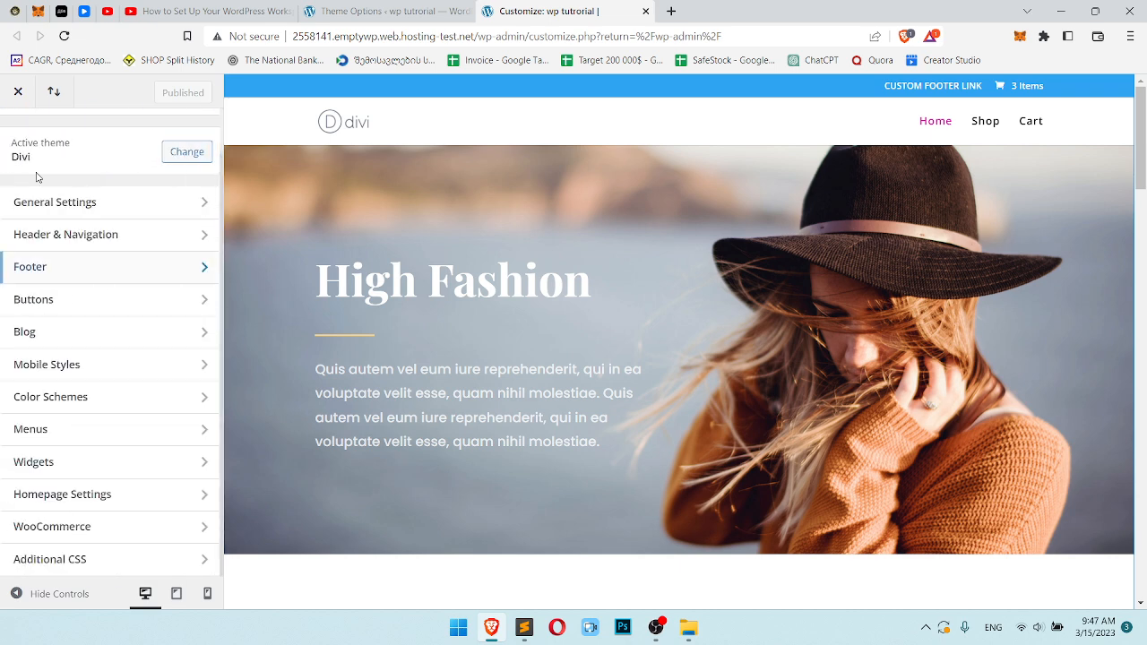
Review the Header Format and Primary Menu Bar options under Header & Navigation
left_click(167, 238)
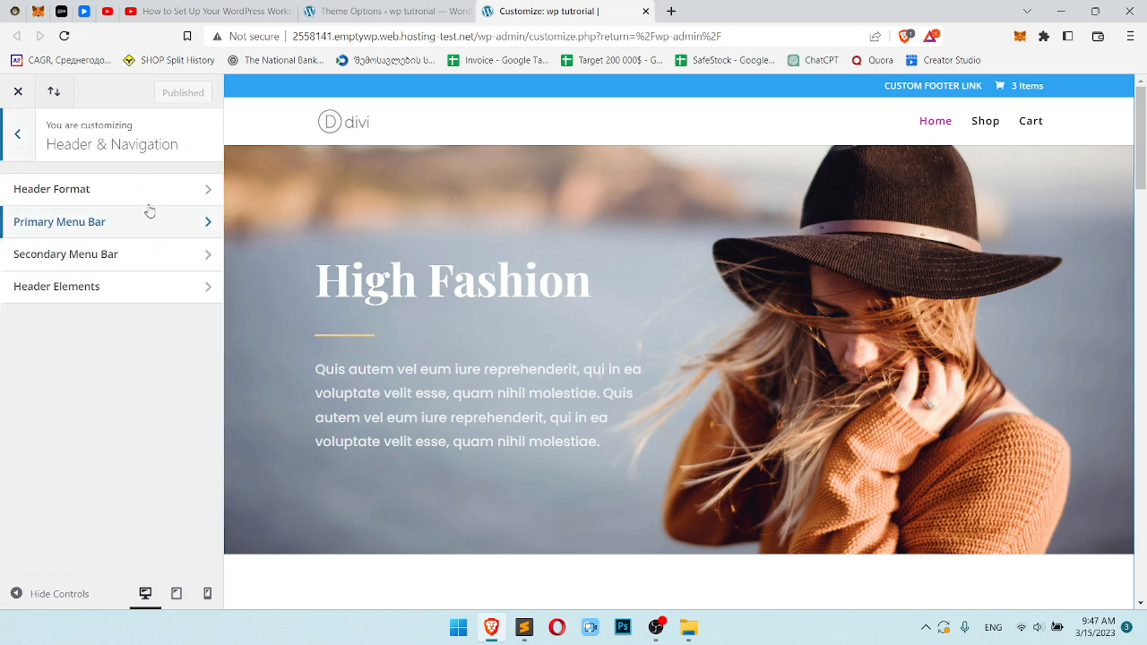
left_click(158, 190)
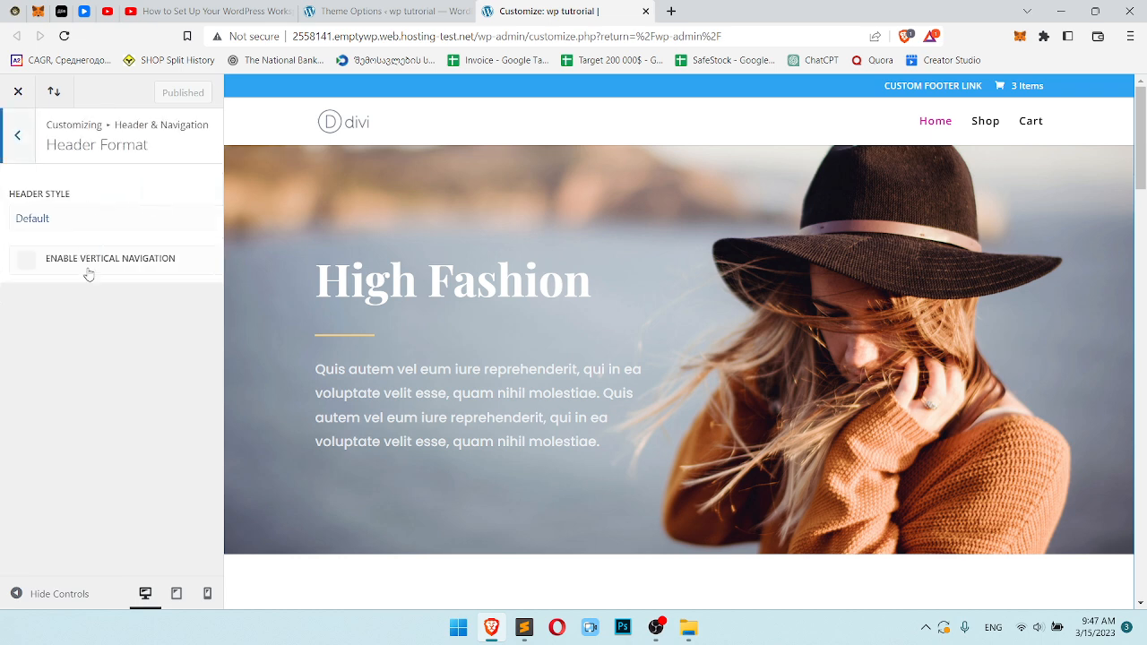
left_click(22, 146)
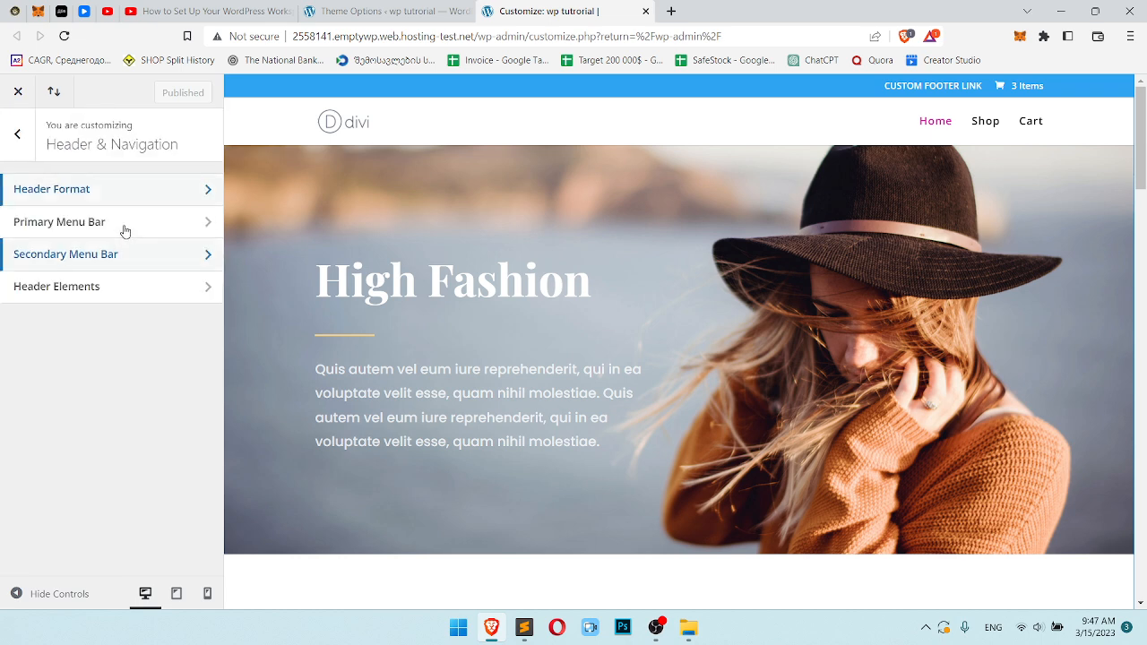
left_click(125, 224)
scroll(132, 305, "down", 5)
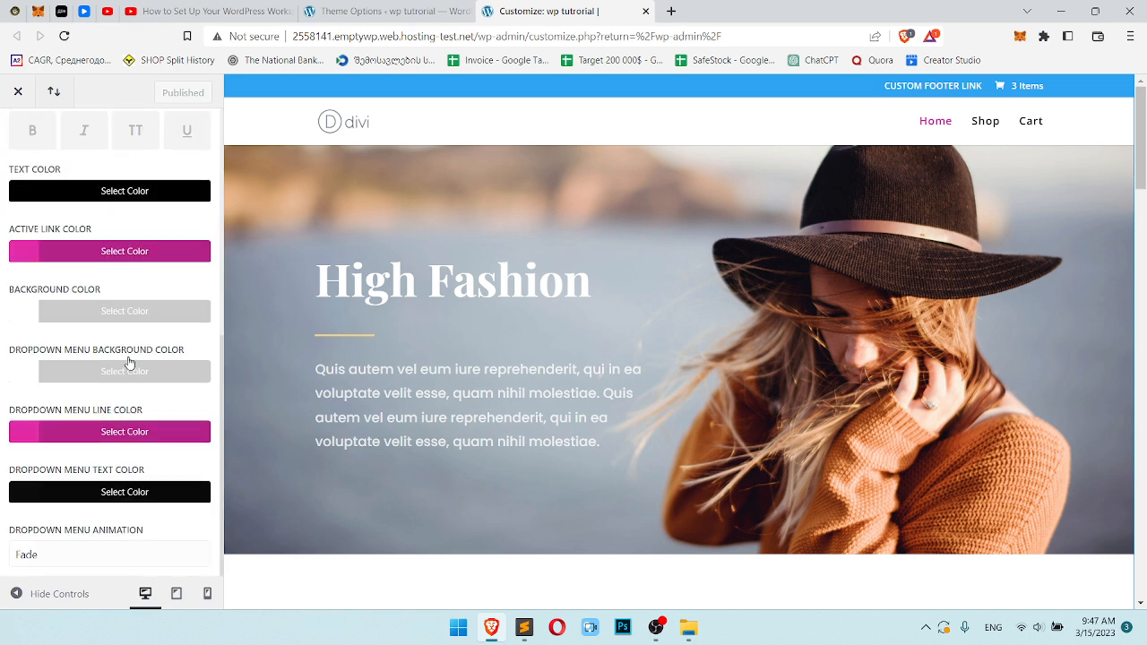
scroll(108, 475, "up", 8)
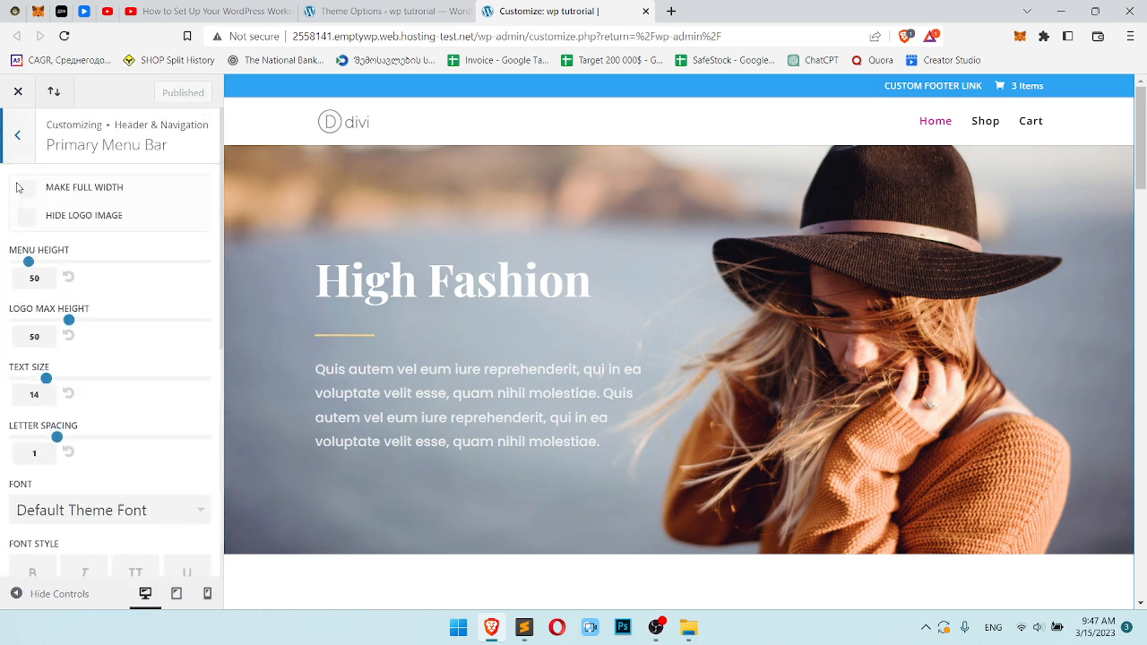
left_click(20, 146)
Review the Secondary Menu Bar and Header Elements options, and return to the main Customizer sections
left_click(106, 255)
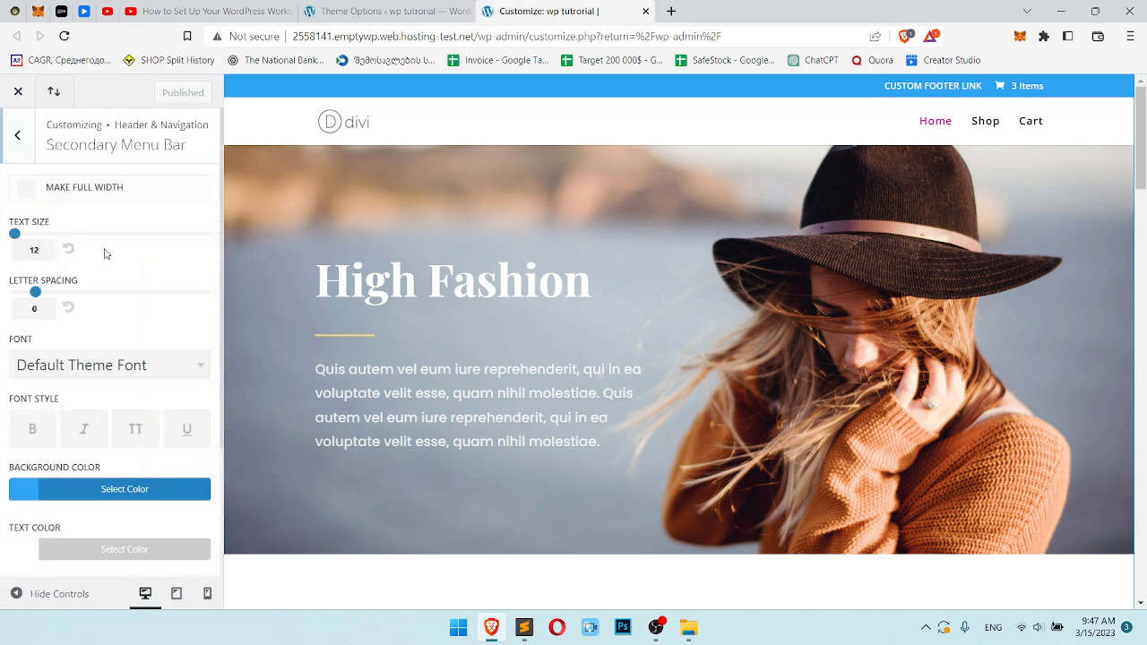
scroll(144, 285, "down", 3)
scroll(146, 287, "up", 3)
left_click(18, 136)
left_click(117, 287)
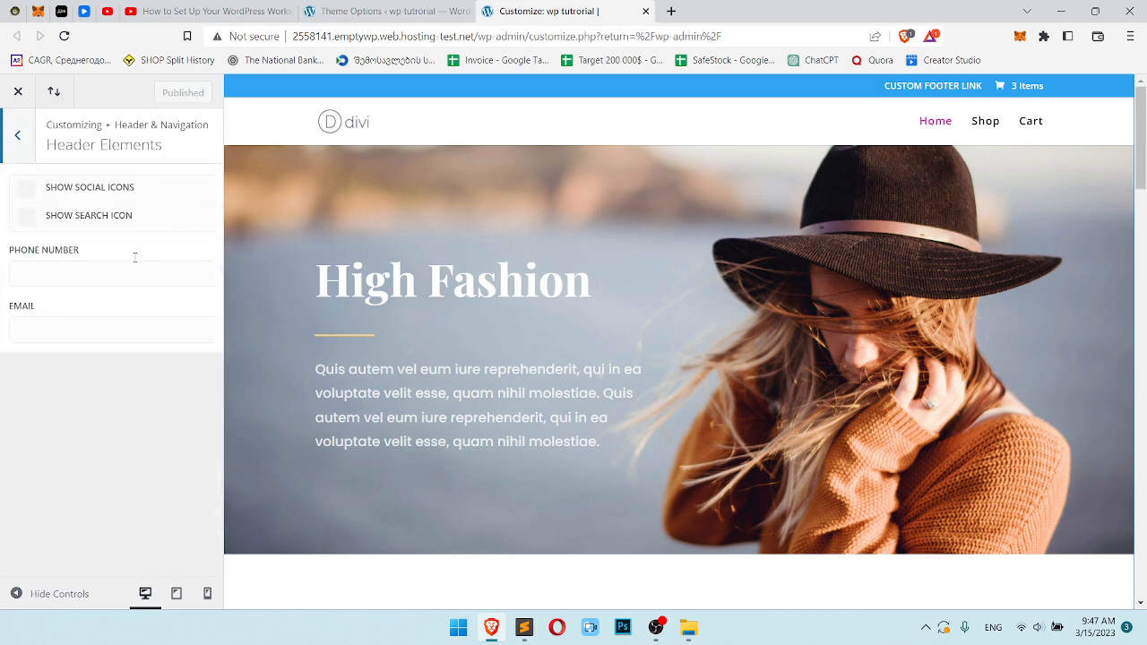
left_click(12, 157)
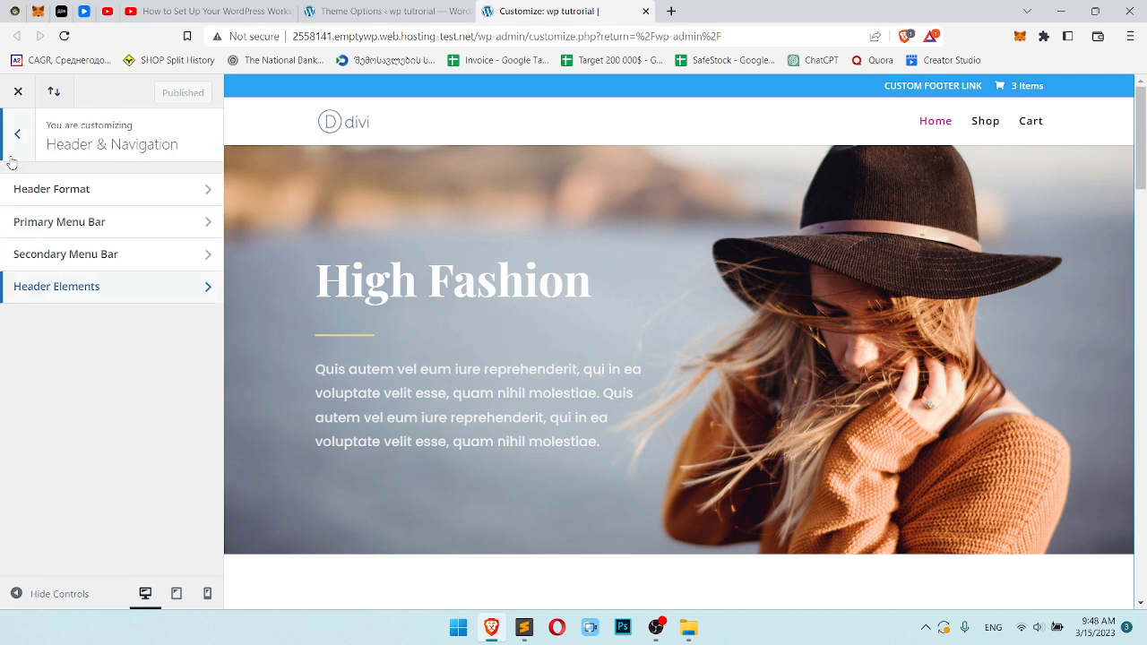
left_click(13, 154)
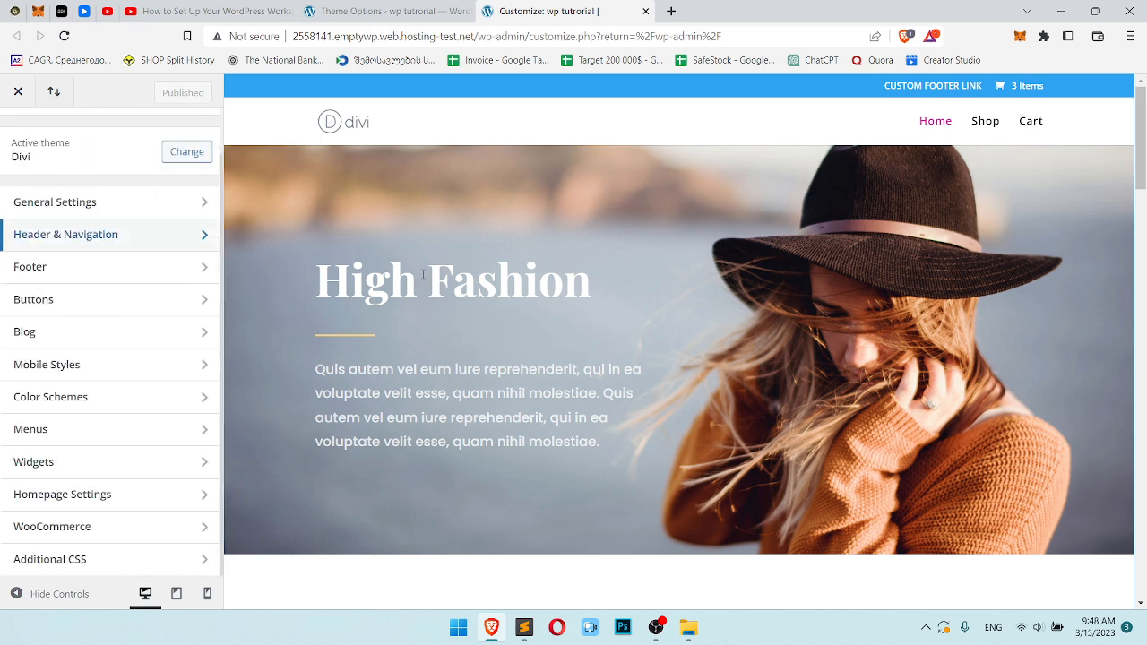
Inspect the blue secondary header bar in the browser's developer tools and copy its top-header id
right_click(311, 98)
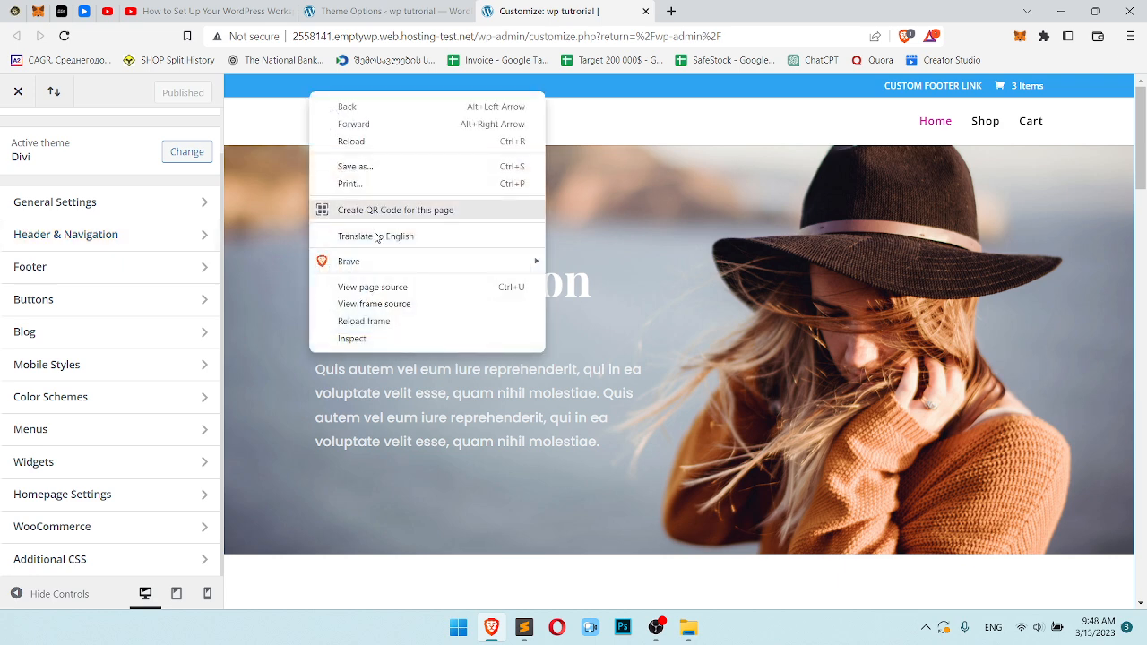
left_click(367, 335)
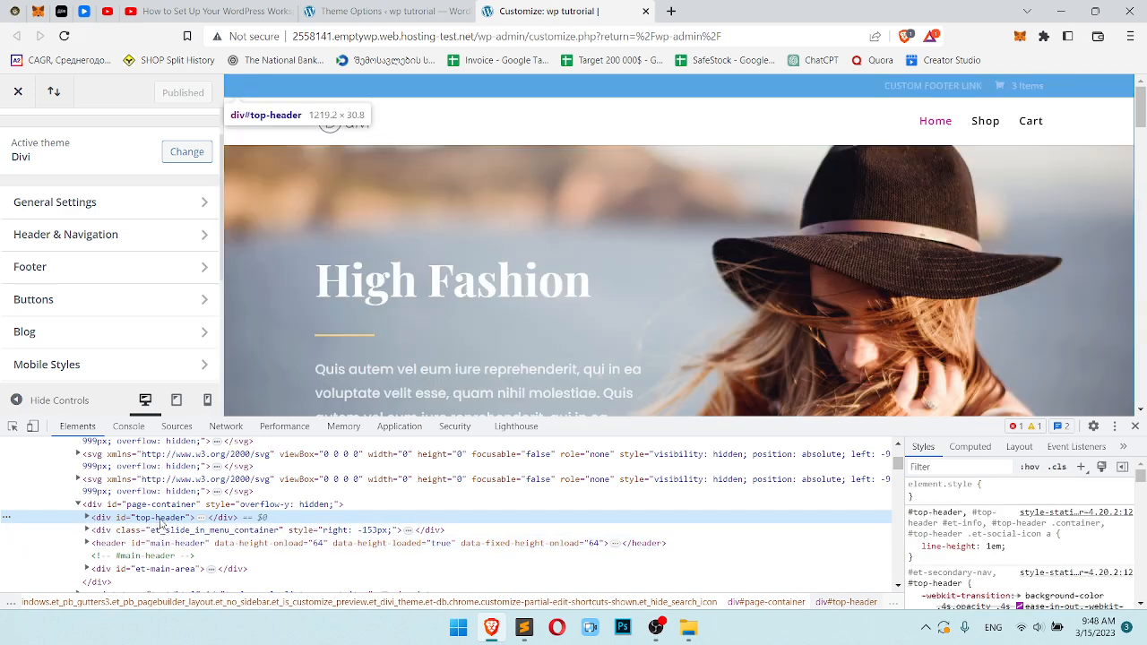
double_click(159, 517)
key("ctrl+c")
Add an Additional CSS rule setting #top-header to display:none; and close the developer tools
scroll(151, 338, "down", 1)
scroll(150, 338, "down", 2)
left_click(149, 361)
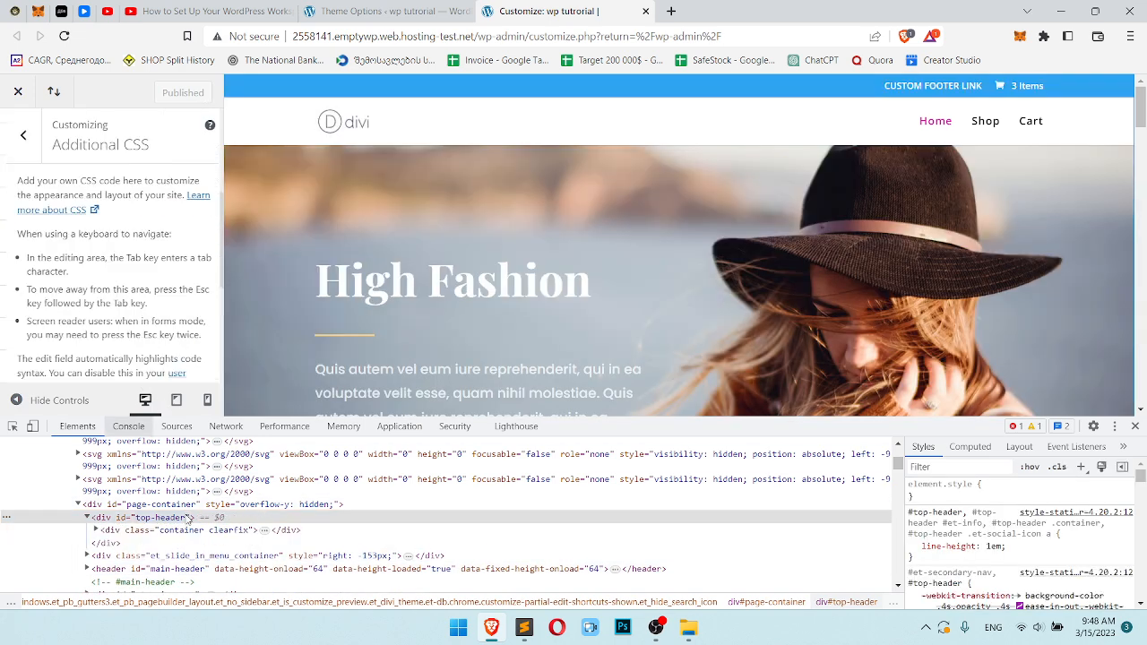
scroll(150, 330, "down", 3)
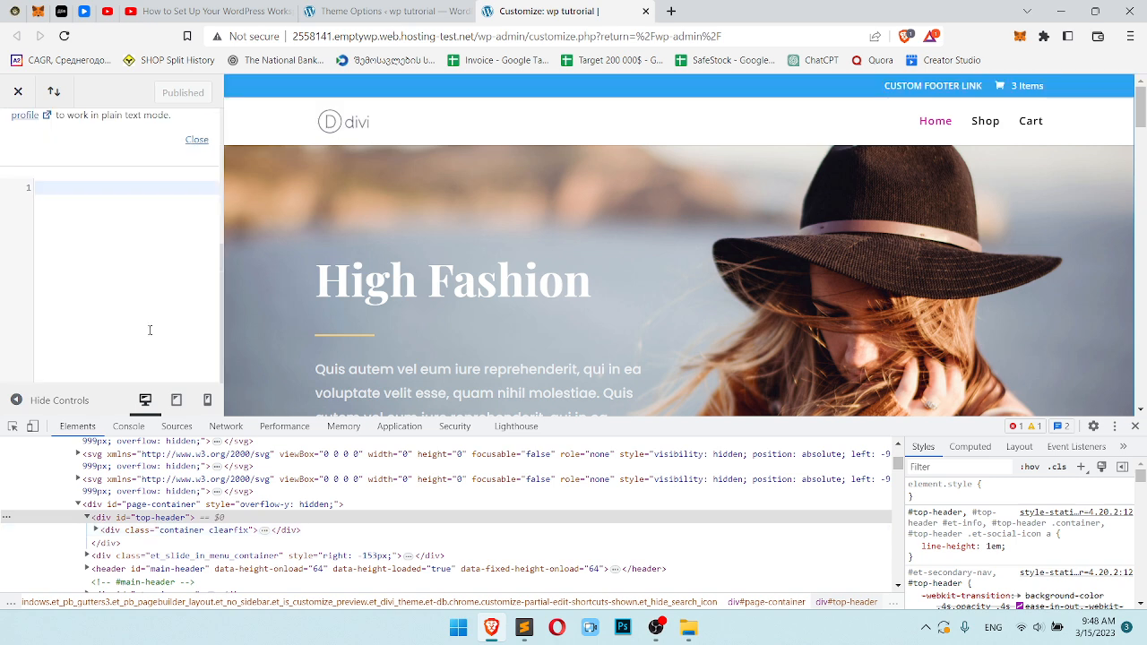
left_click(123, 258)
type("#")
key("ctrl+v")
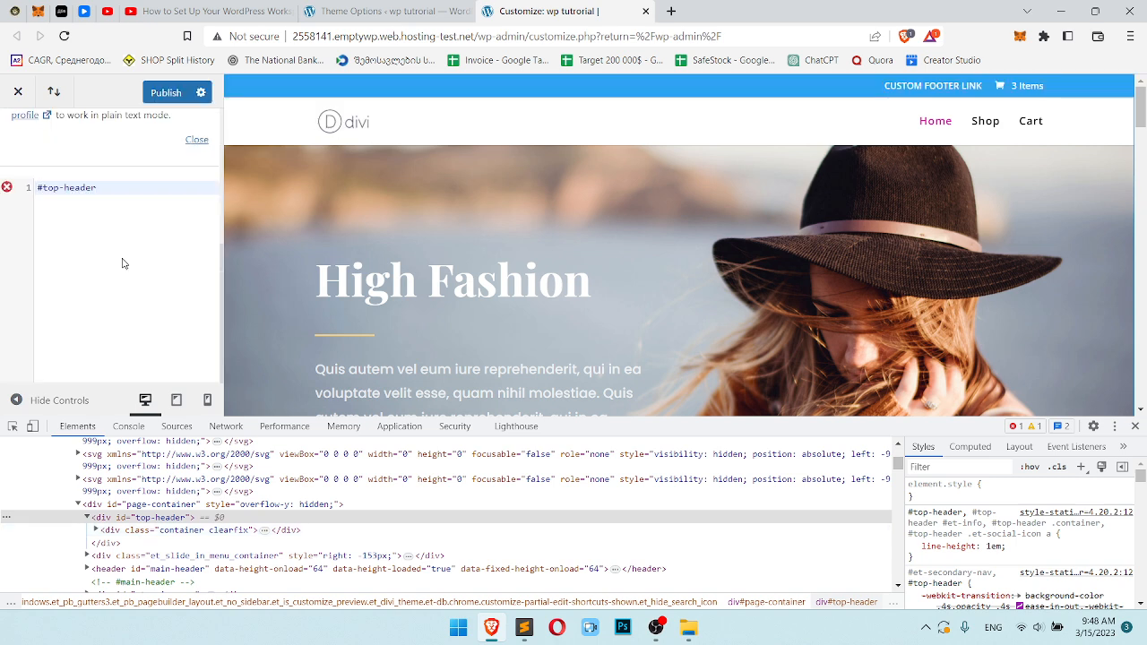
type("{")
key("Return")
type("display:none;")
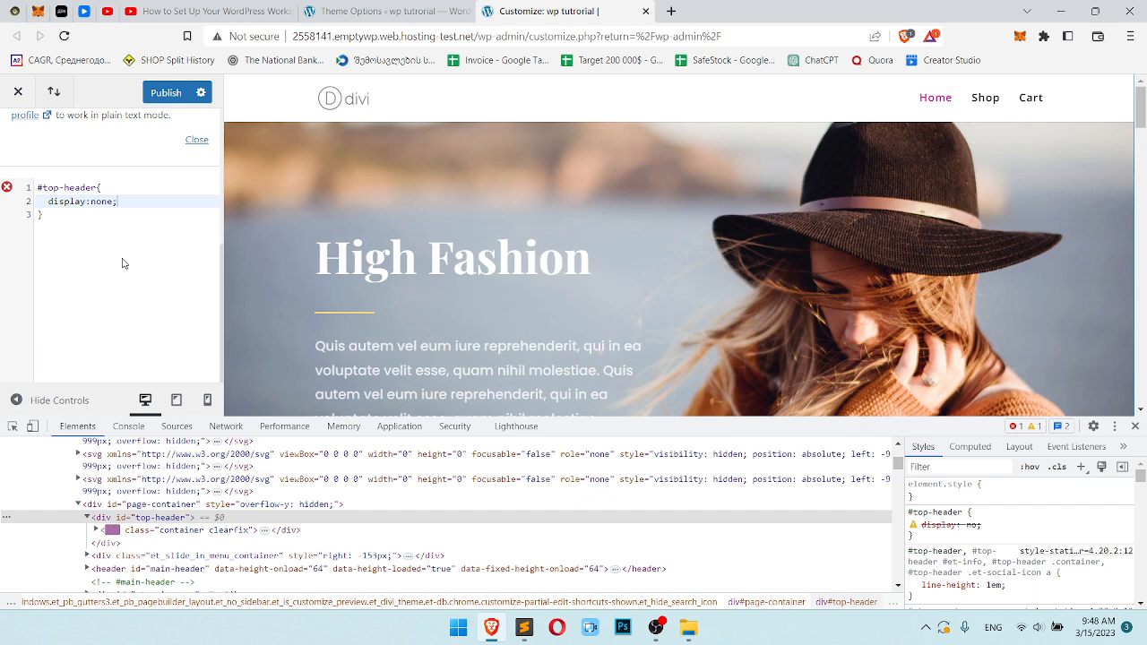
left_click(1135, 427)
scroll(65, 180, "up", 5)
left_click(13, 148)
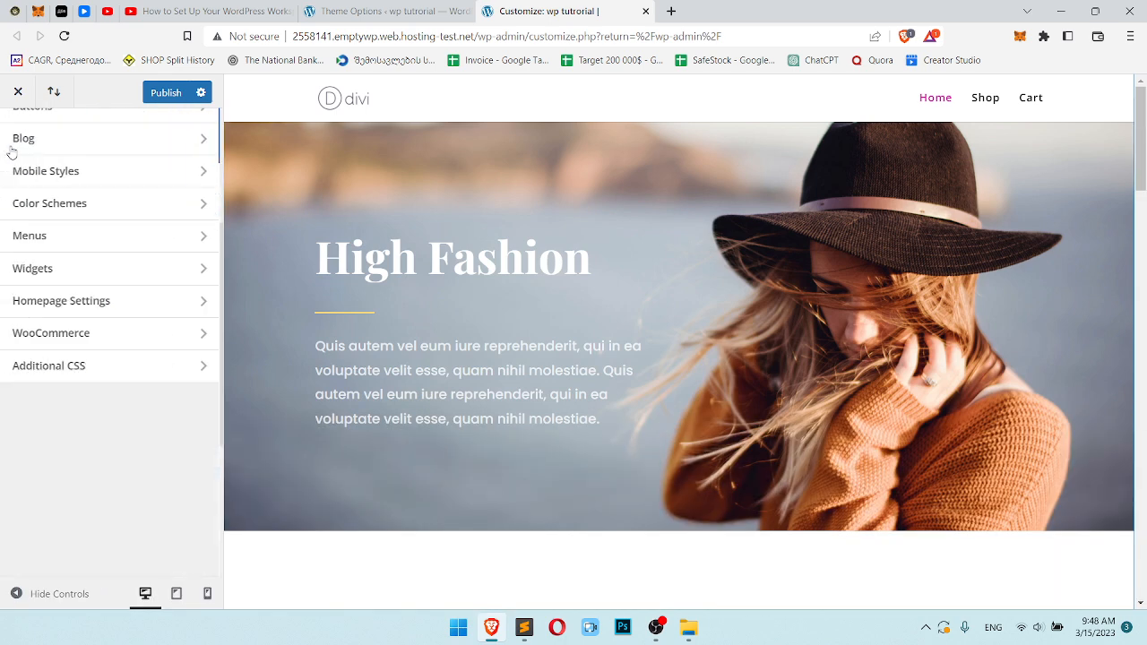
Check the page preview from the header down to the footer and open the Footer settings
scroll(158, 206, "up", 3)
mouse_move(1141, 108)
left_mouse_down()
mouse_move(1142, 133)
mouse_move(1145, 94)
left_mouse_up()
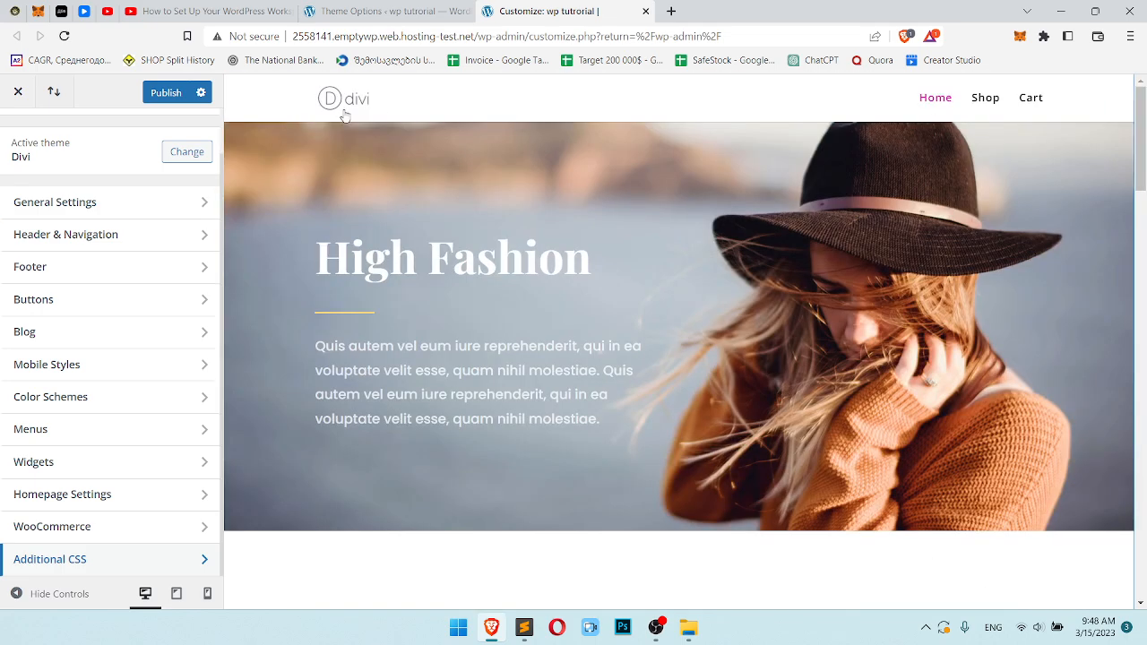
left_click_drag(1142, 176, 1143, 376)
left_click_drag(1146, 425, 1145, 591)
scroll(484, 381, "up", 2)
scroll(436, 361, "down", 2)
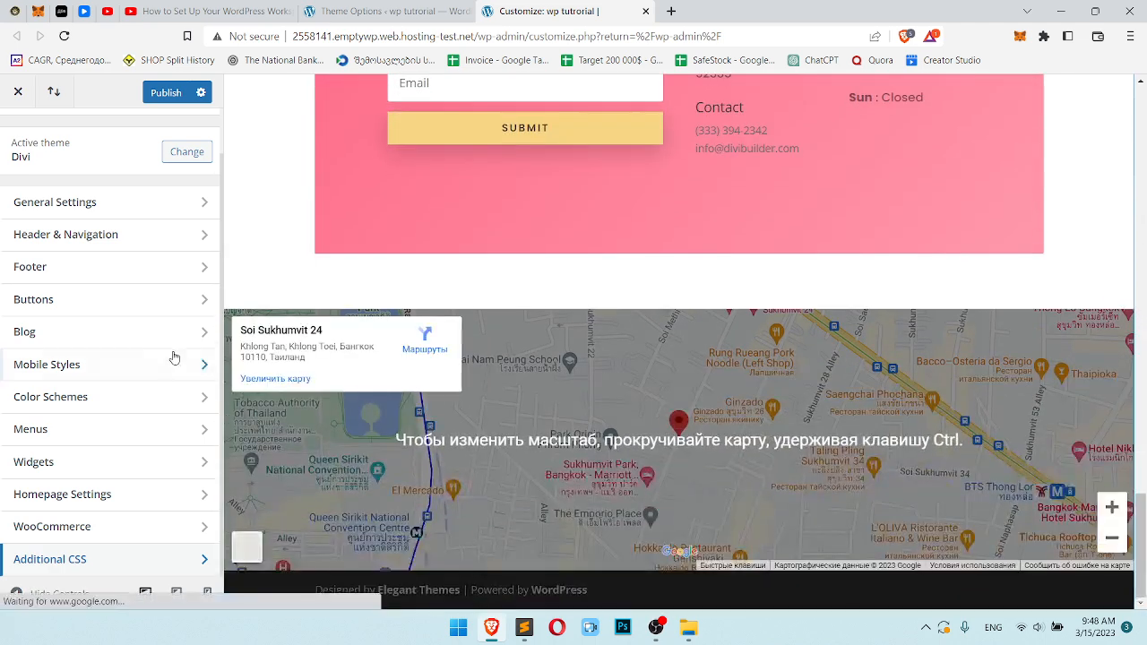
left_click(141, 267)
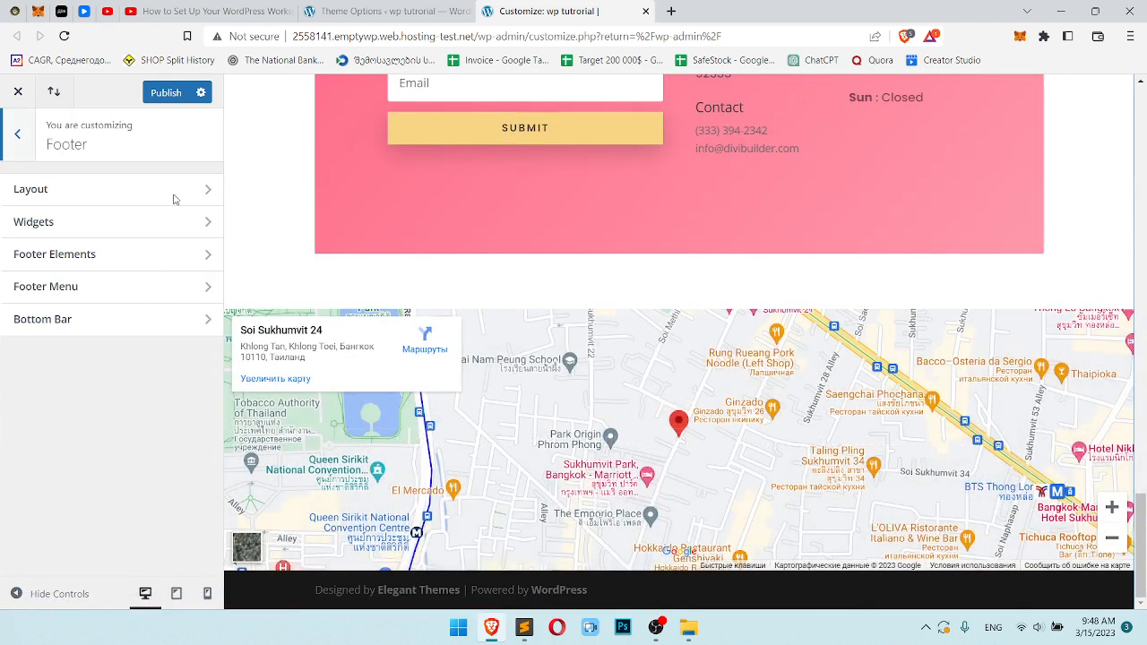
Review the footer's Layout and Widgets options, and return to the Footer settings
left_click(199, 196)
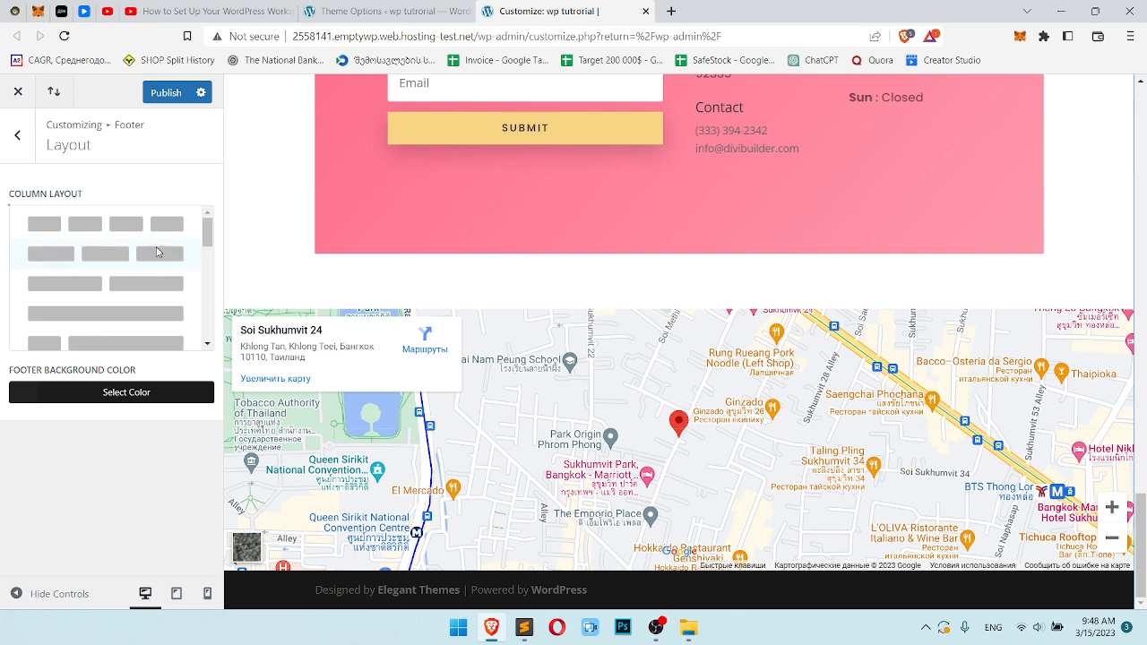
left_click(18, 134)
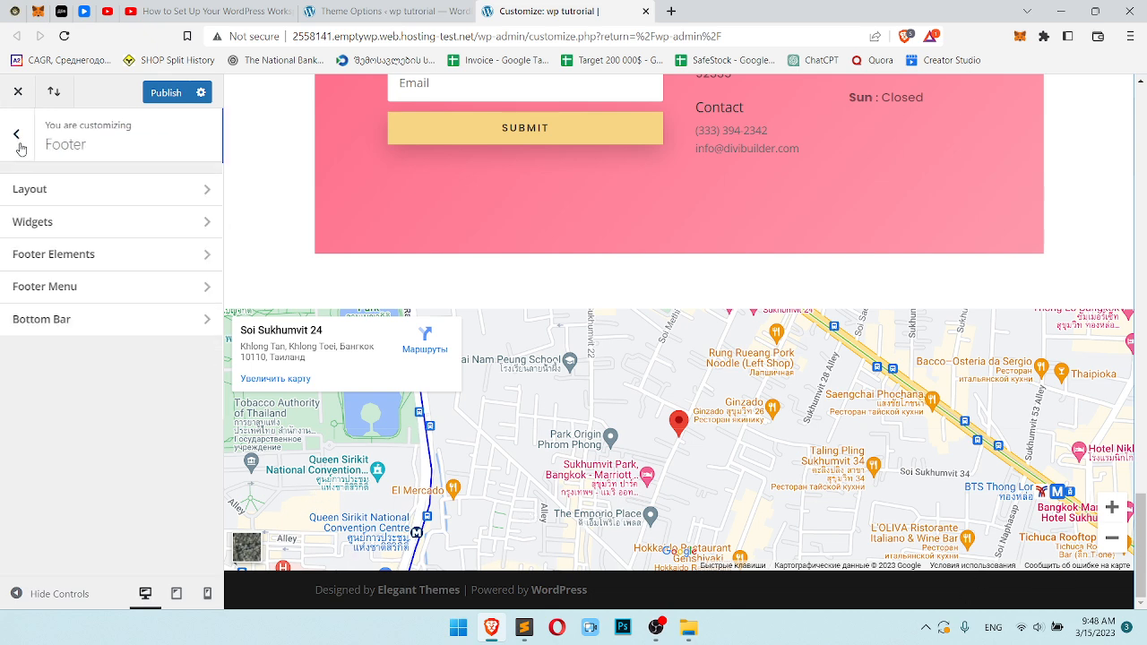
left_click(113, 231)
scroll(54, 168, "down", 3)
scroll(70, 188, "up", 3)
scroll(81, 359, "down", 3)
scroll(97, 517, "up", 3)
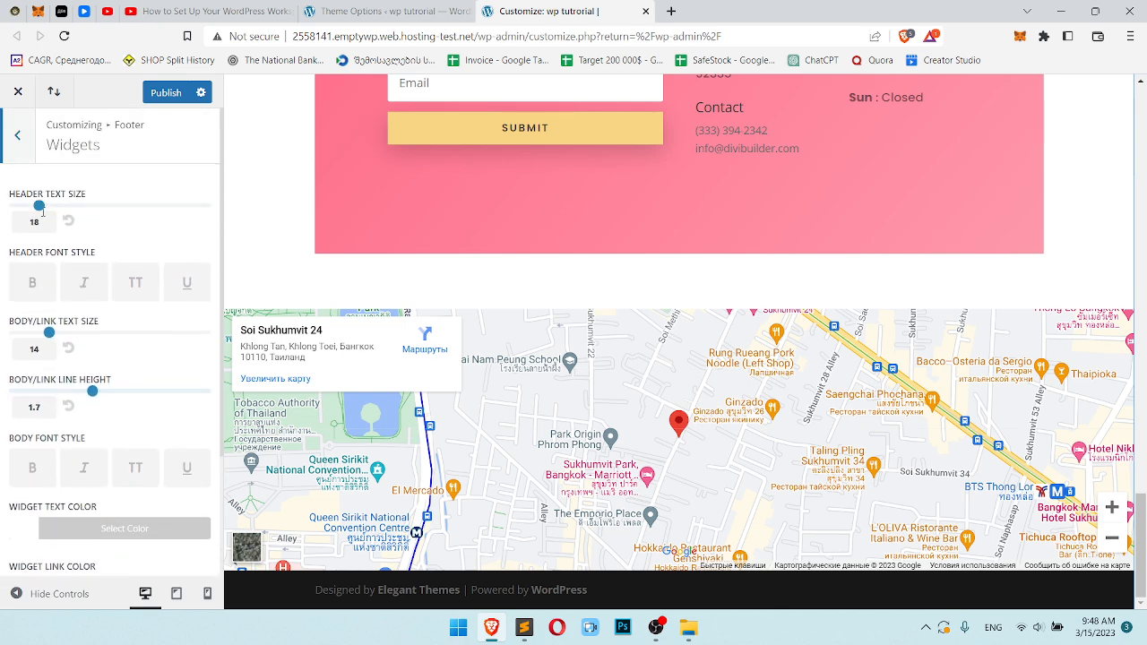
left_click(33, 146)
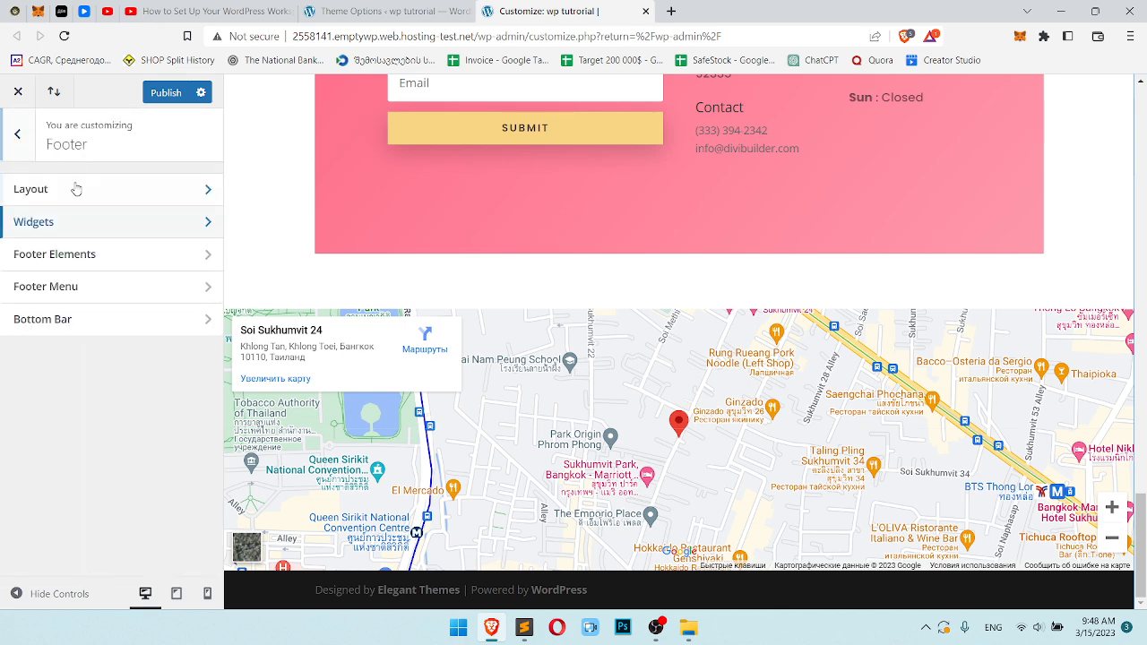
Review the Footer Elements and Footer Menu options, and return to the Footer settings
left_click(150, 263)
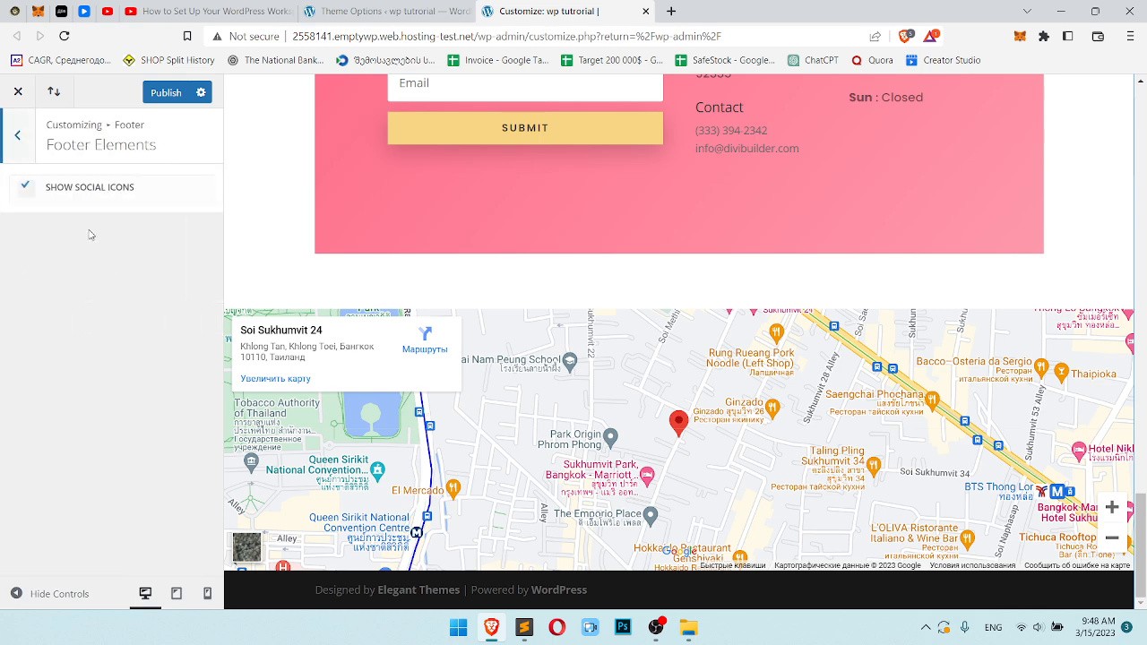
scroll(517, 334, "down", 2)
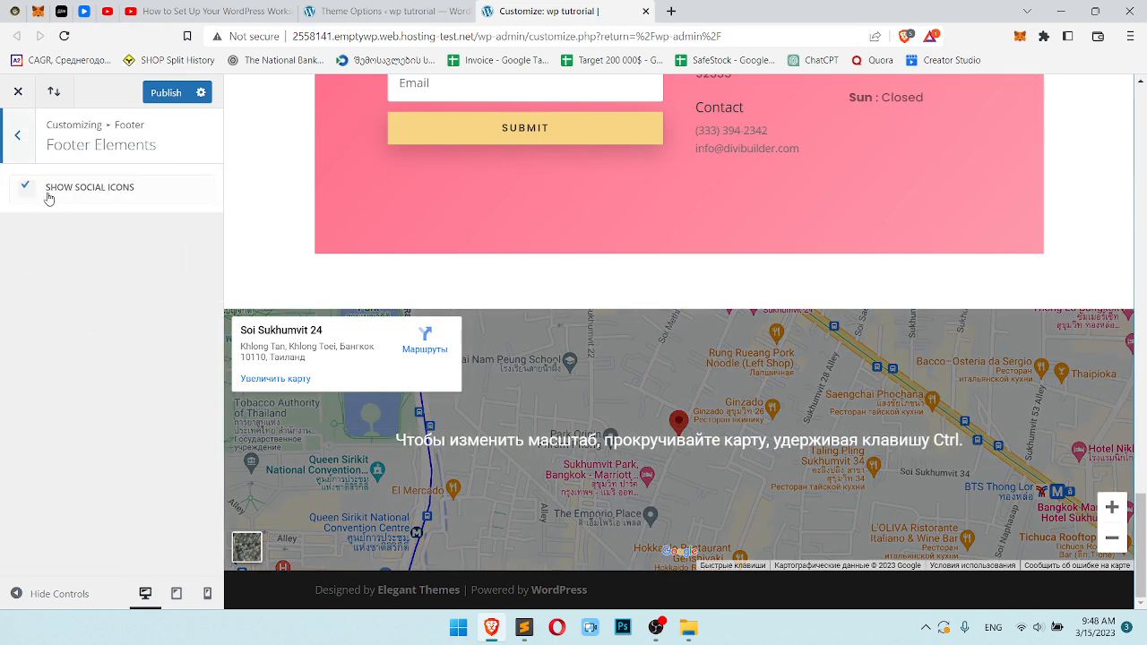
left_click(386, 10)
left_click(519, 9)
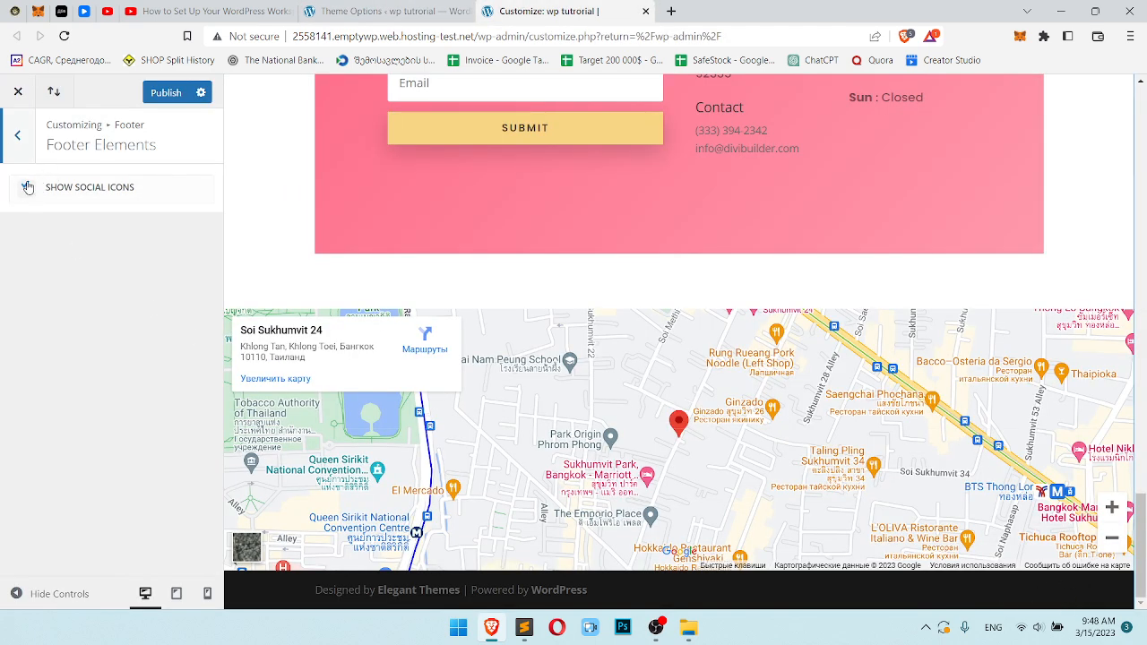
left_click(22, 144)
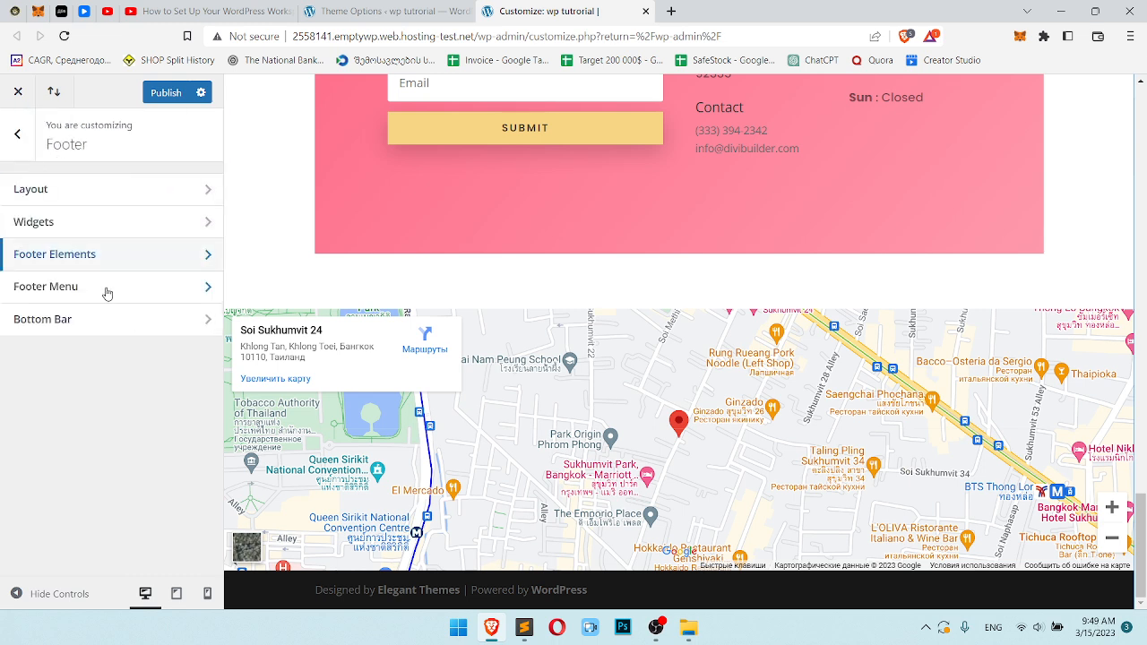
left_click(104, 288)
left_click(27, 152)
Change the footer Bottom Bar's background color to a semi-transparent purple
left_click(132, 325)
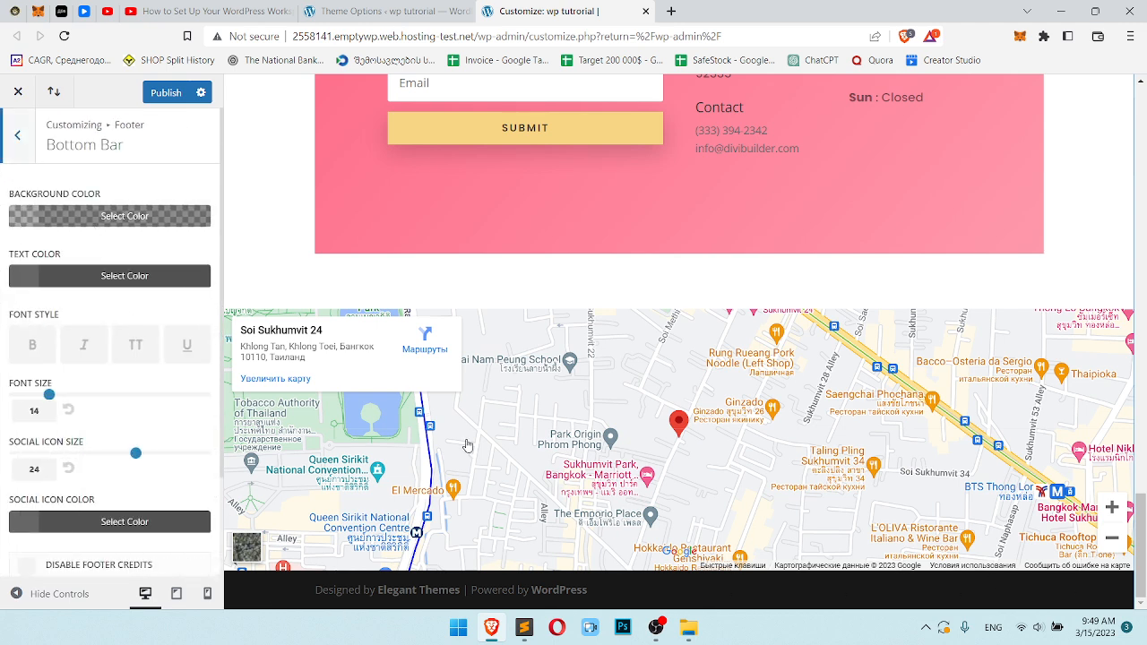
left_click(120, 222)
left_click_drag(84, 360, 116, 297)
left_click_drag(169, 385, 167, 311)
left_click(175, 184)
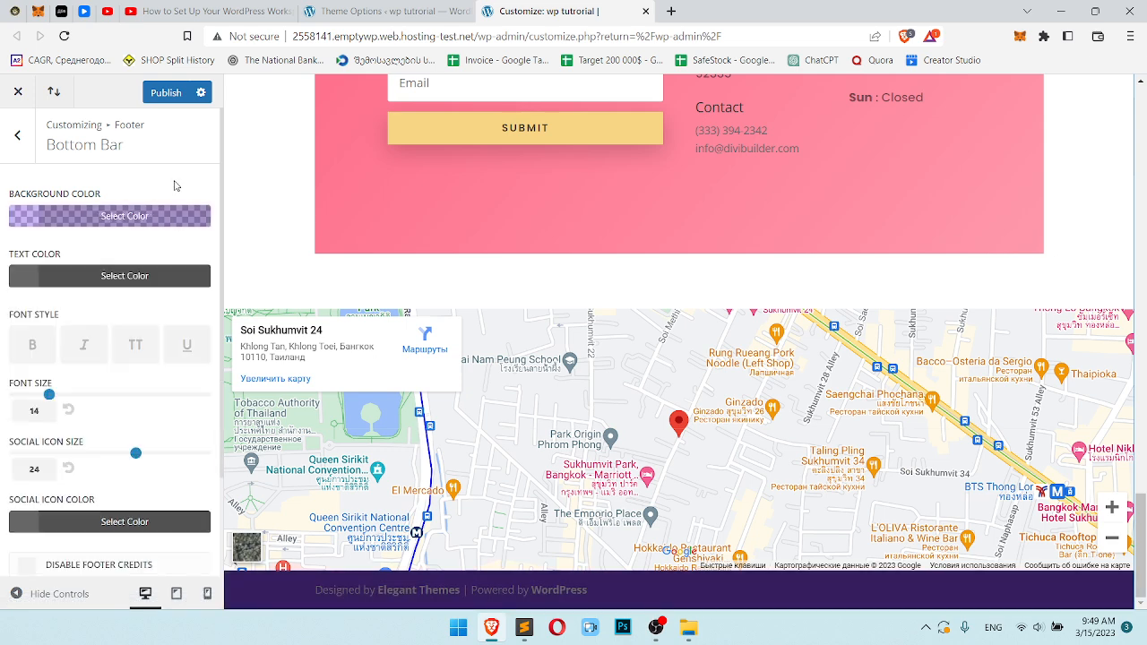
Set the Bottom Bar's footer credits to "copyright!" and publish the Customizer changes
scroll(131, 344, "down", 1)
scroll(132, 344, "down", 1)
left_click(100, 402)
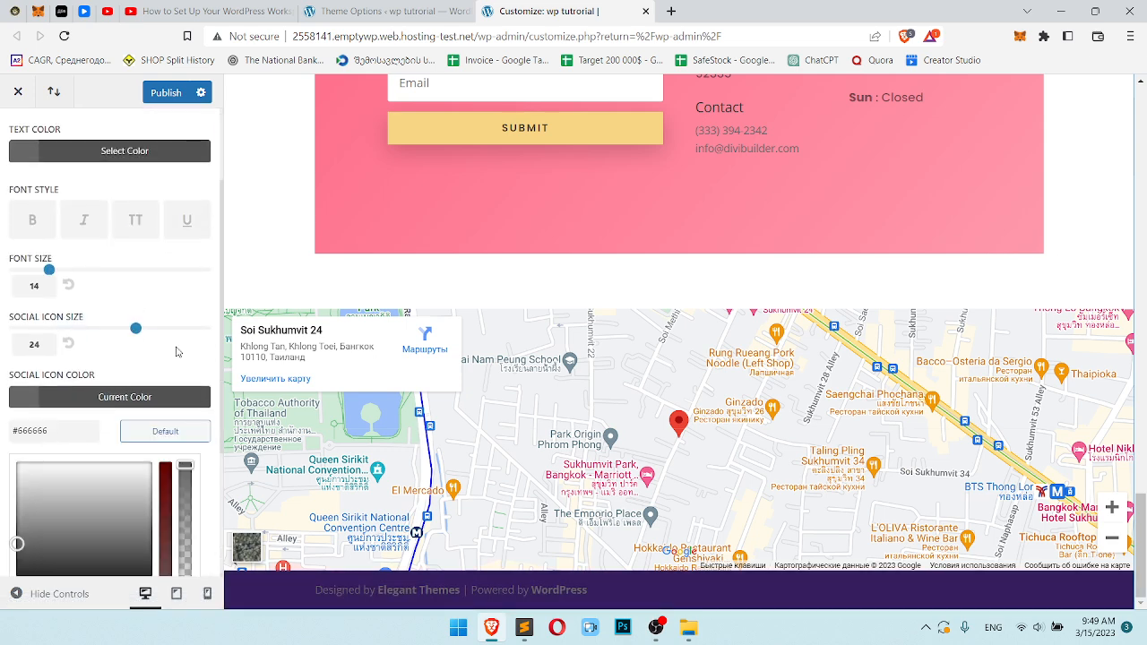
left_click(177, 352)
left_click(113, 521)
type("copyright!")
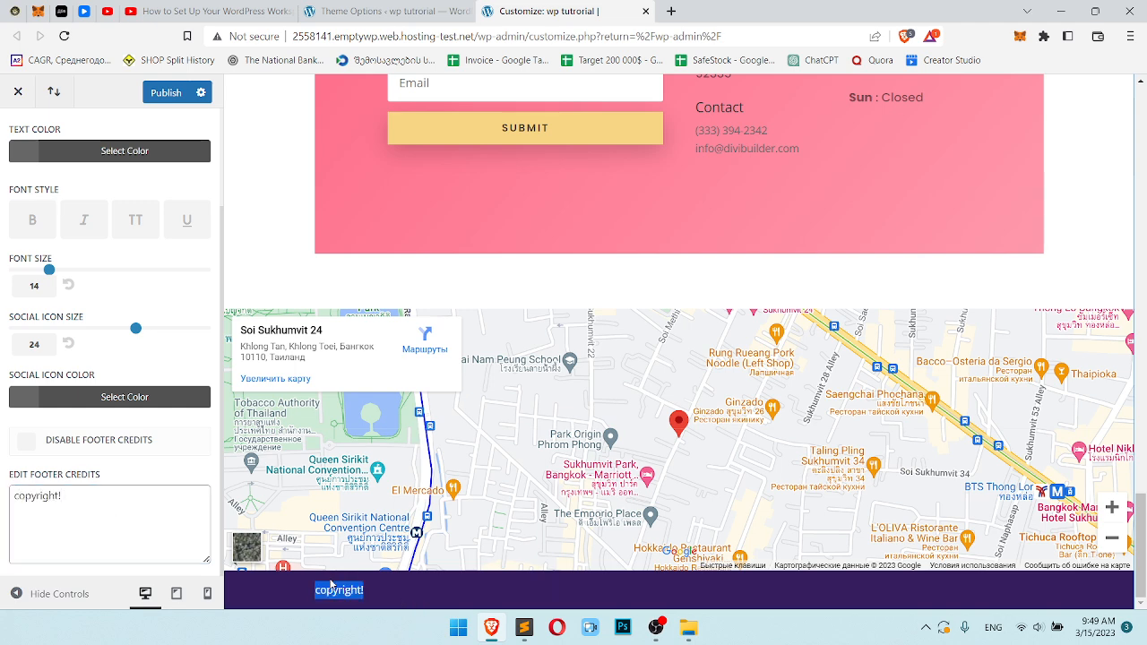
left_click(164, 95)
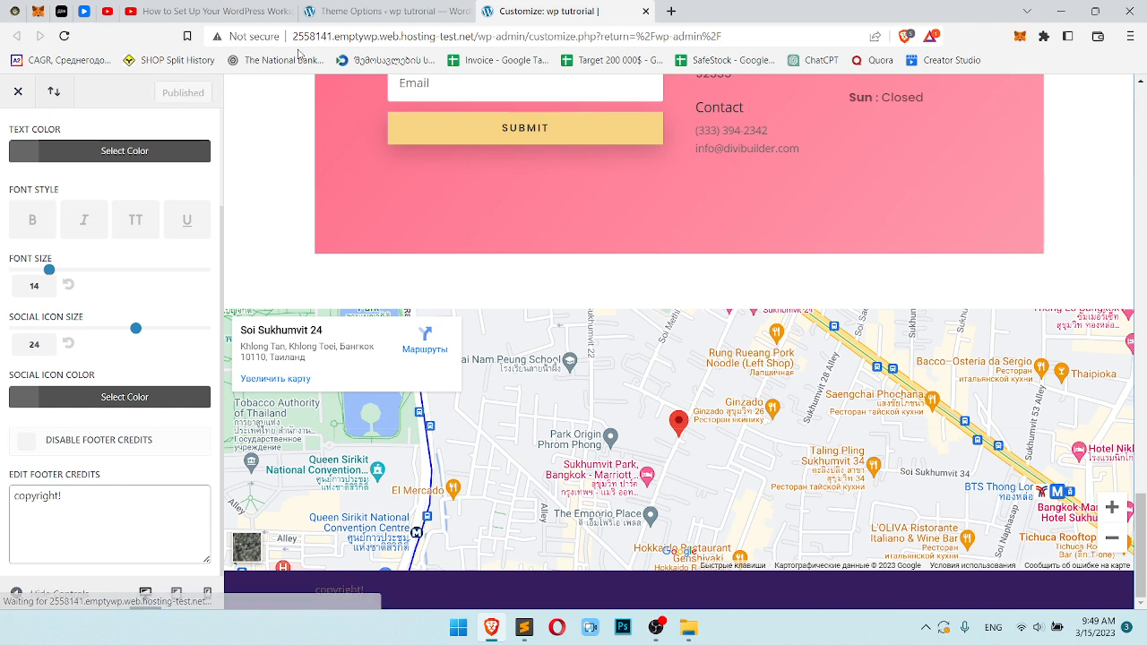
Open the Appearance Widgets page in a new tab from the WordPress dashboard and dismiss its welcome dialog
left_click(376, 10)
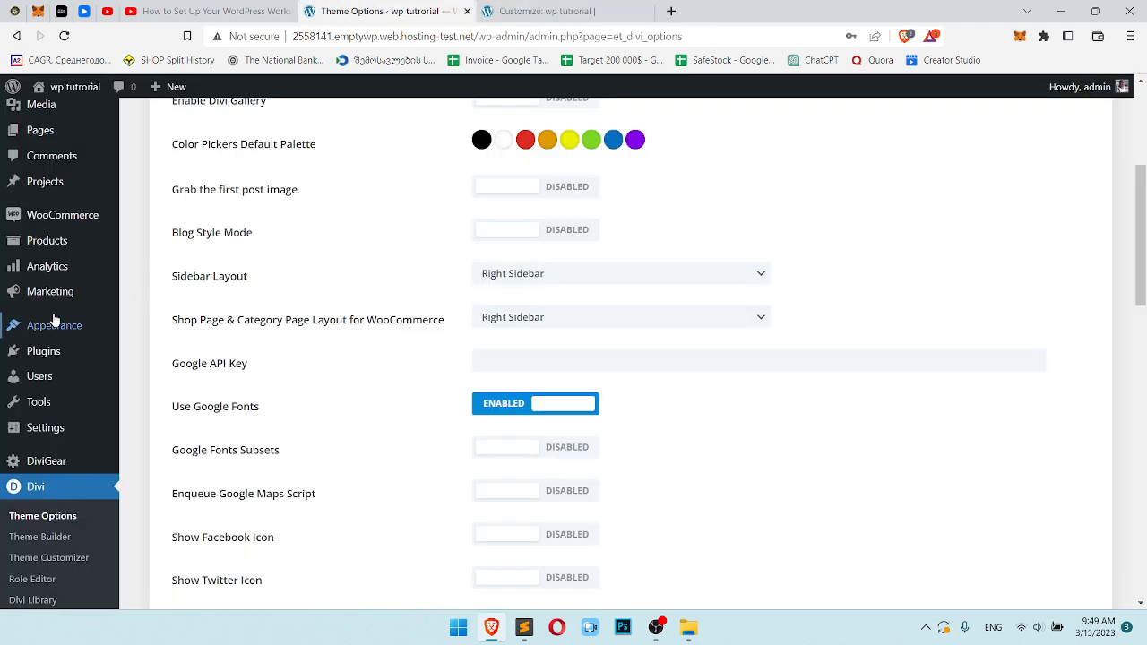
mouse_move(54, 325)
middle_click(150, 369)
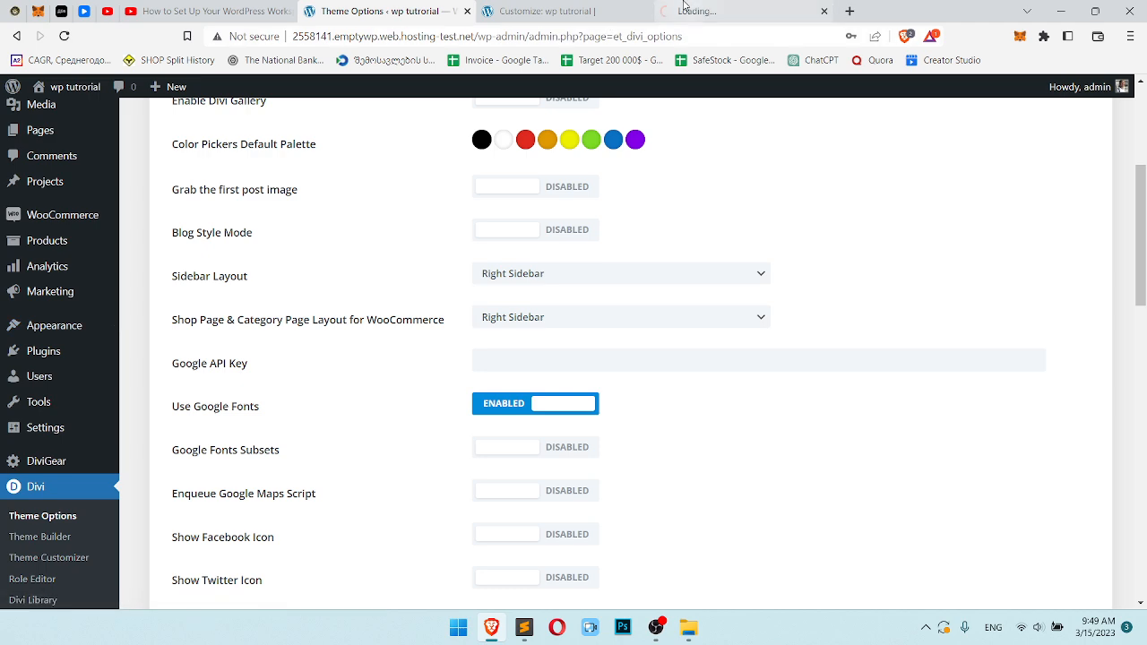
left_click(735, 11)
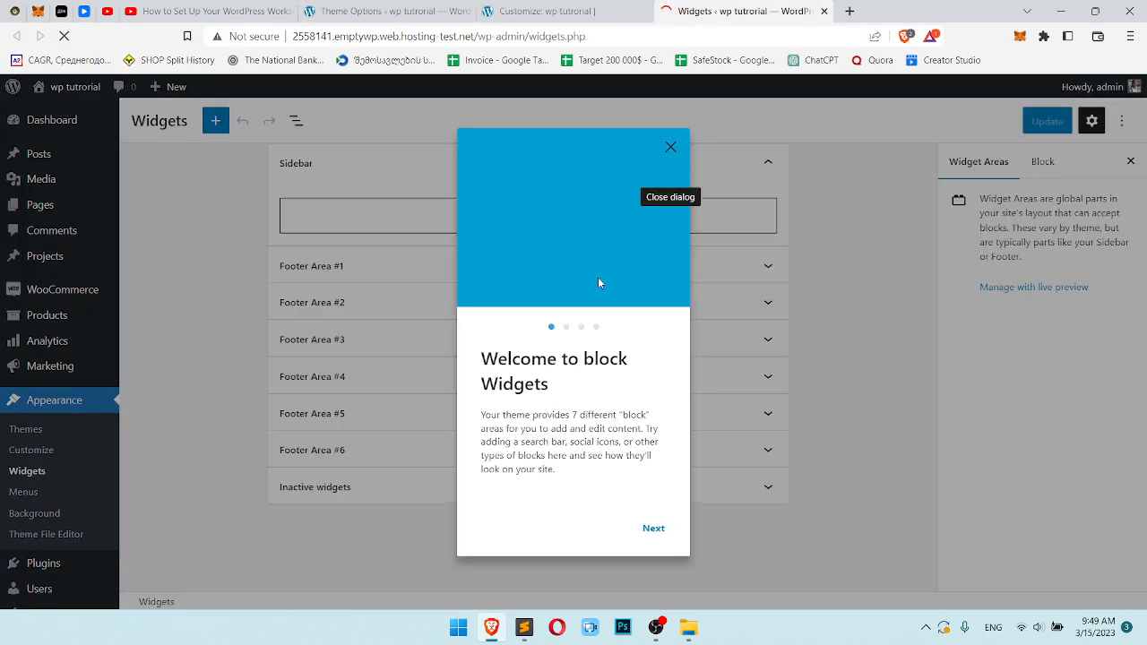
left_click(671, 146)
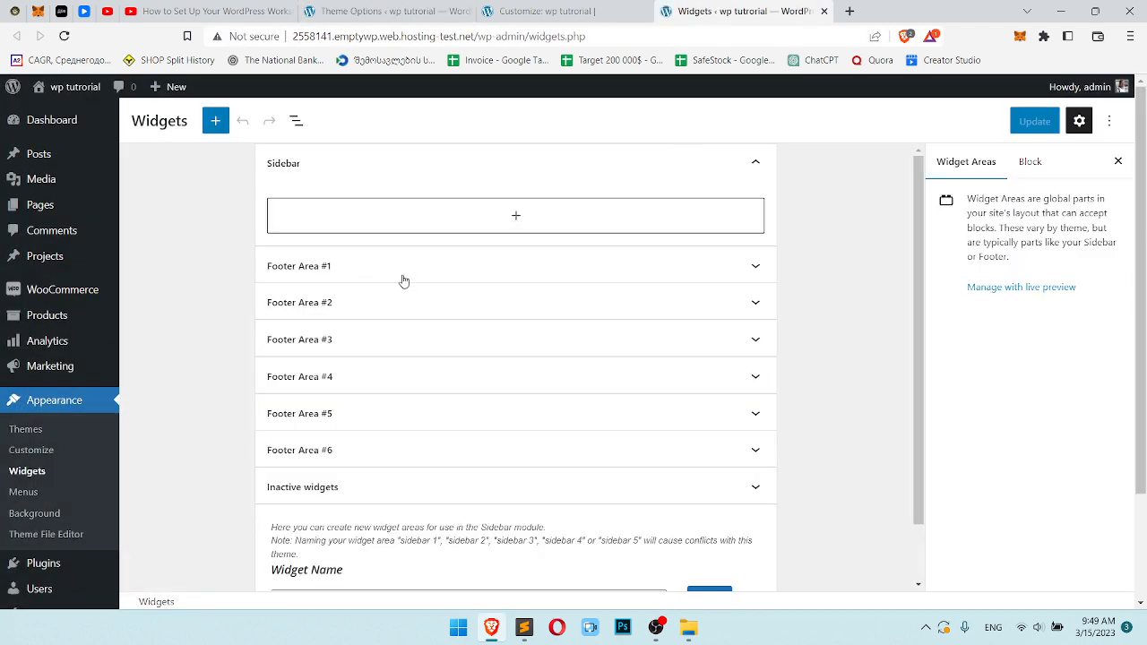
Add a Paragraph block reading "text" to Footer Area #1
left_click(748, 266)
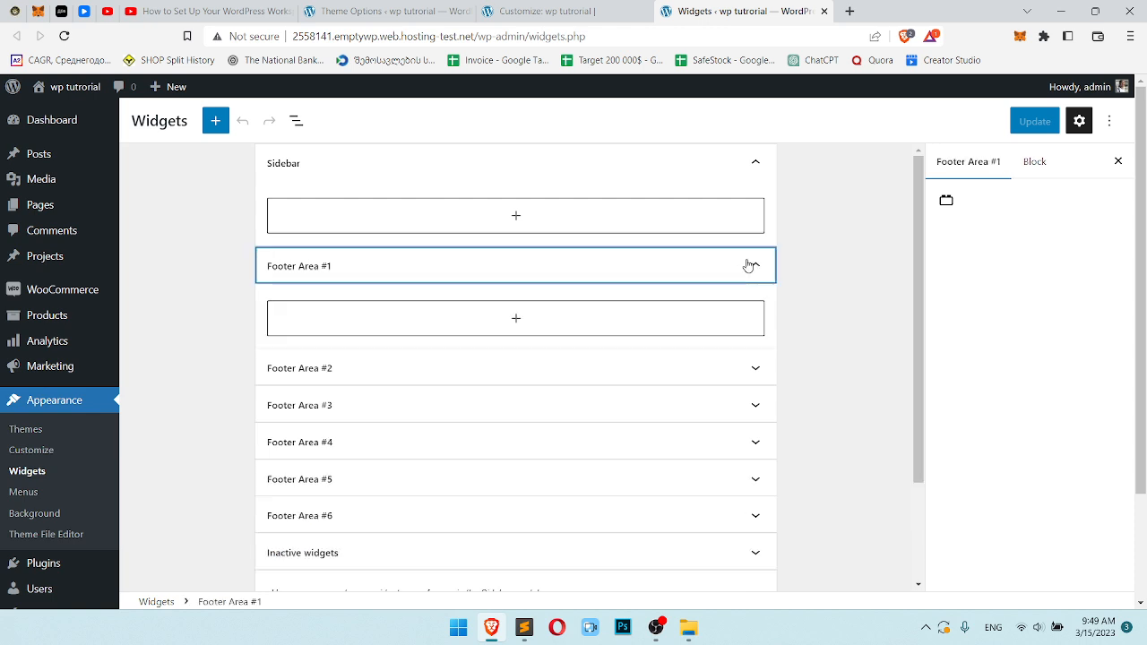
left_click(508, 332)
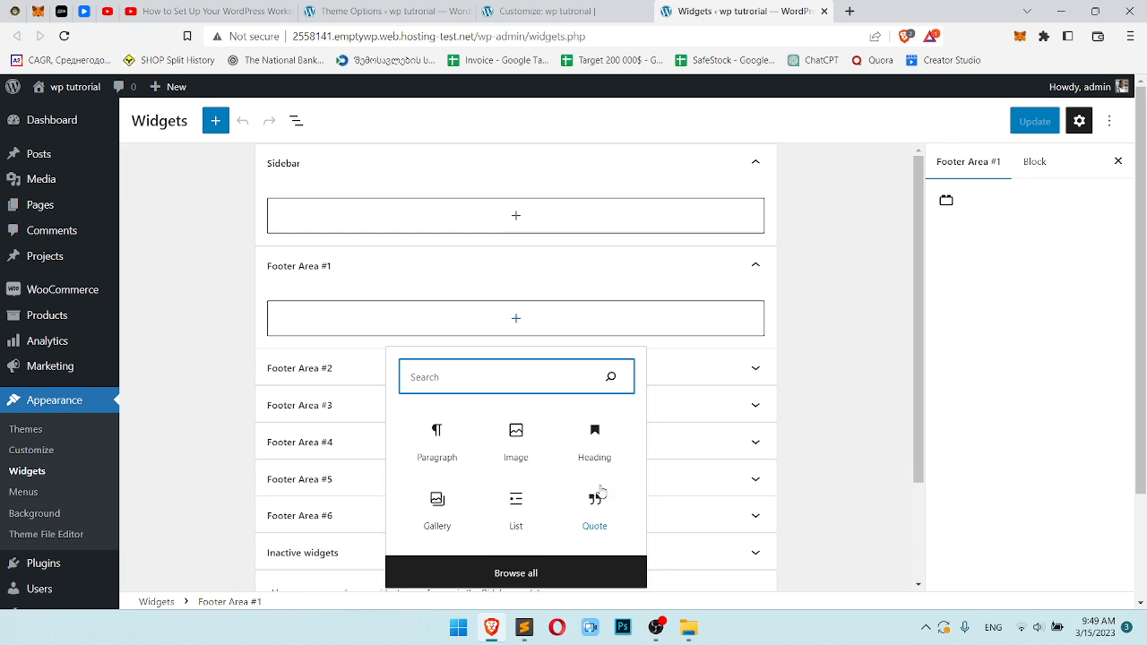
left_click(435, 441)
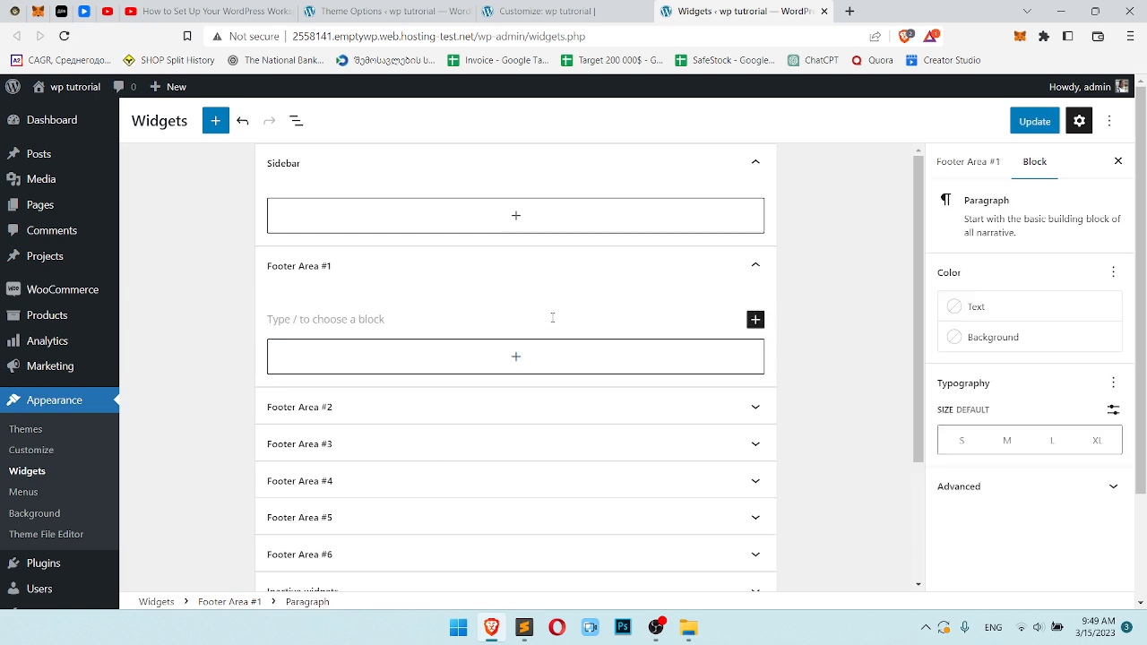
type("text")
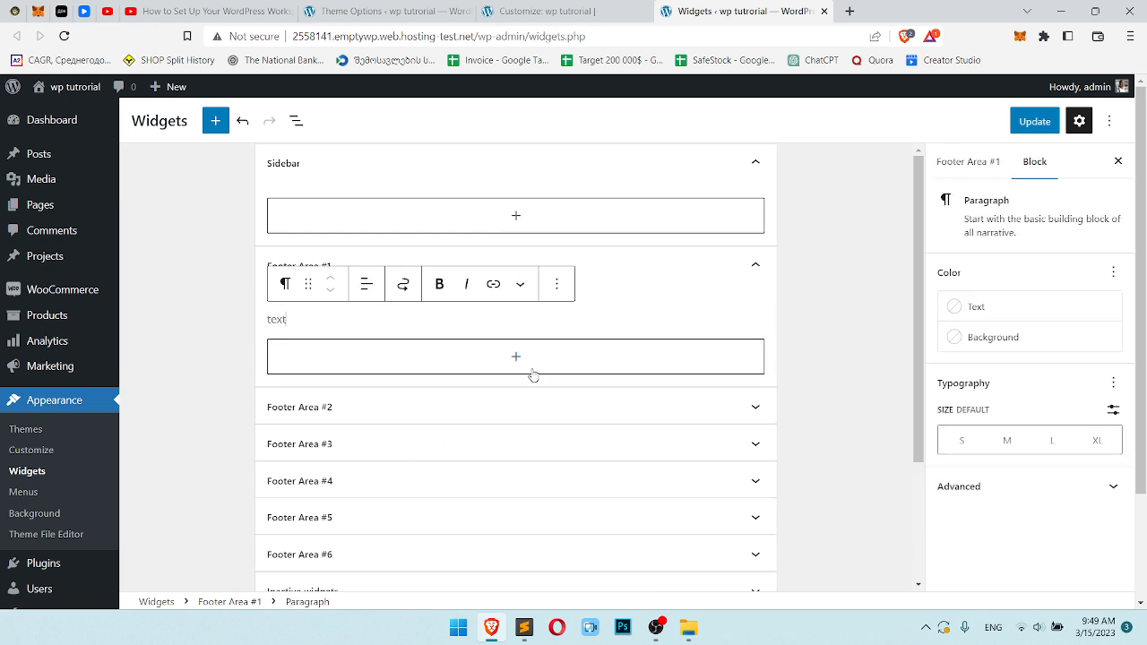
Add an Image block to Footer Area #2 with the uploaded picture_of_the_day_tibetan_fox_2_703 file, and update the widgets
left_click(532, 408)
left_click(512, 460)
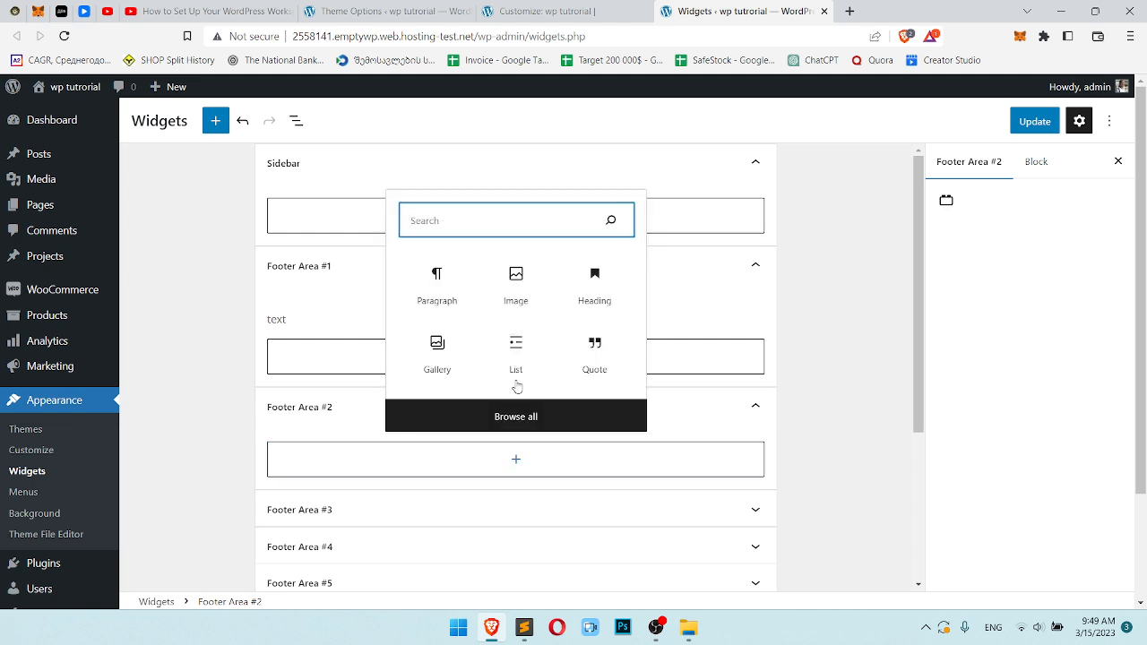
left_click(522, 293)
left_click(299, 286)
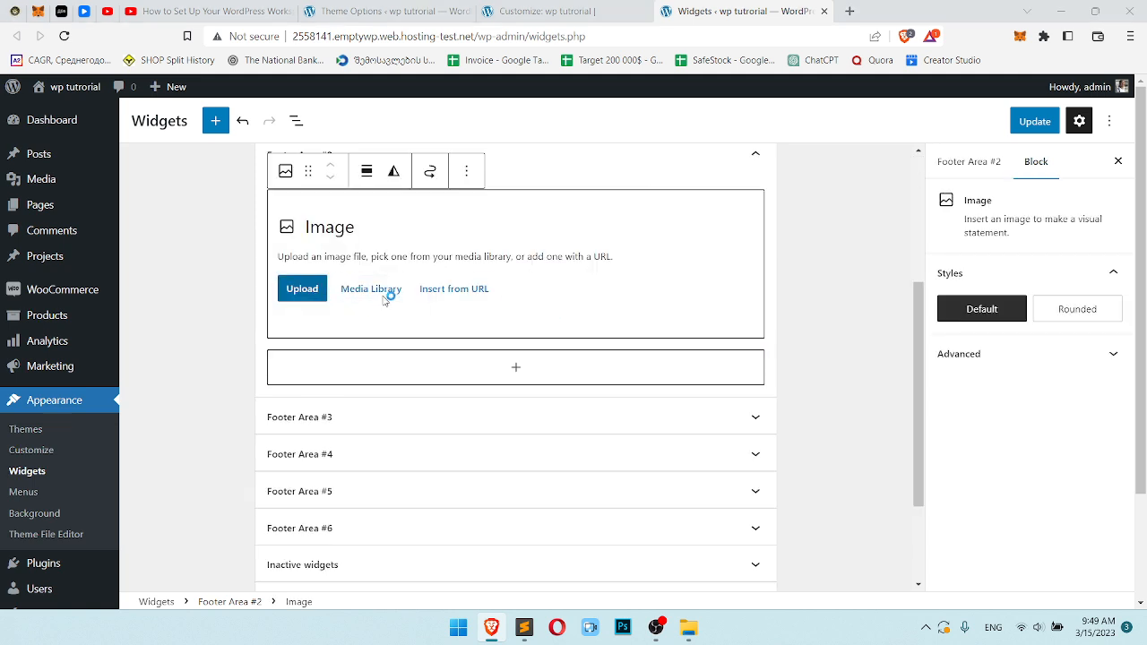
left_click(235, 161)
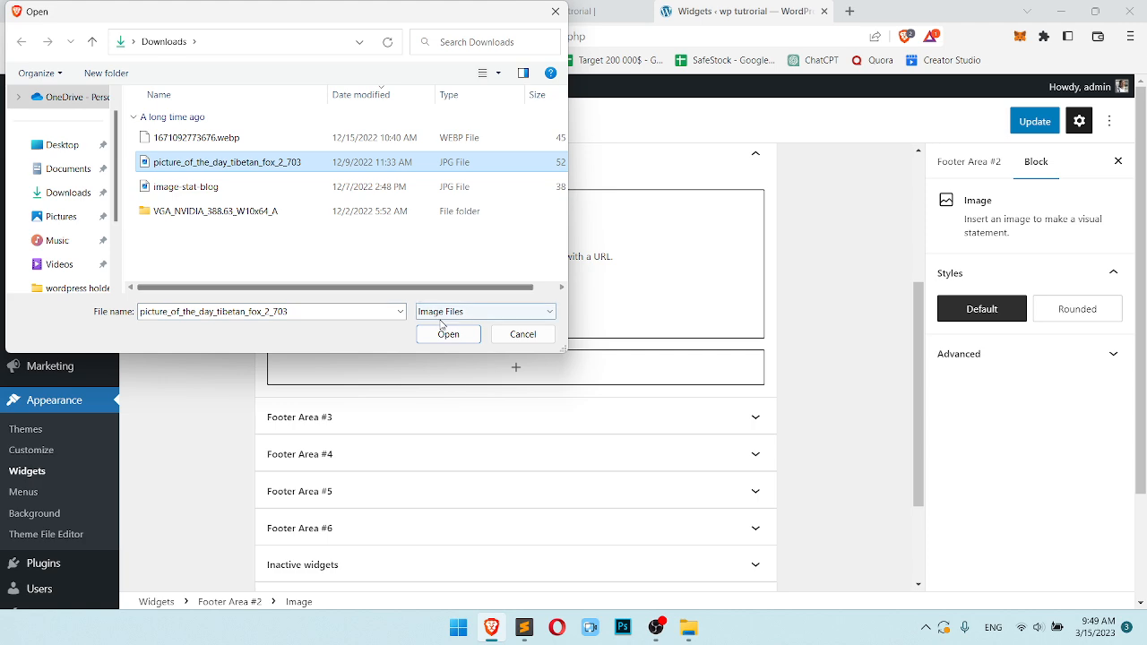
left_click(448, 333)
left_click(1017, 130)
Open the live site in a new tab and check the new widgets in its footer
left_click(573, 11)
left_click(404, 9)
left_click(694, 10)
left_click(559, 9)
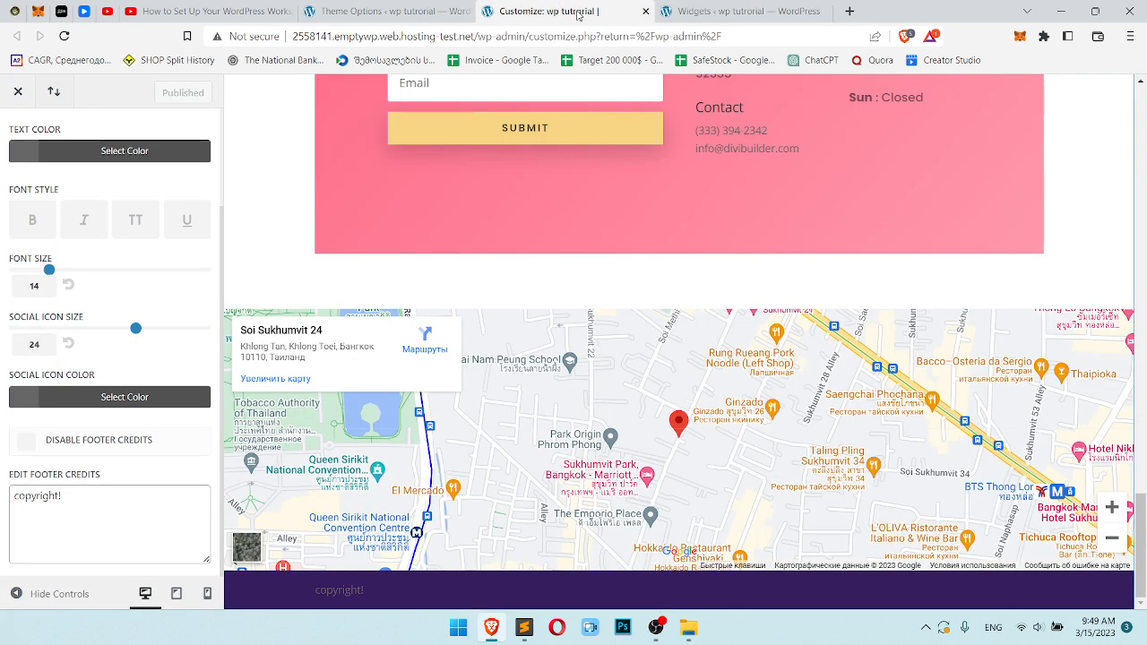
left_click(437, 6)
middle_click(63, 86)
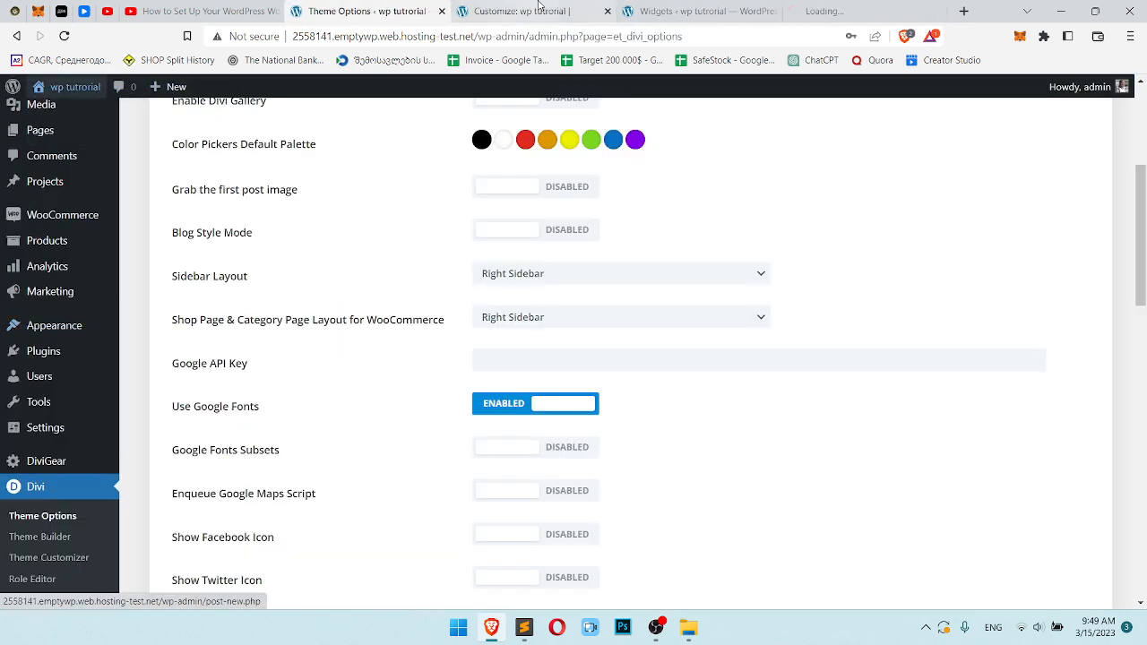
left_click_drag(803, 5, 670, 9)
left_click_drag(1140, 161, 1144, 602)
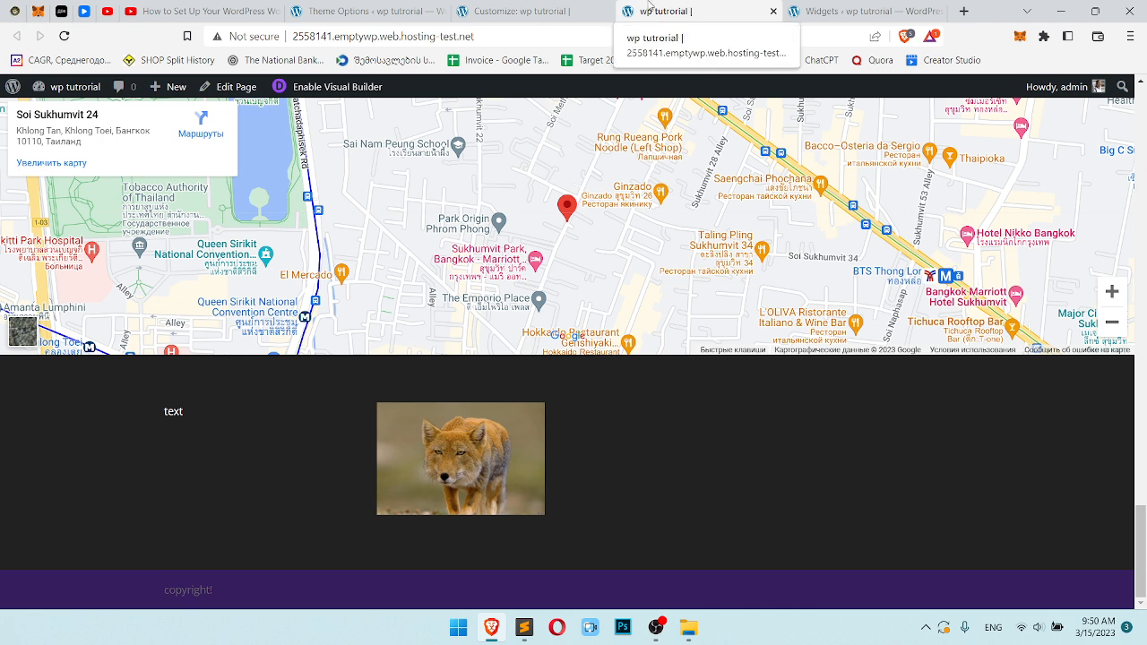
Close the Customizer tab and return to the Widgets page
left_click(524, 11)
left_click(730, 11)
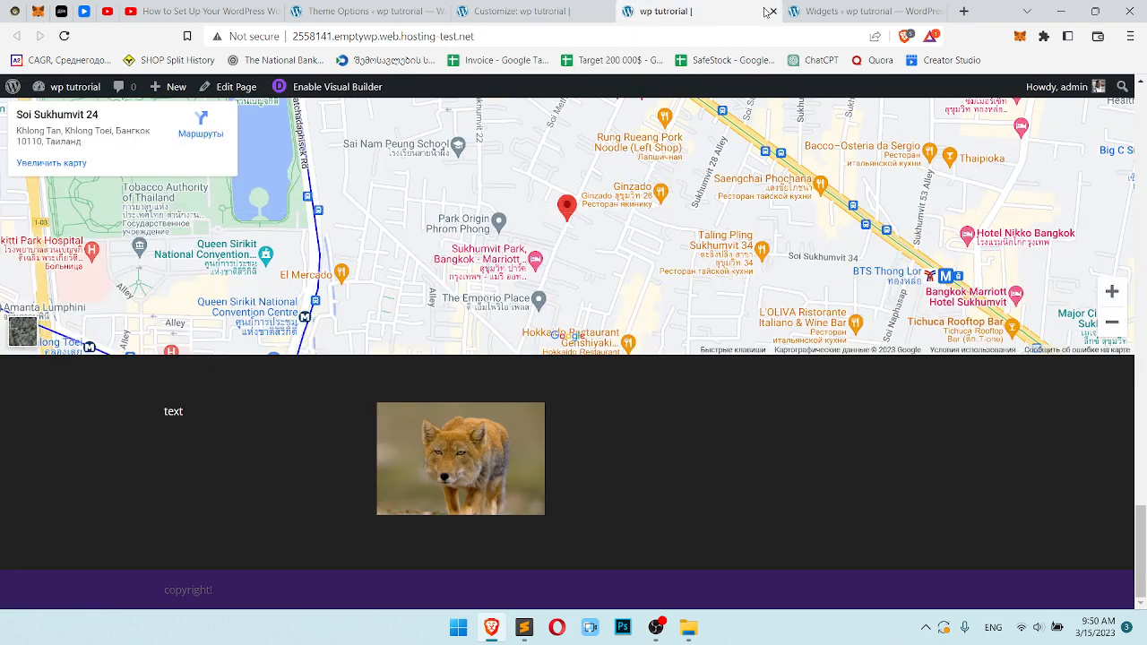
left_click(613, 16)
left_click(608, 10)
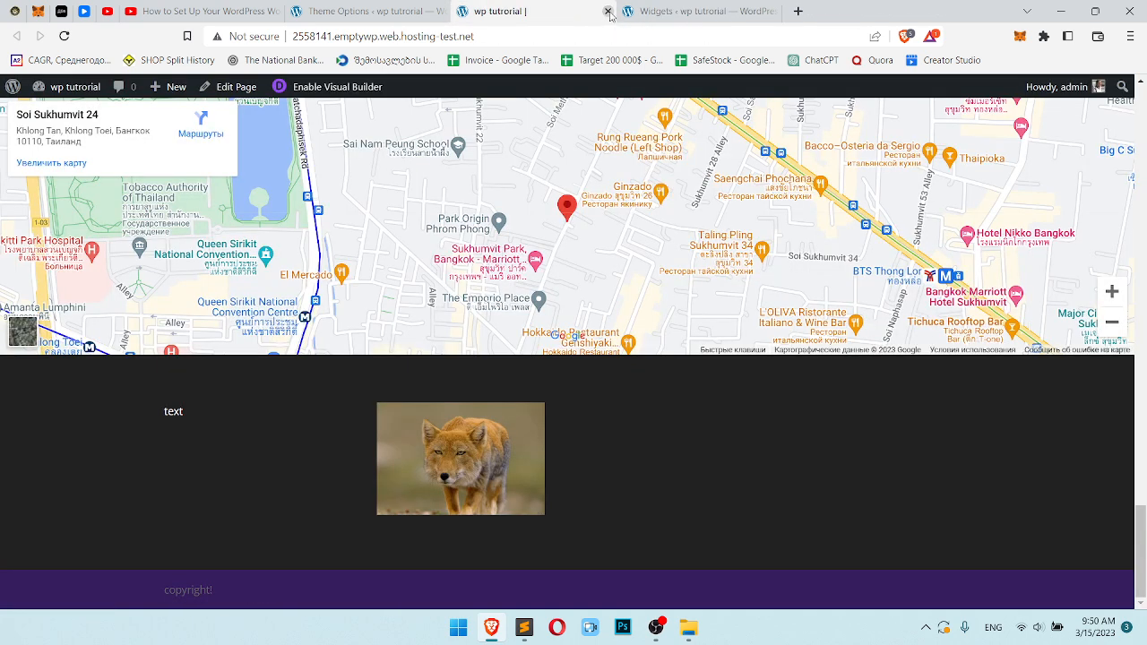
left_click(727, 9)
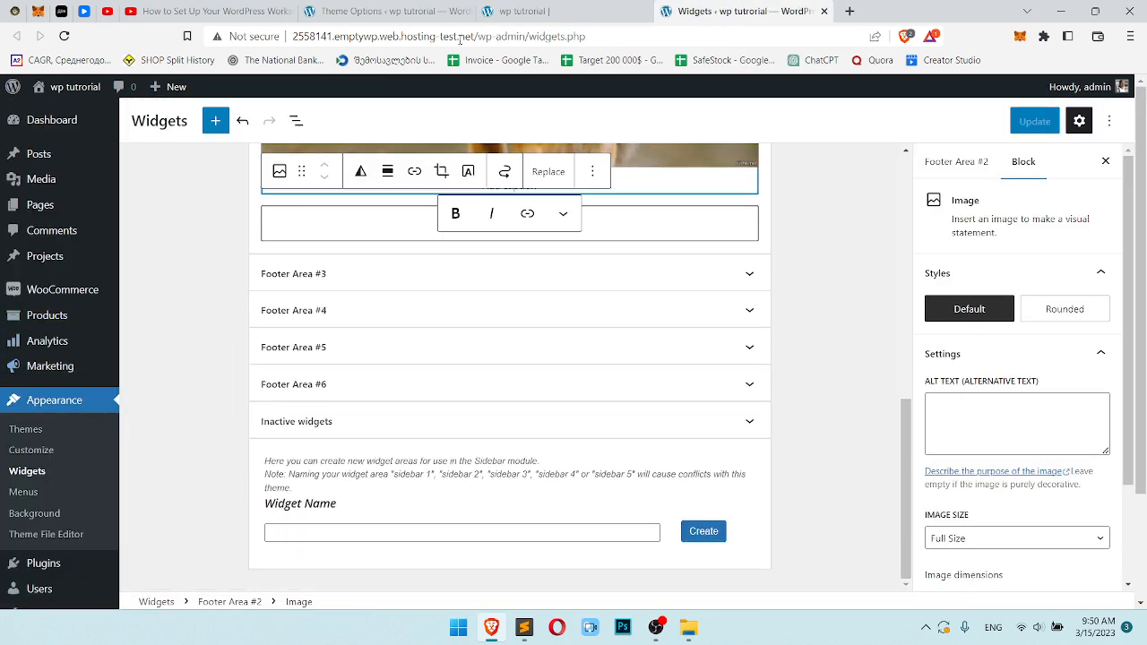
Open the Divi Theme Builder in place of the Widgets page and close the Theme Options tab
left_click(386, 11)
left_click(727, 9)
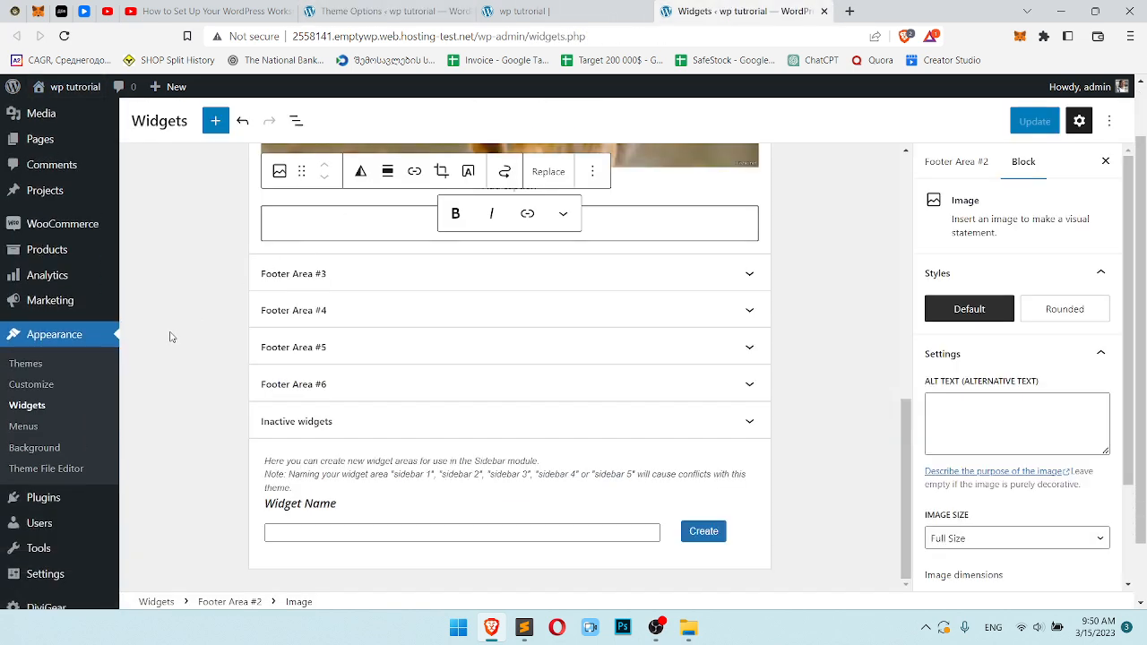
mouse_move(36, 563)
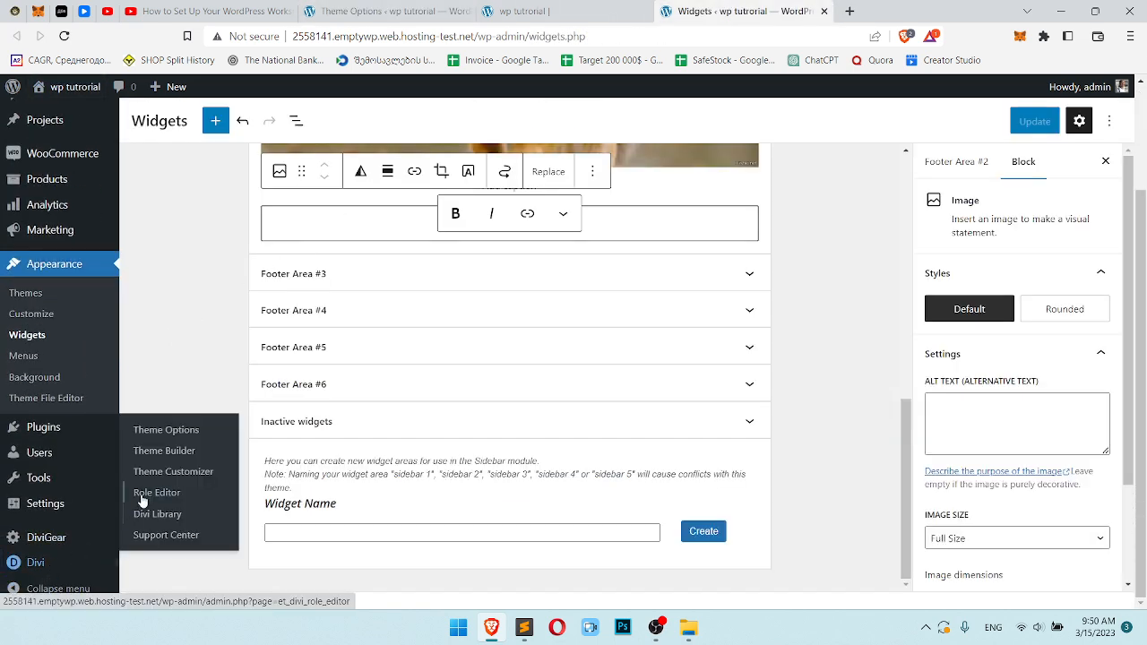
left_click(168, 457)
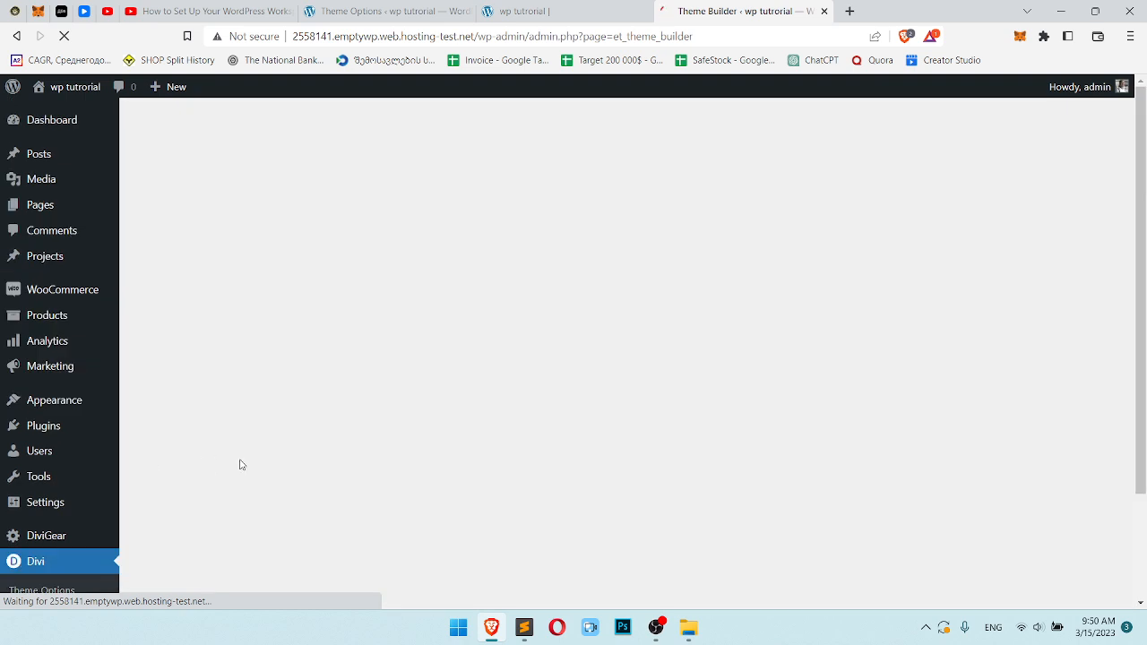
left_click(634, 9)
left_click(451, 8)
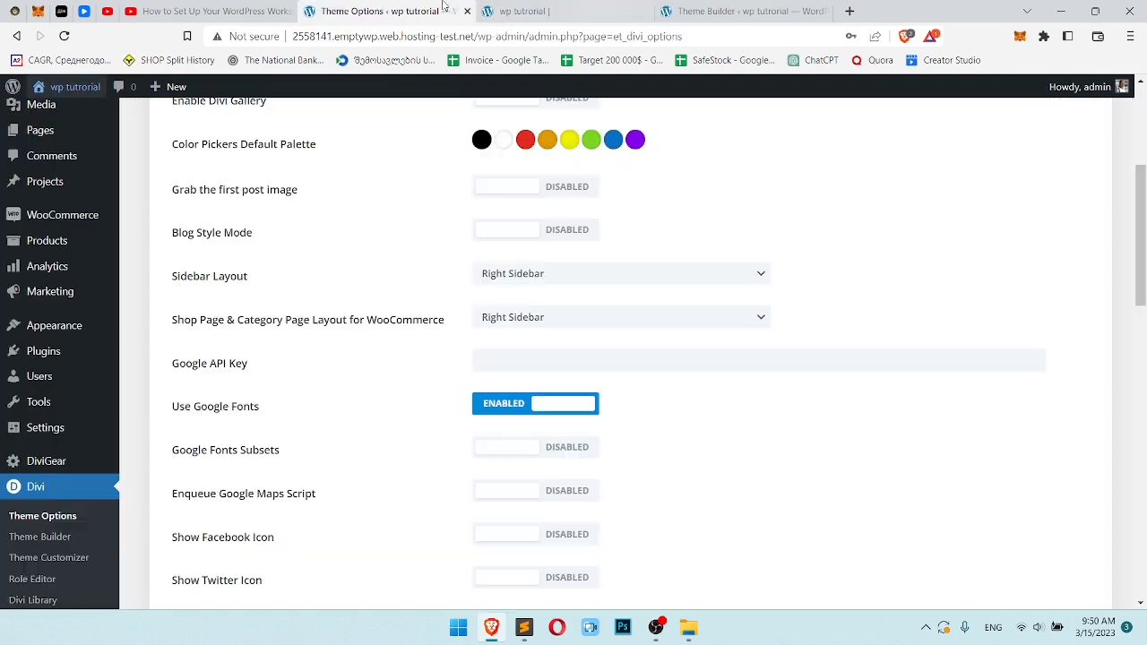
left_click(467, 11)
left_click(556, 7)
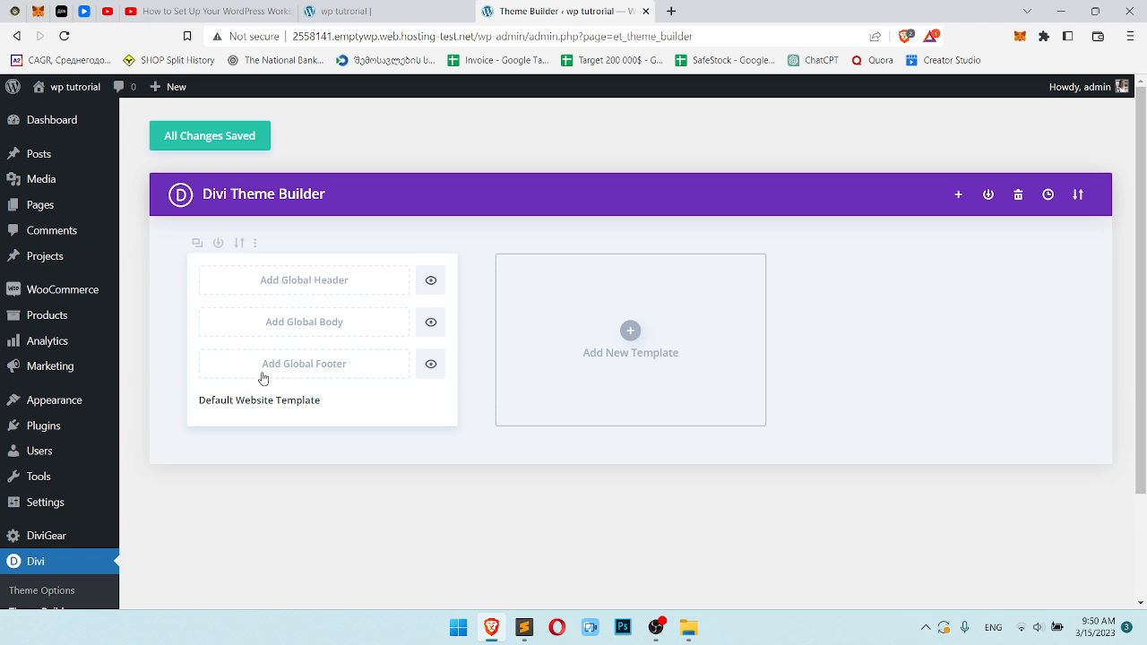
Start building a global header for the default website template and insert a single-column row
left_click(321, 282)
left_click(307, 295)
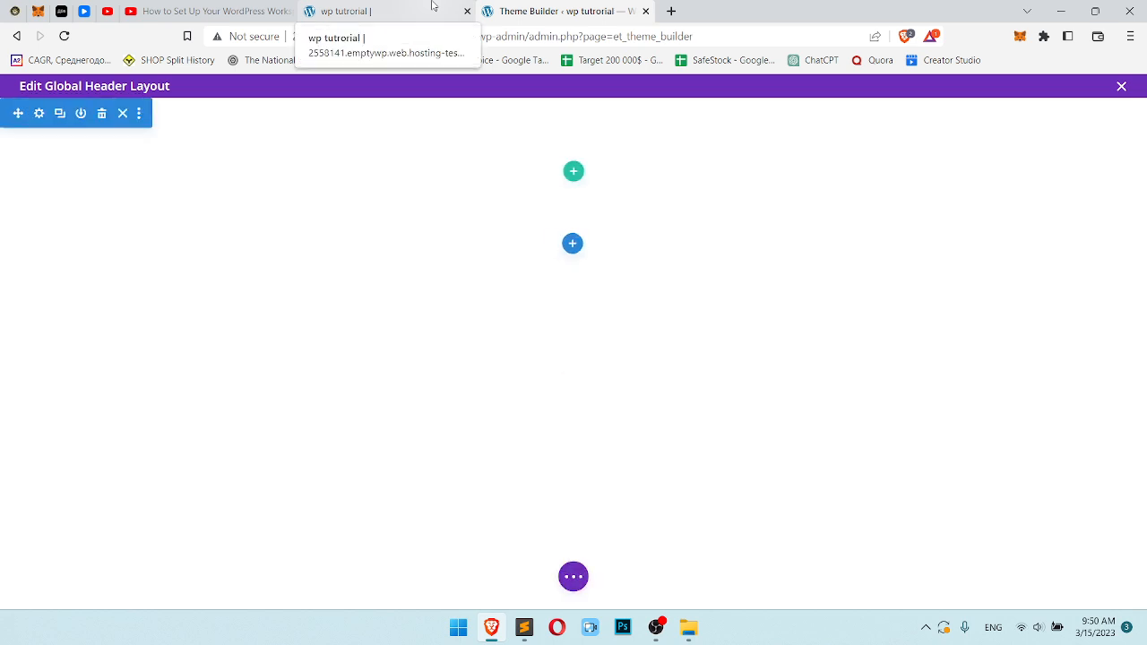
left_click(575, 171)
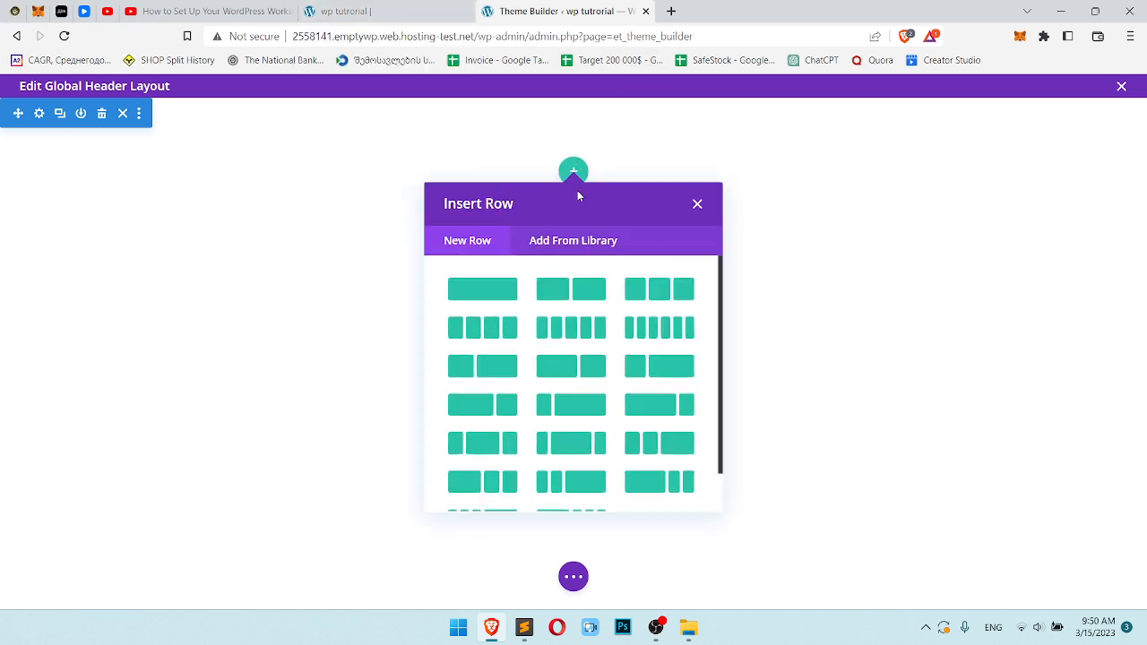
left_click(503, 288)
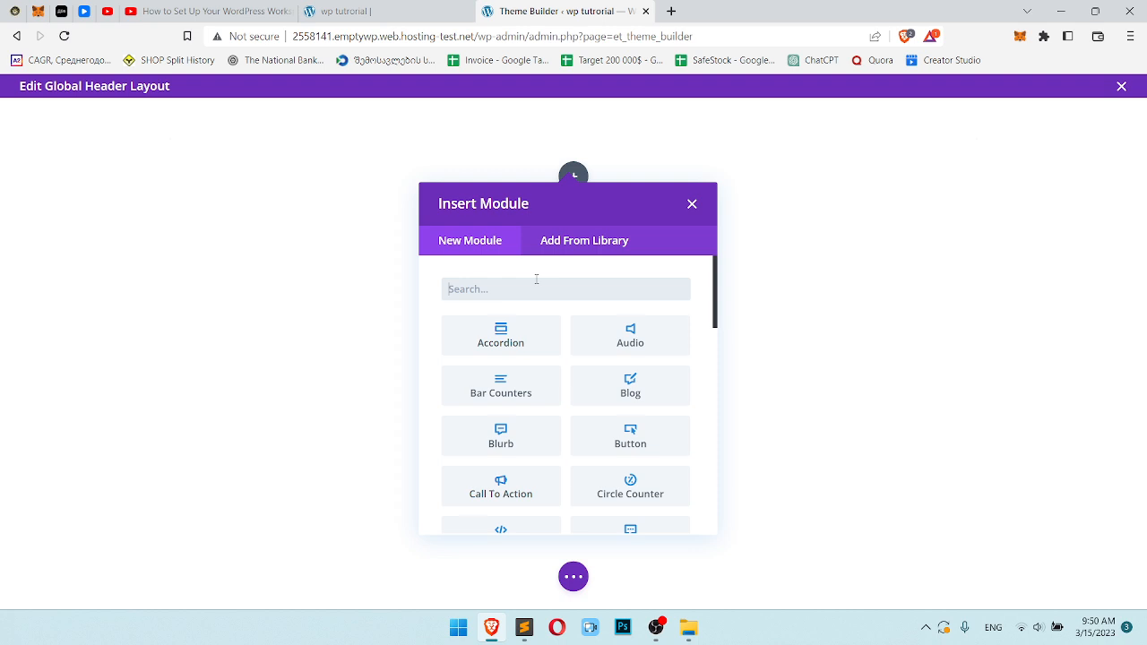
Find the Menu module and add it to the header row
type("header")
key("ctrl+a")
type("nav")
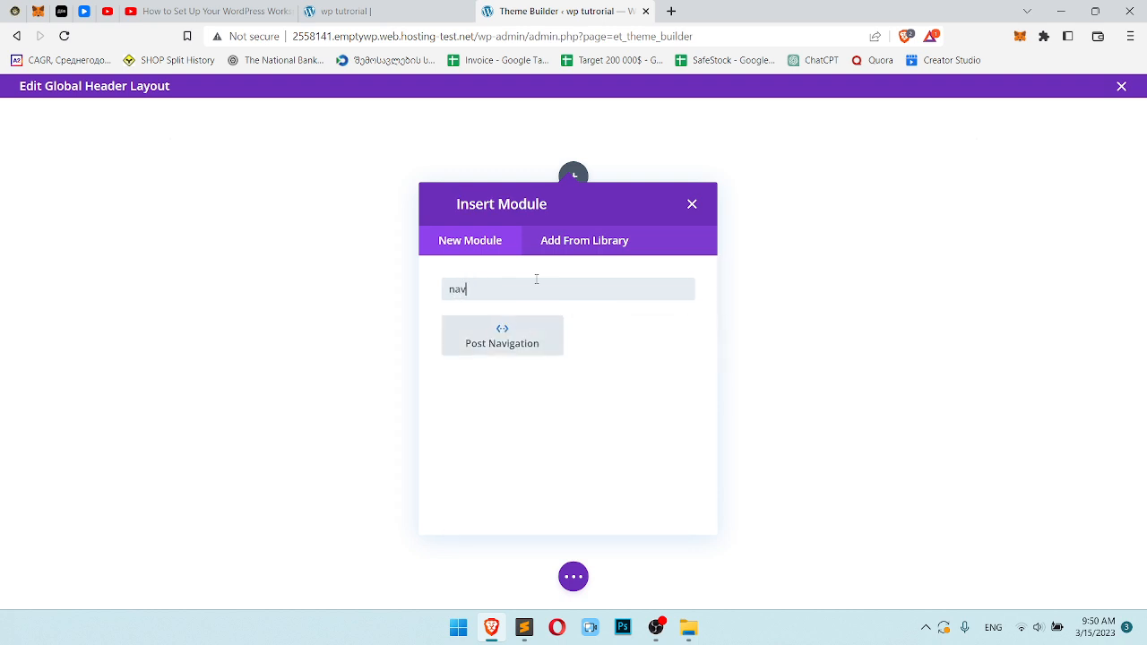
type("menu")
left_click(530, 341)
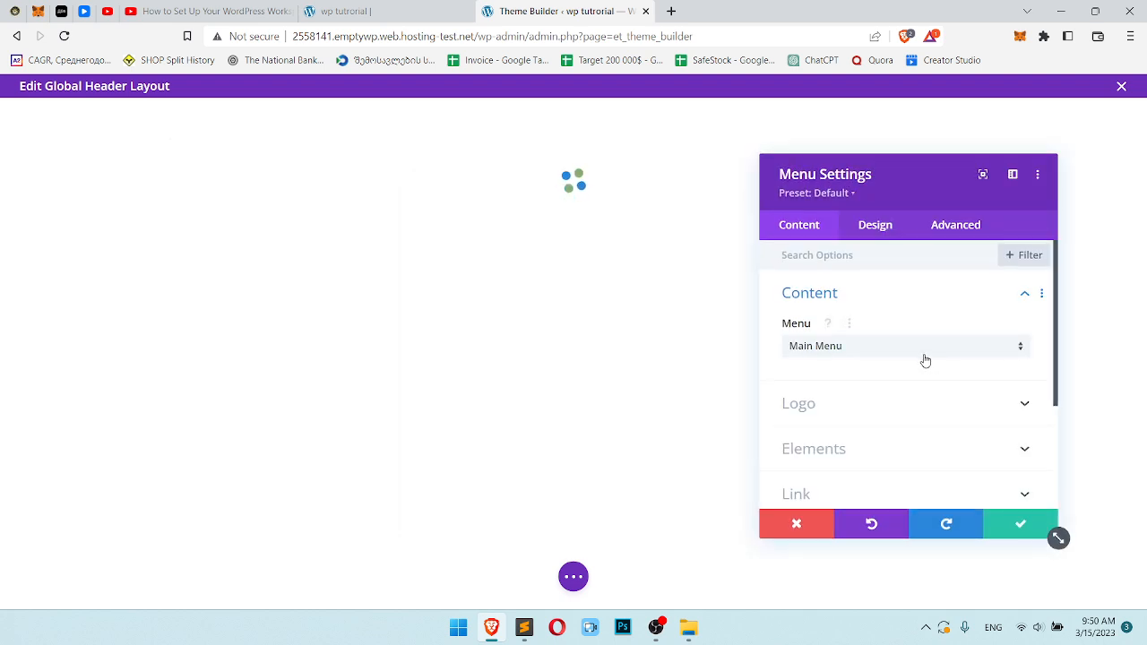
Set picture_of_the_day_tibetan_fox_2_703.jpg from the media library as the Menu module's logo
left_click(856, 415)
left_click(905, 370)
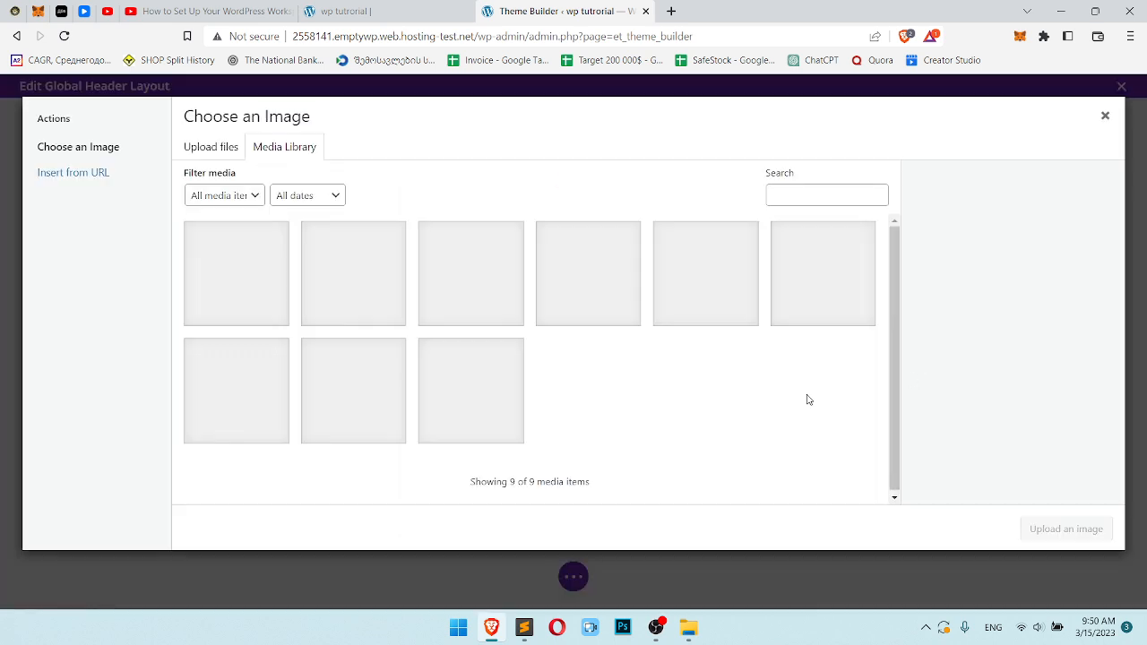
left_click(256, 291)
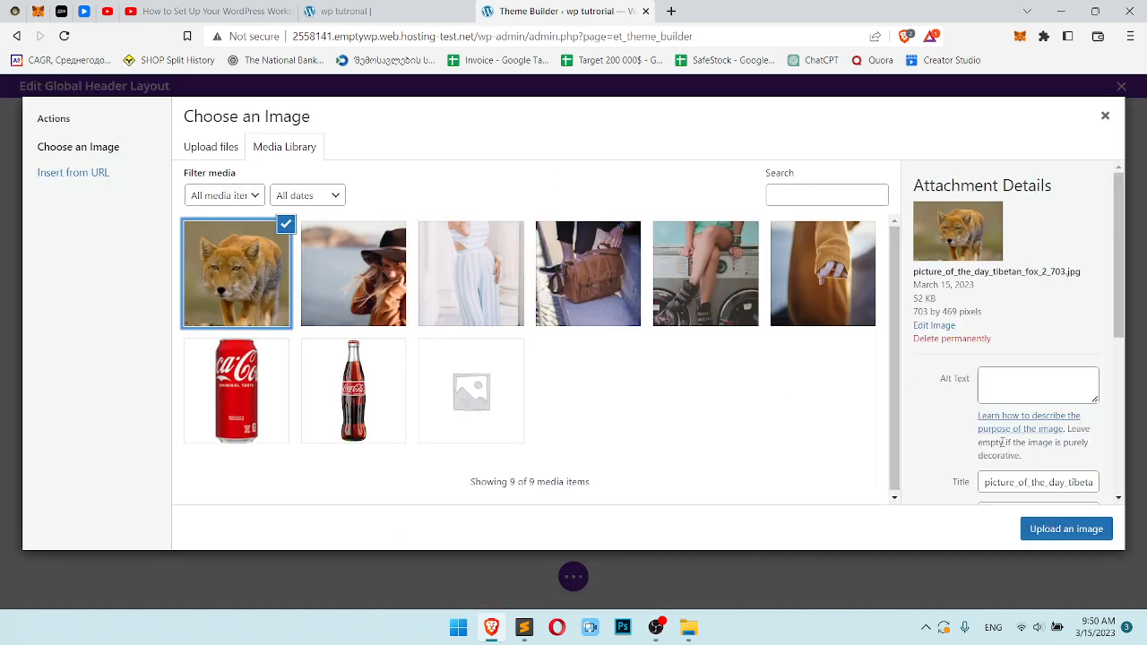
left_click(1075, 528)
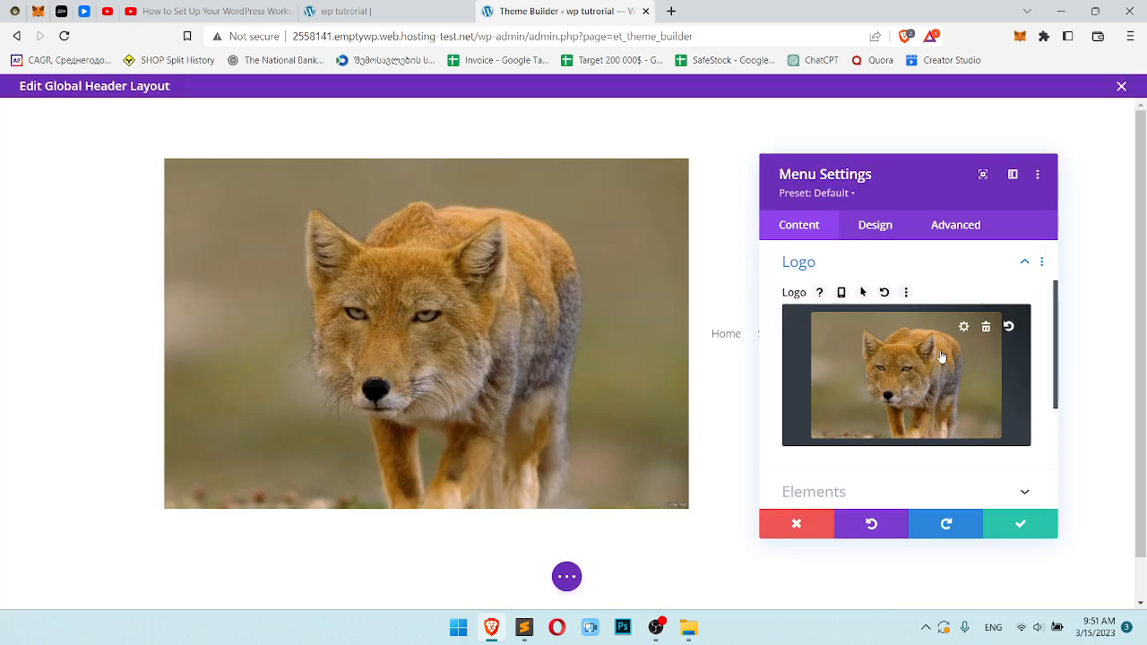
Try showing the shopping cart icon and the cart quantity in the Menu module
scroll(940, 387, "down", 2)
left_click(897, 417)
left_click_drag(895, 199, 305, 172)
left_click(210, 290)
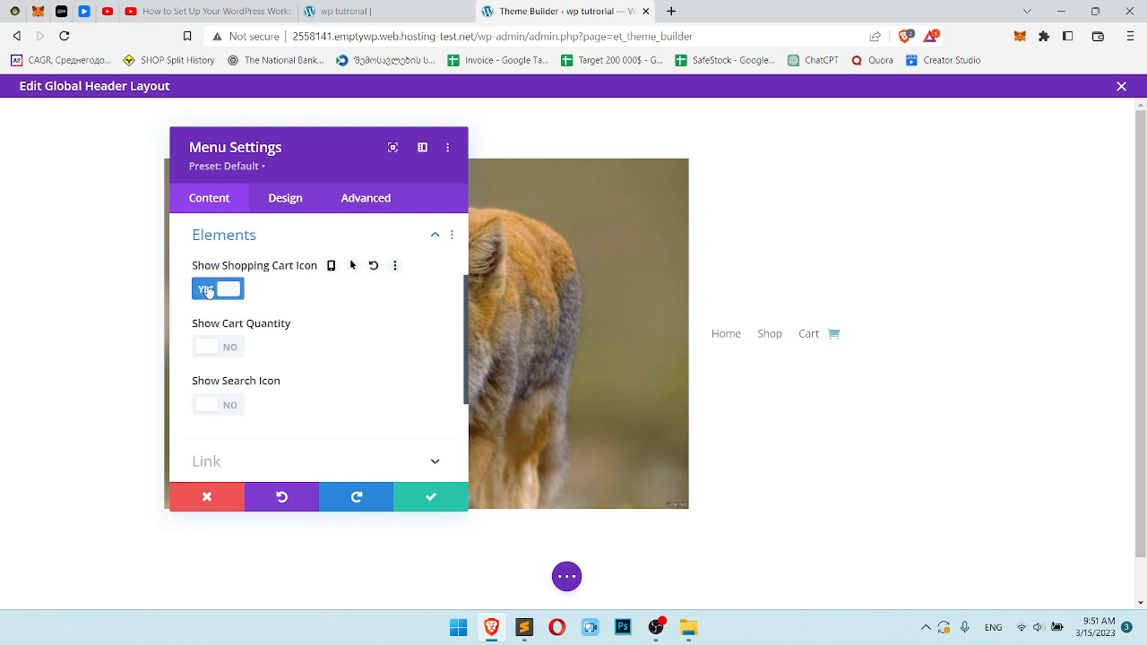
left_click(215, 290)
left_click(226, 348)
left_click(226, 348)
scroll(256, 320, "down", 2)
Try the Centered layout style on the Menu module and return it to Left Aligned
left_click(286, 199)
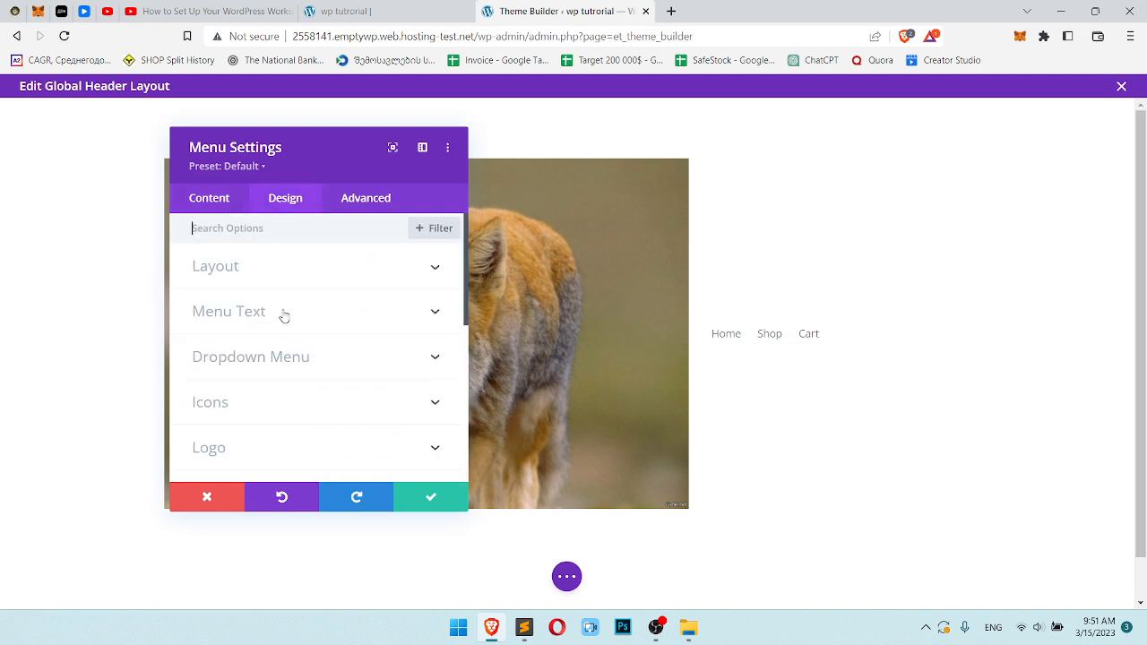
left_click(311, 441)
left_click_drag(314, 162, 465, 154)
scroll(477, 332, "up", 3)
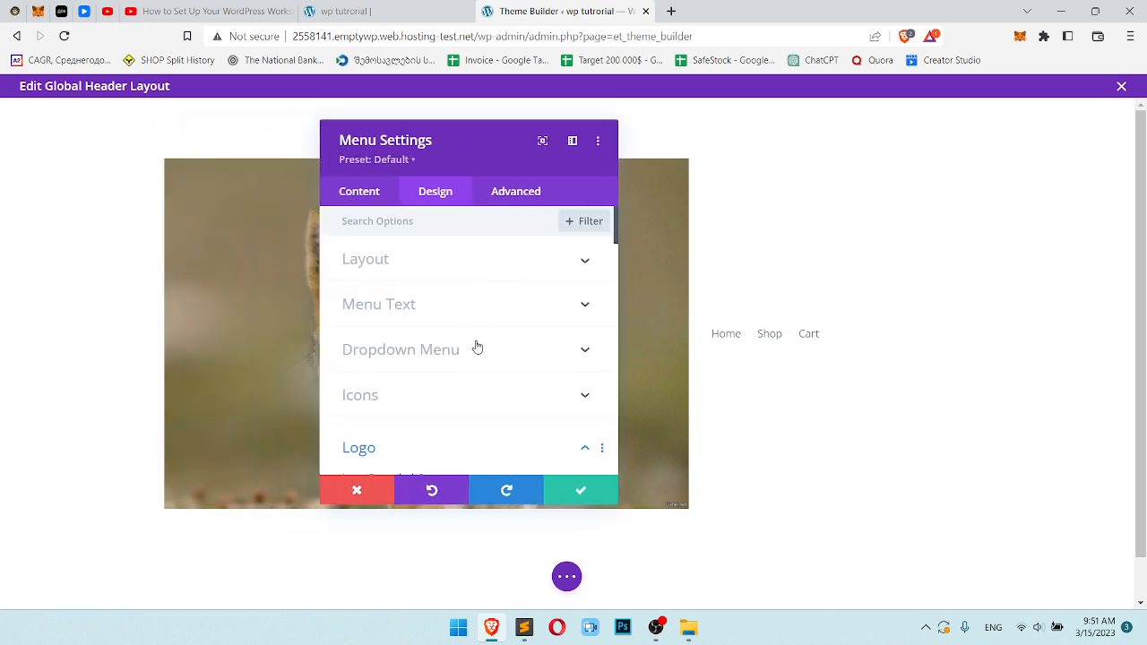
left_click(466, 259)
left_click(457, 320)
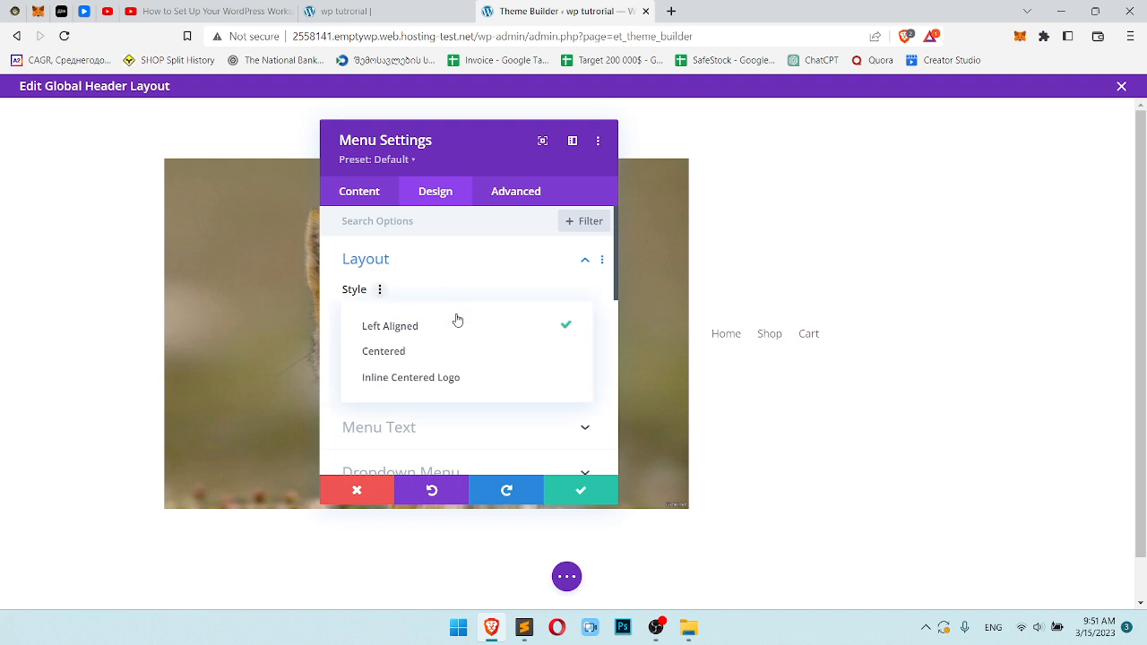
left_click(456, 355)
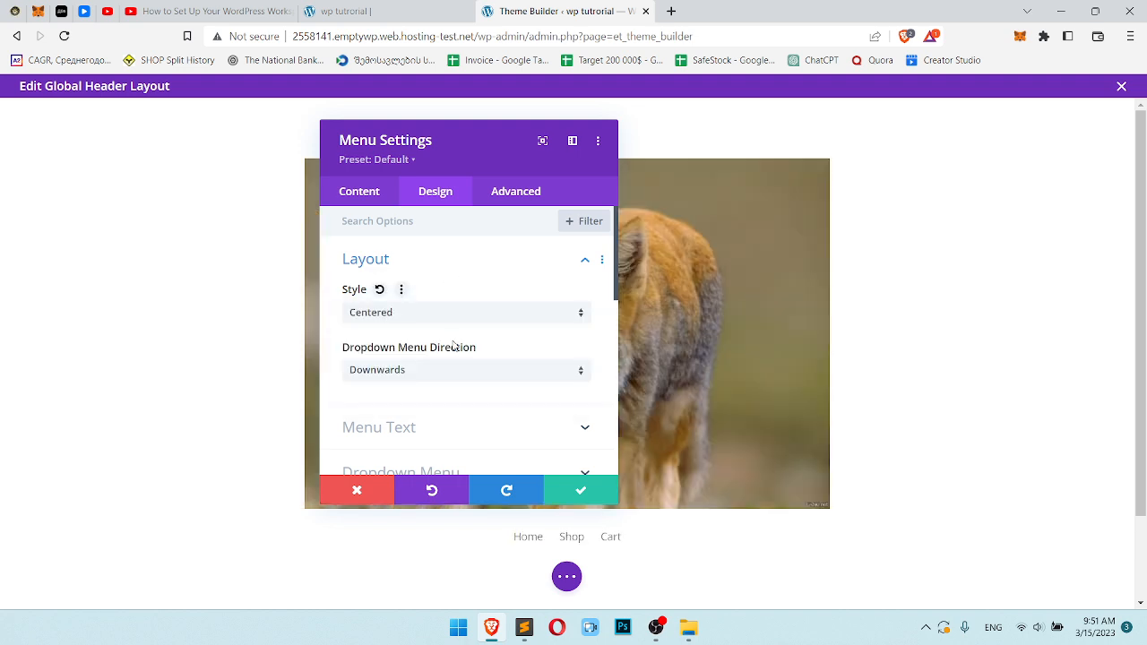
left_click(383, 199)
left_click(414, 188)
left_click(428, 313)
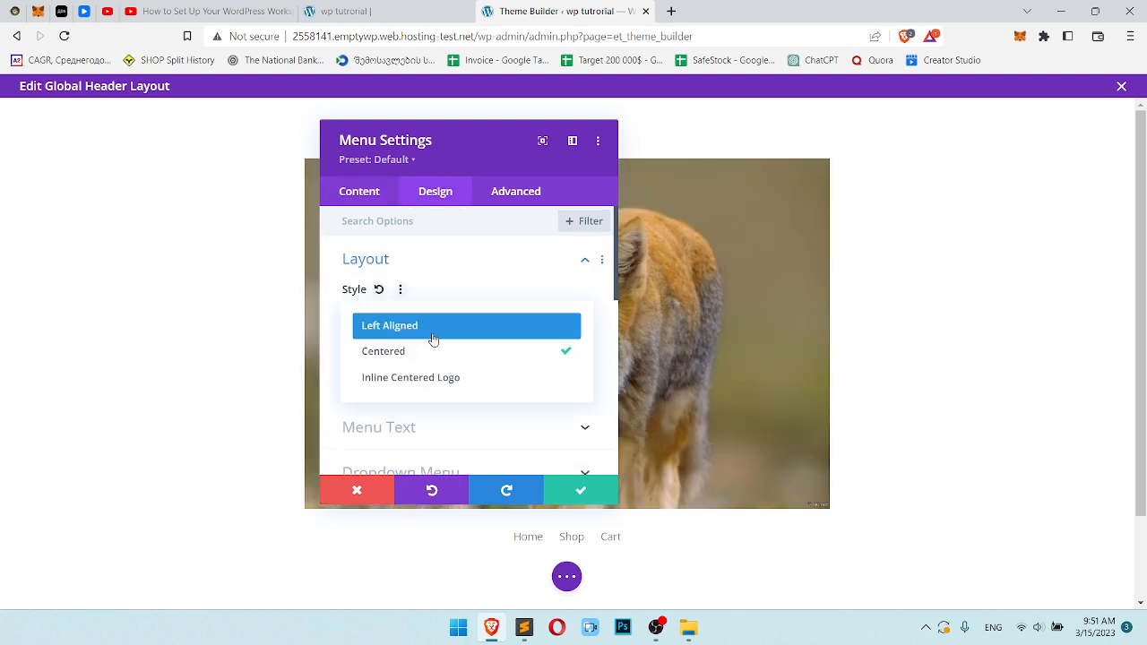
left_click(433, 330)
Look through the Menu module's content options for the logo, elements and background
left_click(375, 193)
left_click(431, 298)
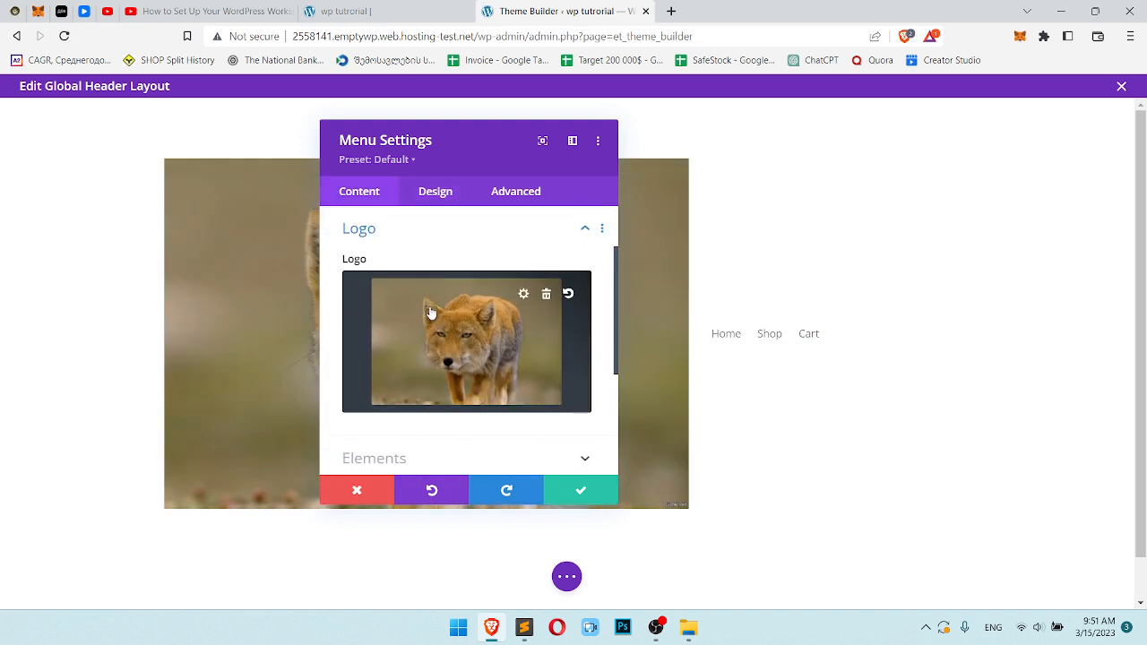
scroll(439, 309, "down", 2)
left_click(450, 311)
scroll(444, 331, "down", 1)
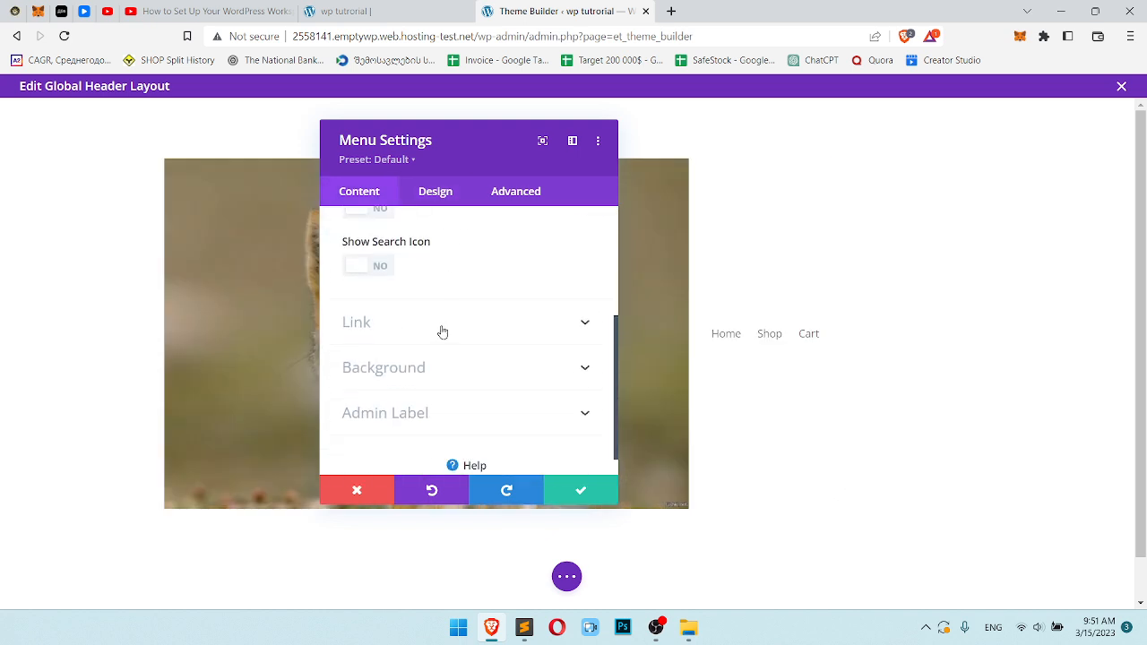
Examine the Menu module's layout, menu text and logo design options for a way to resize the logo
left_click(442, 197)
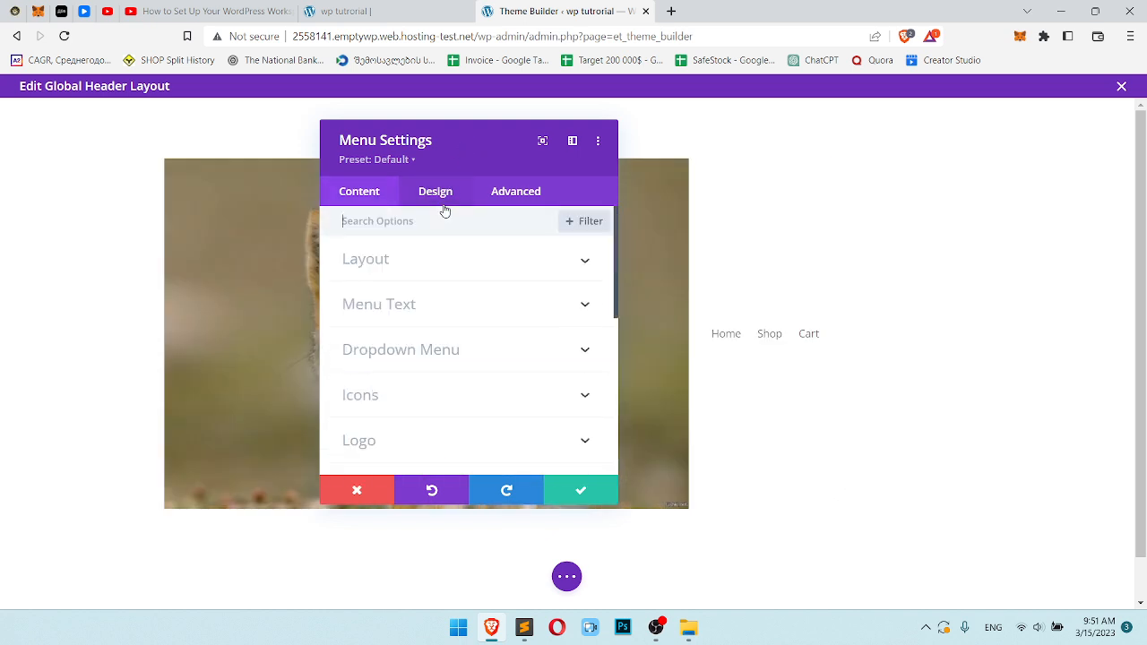
left_click(486, 260)
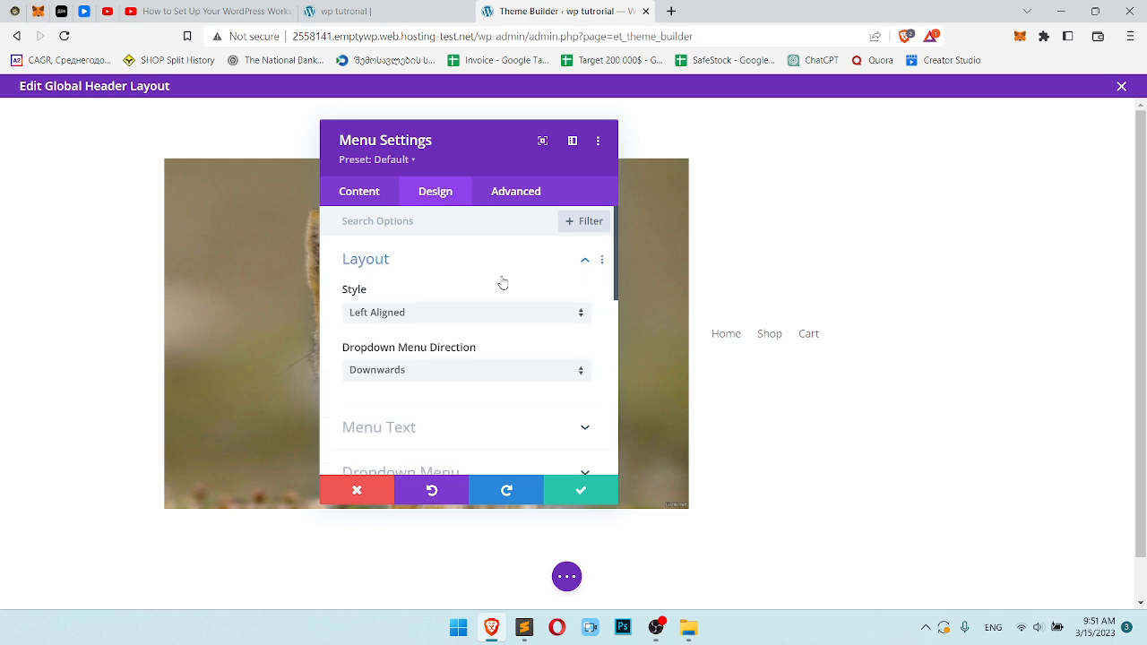
scroll(466, 322, "down", 1)
left_click(475, 331)
scroll(480, 332, "down", 2)
scroll(482, 334, "down", 10)
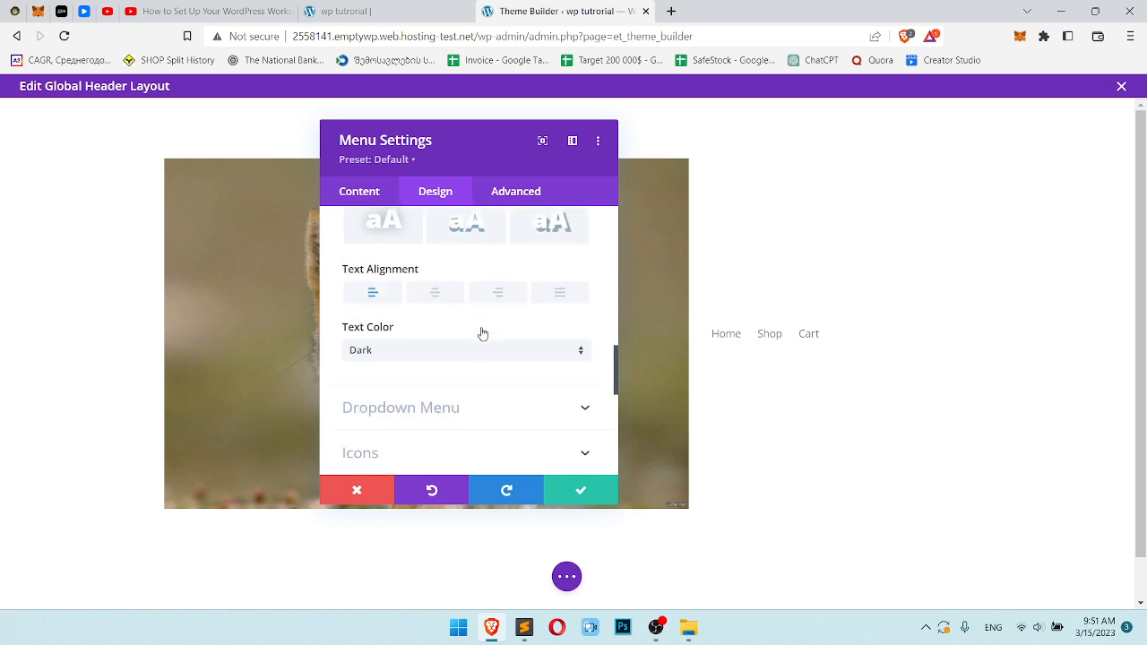
scroll(479, 349, "down", 2)
left_click(463, 351)
scroll(465, 352, "down", 3)
scroll(464, 352, "down", 5)
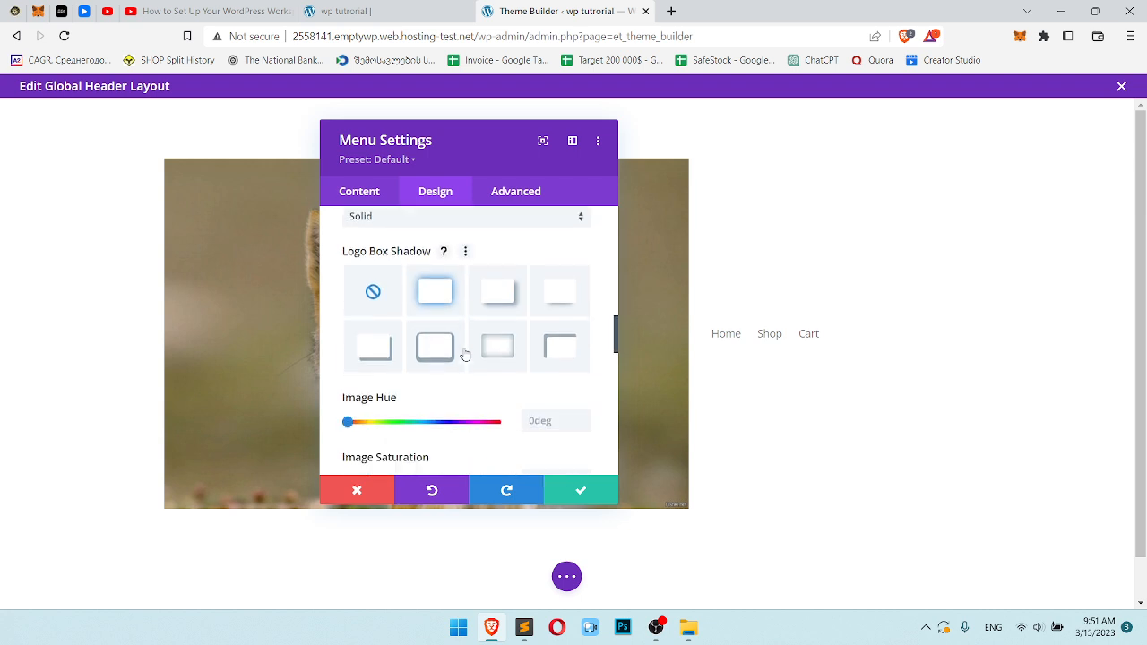
scroll(464, 353, "down", 8)
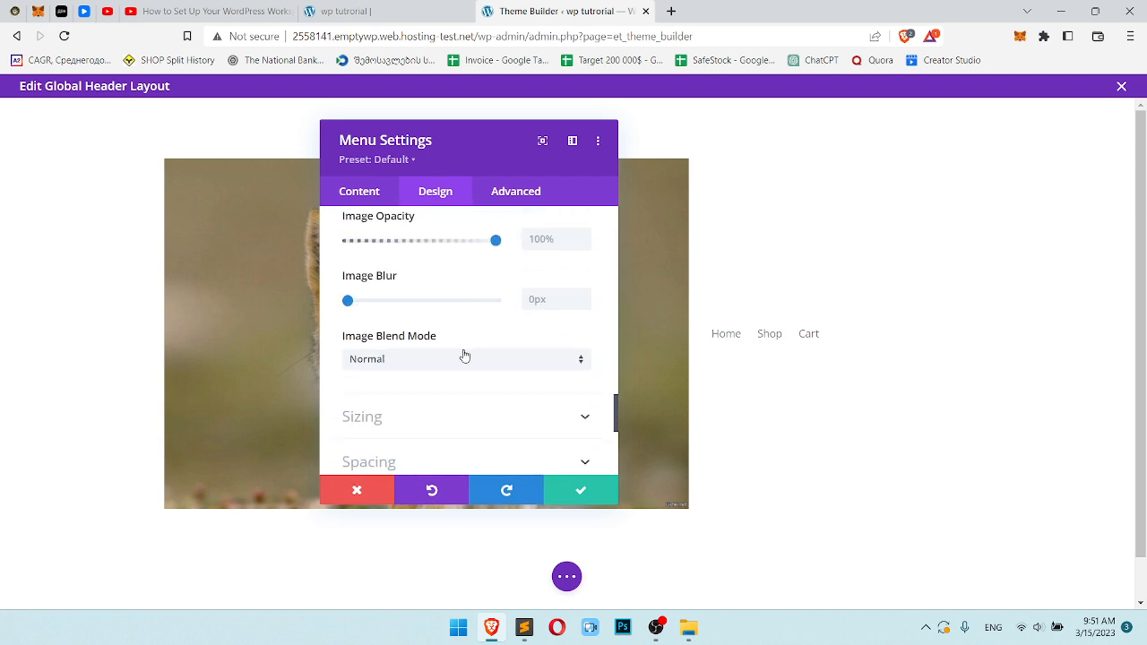
scroll(464, 354, "up", 10)
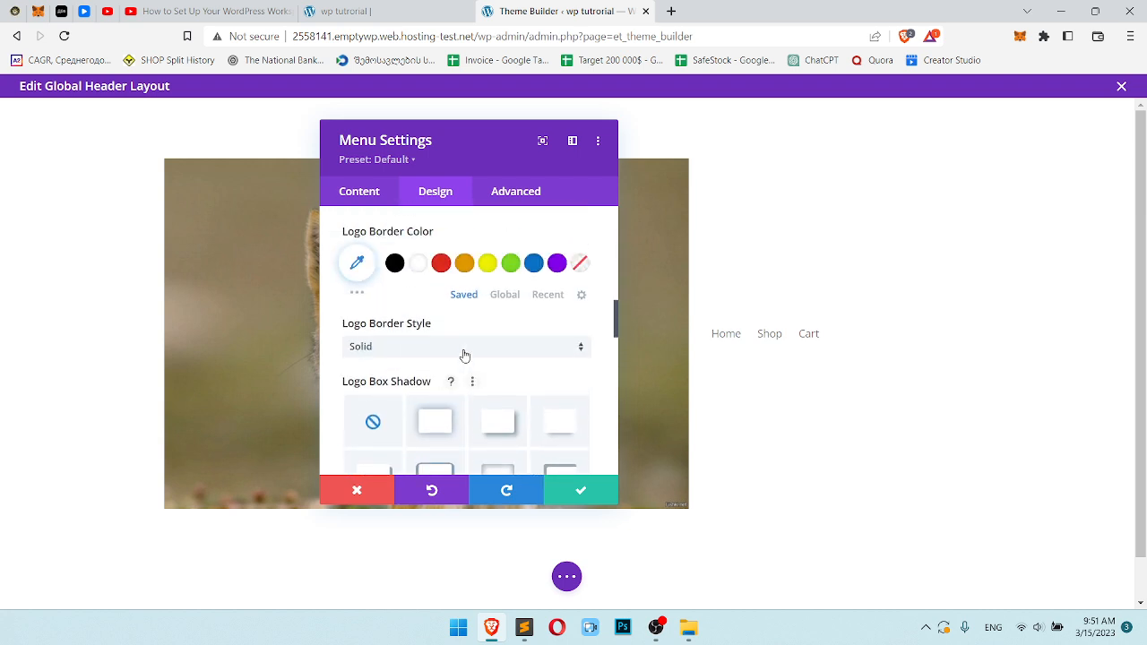
scroll(464, 355, "up", 3)
scroll(526, 405, "up", 10)
Limit the logo's size by adding the custom CSS max-width:150px; to the Menu Logo element
left_click(514, 193)
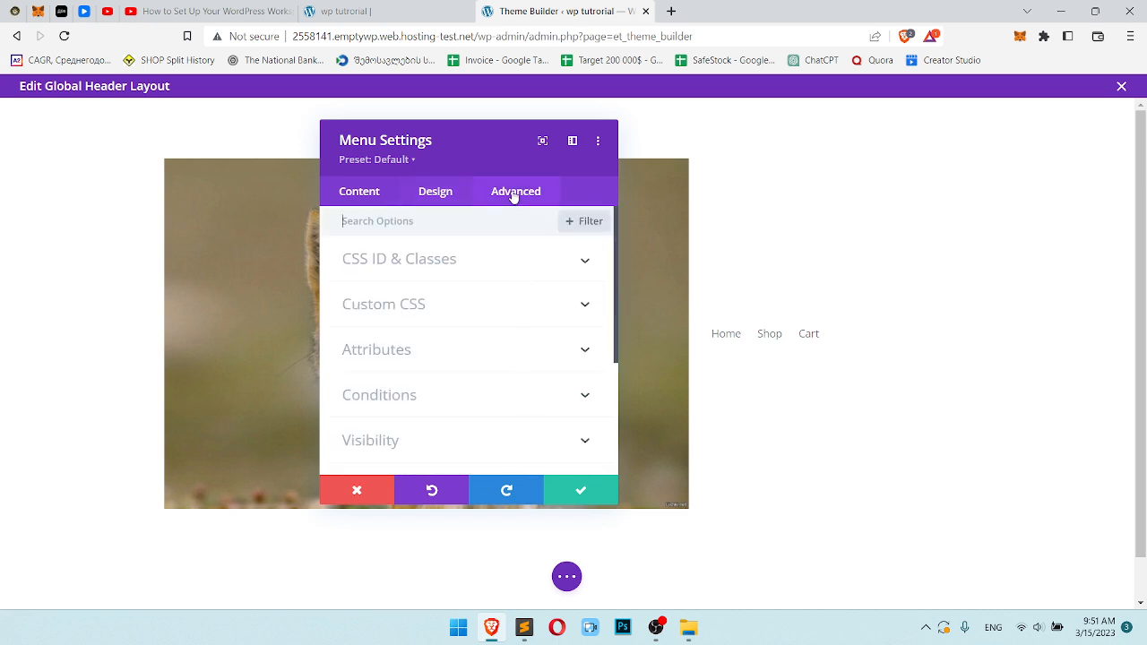
left_click(469, 308)
scroll(455, 306, "down", 2)
scroll(455, 305, "down", 8)
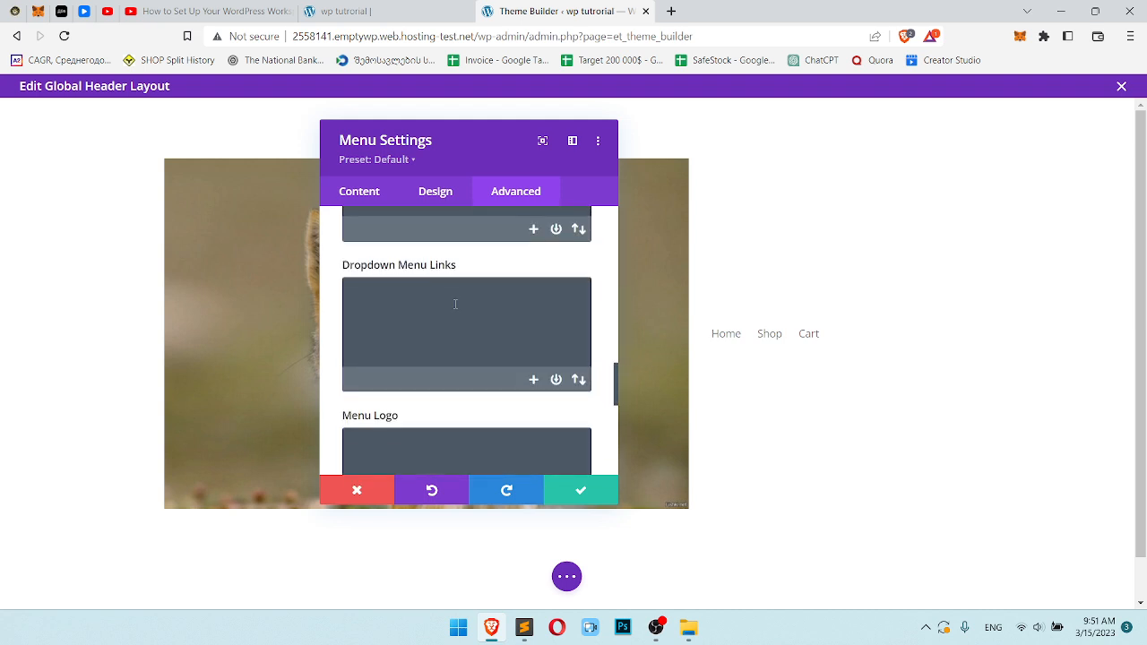
scroll(455, 305, "down", 2)
left_click(455, 304)
type("width")
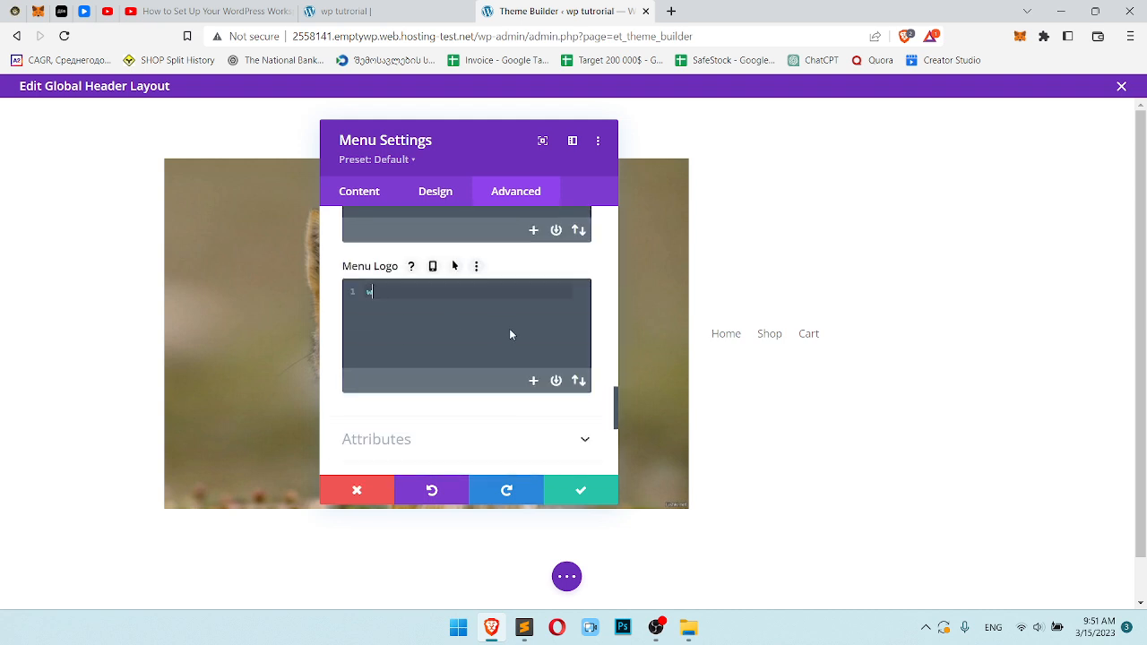
key("BackSpace")
key("BackSpace")
key("BackSpace")
key("BackSpace")
key("BackSpace")
type("max-width:150px;")
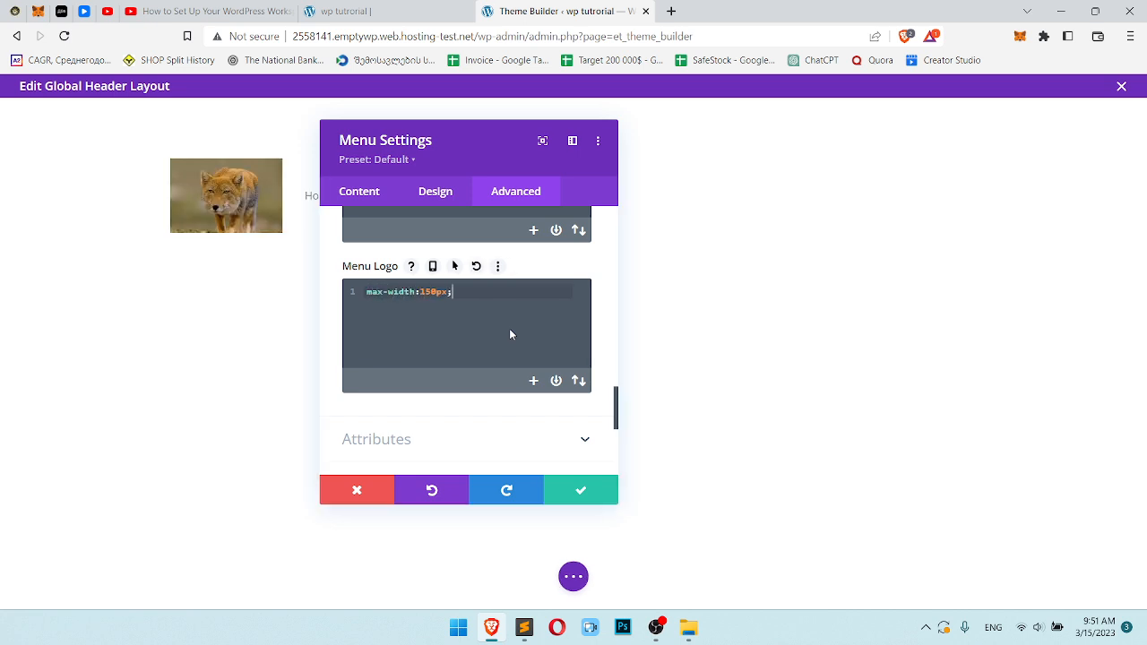
Set the Menu Font Style to uppercase and move the settings window clear of the menu preview
left_click(438, 191)
left_click(507, 191)
left_click(430, 191)
left_click(453, 305)
scroll(487, 340, "down", 2)
scroll(487, 341, "down", 2)
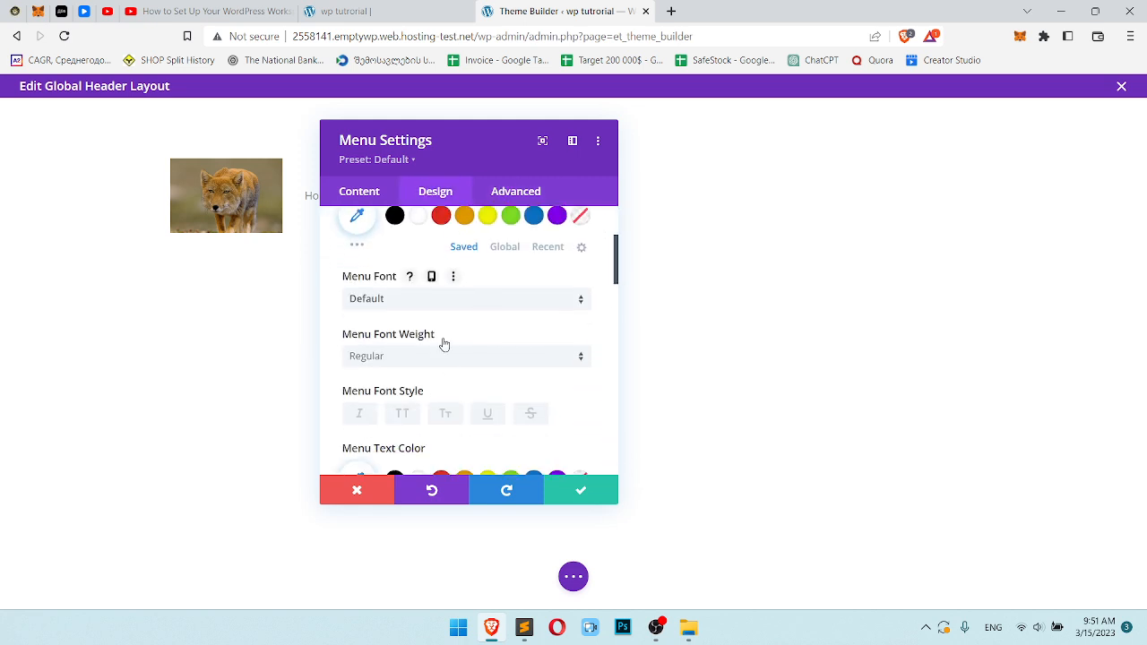
left_click(408, 338)
left_click_drag(460, 159, 731, 157)
scroll(739, 304, "down", 1)
scroll(751, 358, "down", 2)
scroll(750, 359, "up", 6)
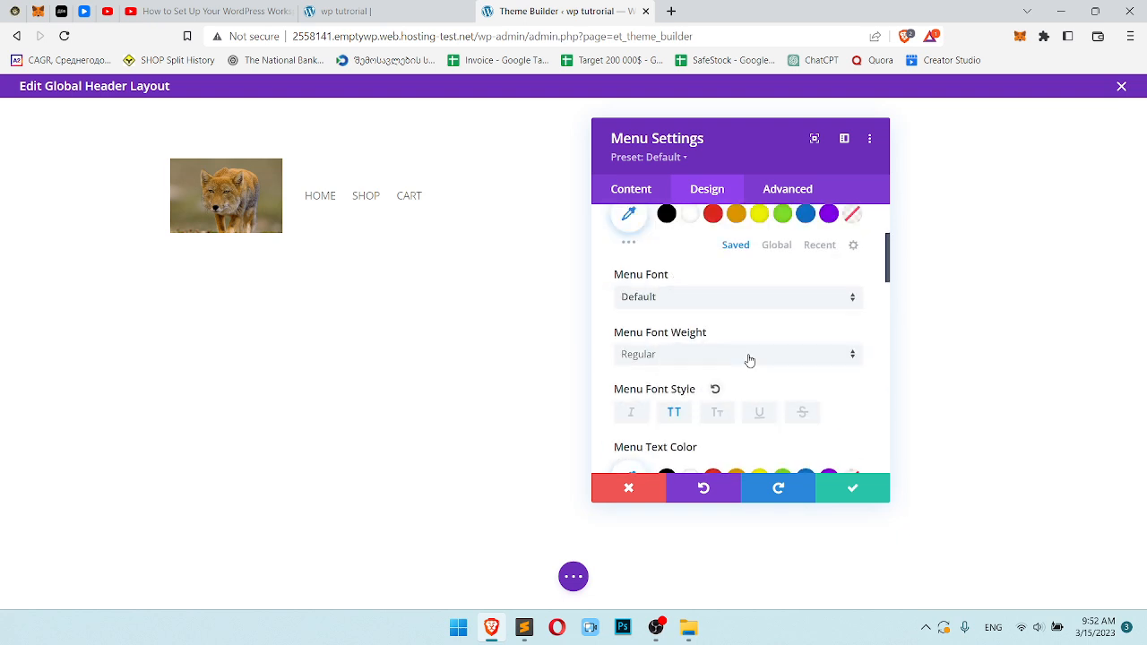
Align the menu text to the right and save the Menu module's settings
scroll(743, 370, "up", 2)
scroll(739, 371, "down", 10)
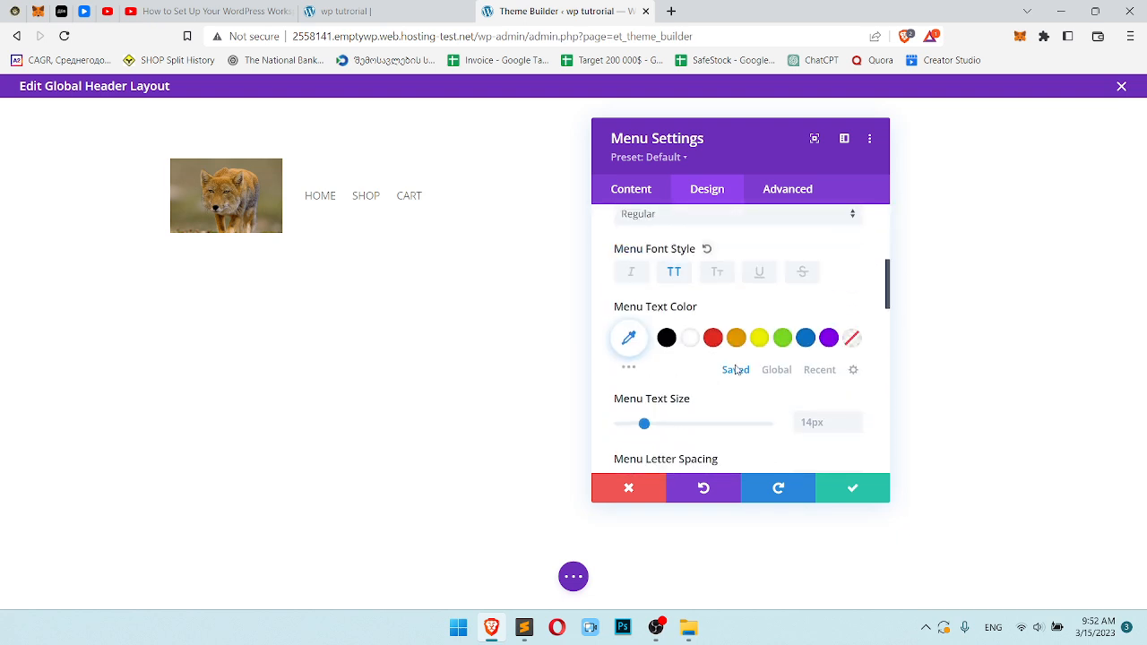
scroll(736, 371, "down", 1)
left_click(756, 300)
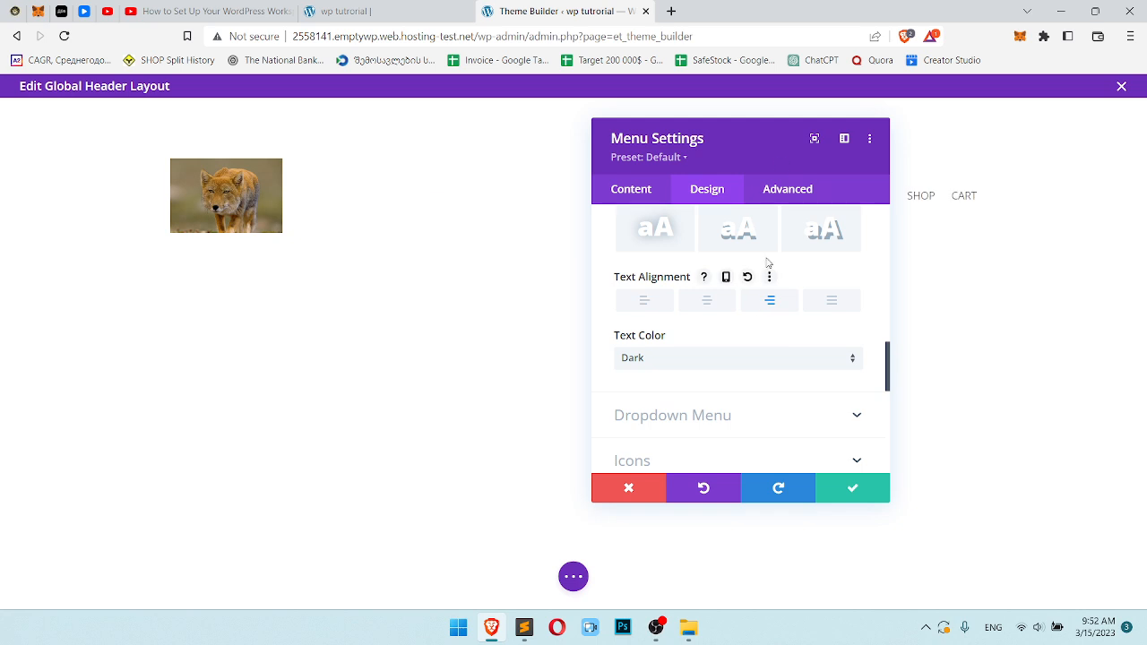
left_click_drag(759, 139, 476, 135)
left_click(545, 484)
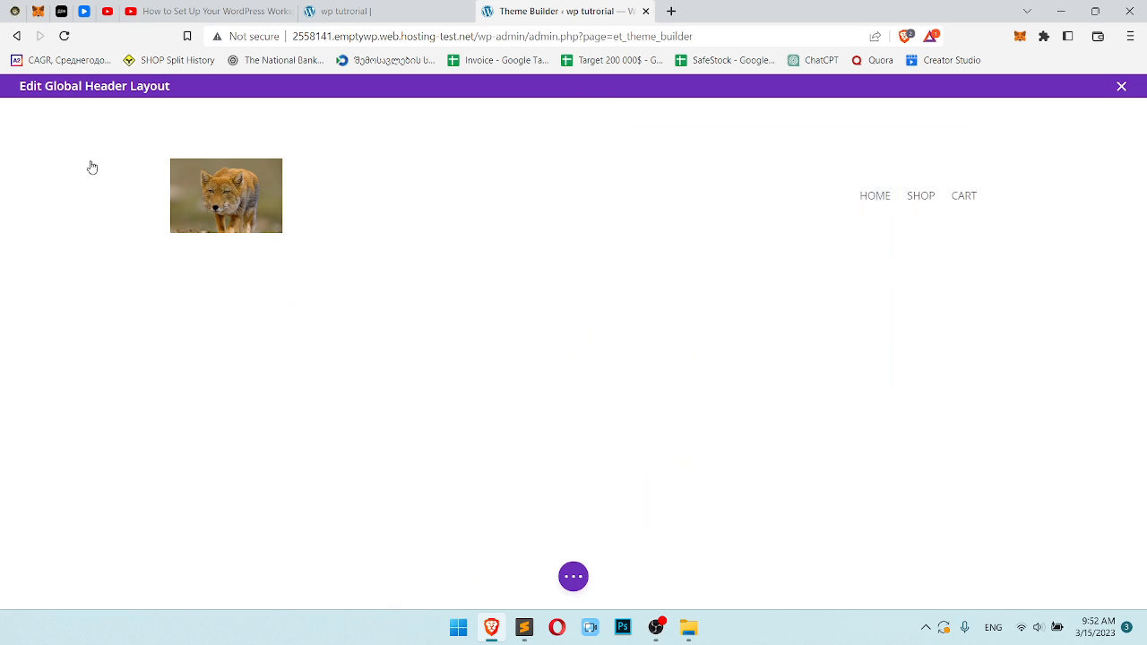
Set the header section's top and bottom padding to 0px and save the section settings
left_click(38, 114)
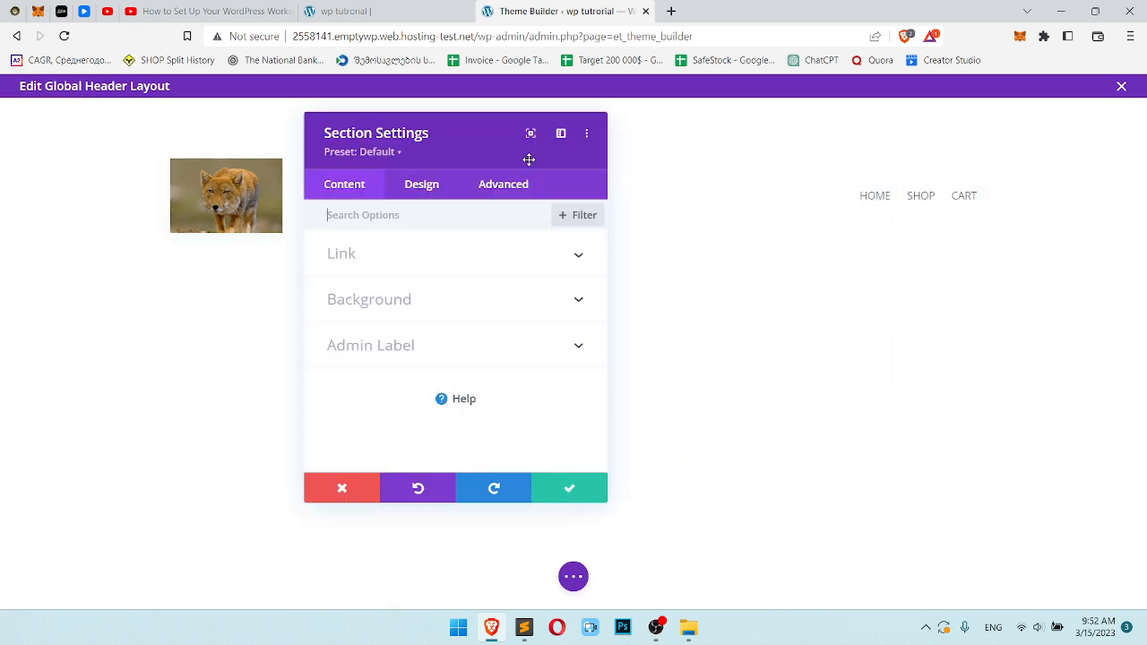
left_click(427, 187)
left_click(418, 394)
scroll(431, 388, "down", 2)
left_click(354, 355)
type("0")
left_click(402, 352)
type("0")
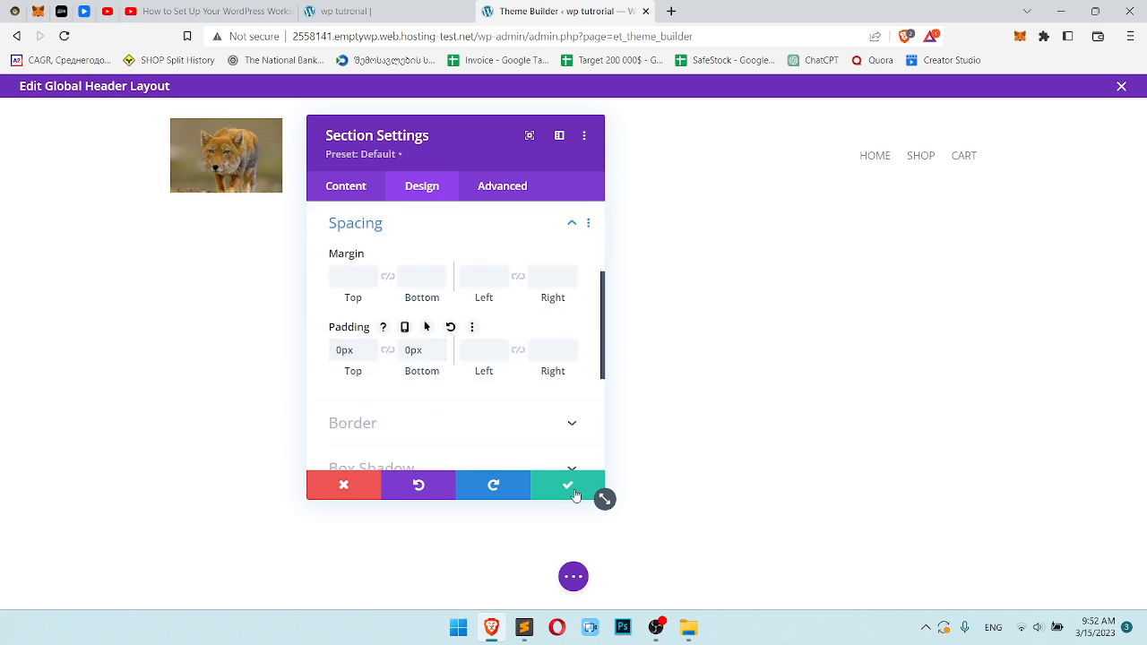
left_click(566, 486)
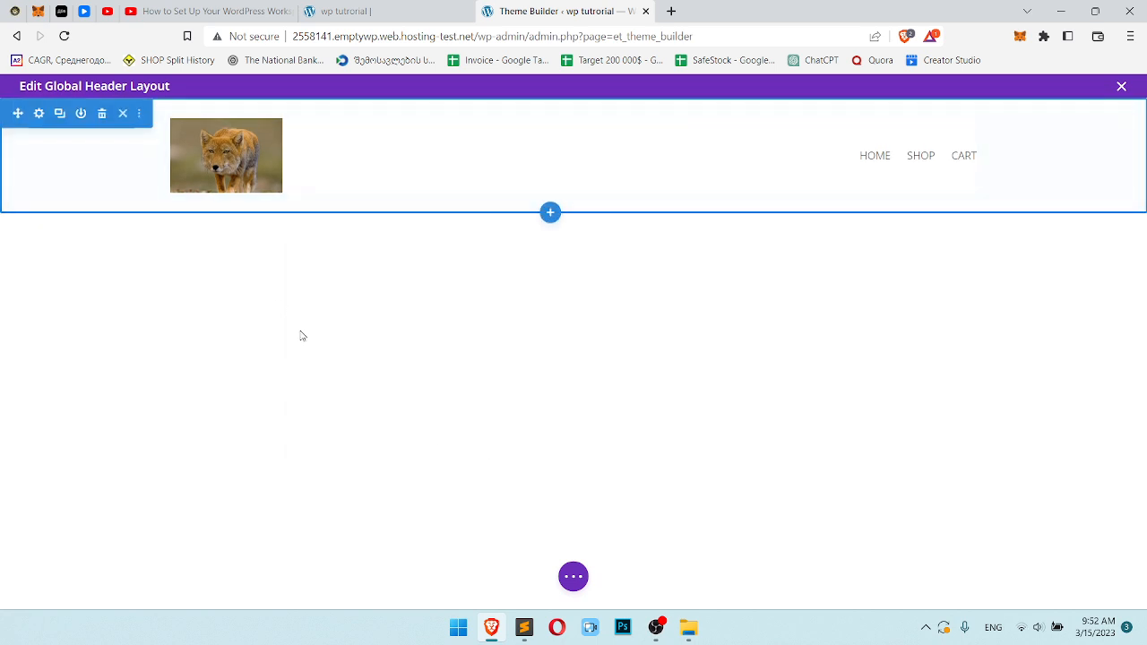
Save the global header layout, close its editor and save the Theme Builder changes
left_click(572, 576)
left_click(378, 6)
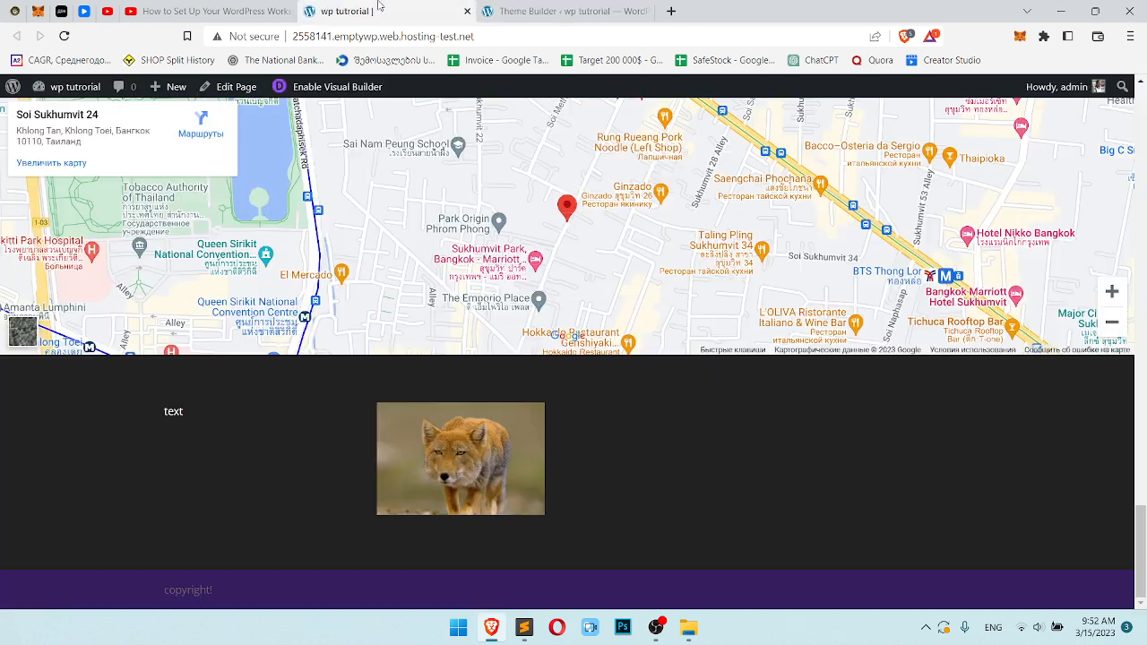
scroll(507, 92, "up", 20)
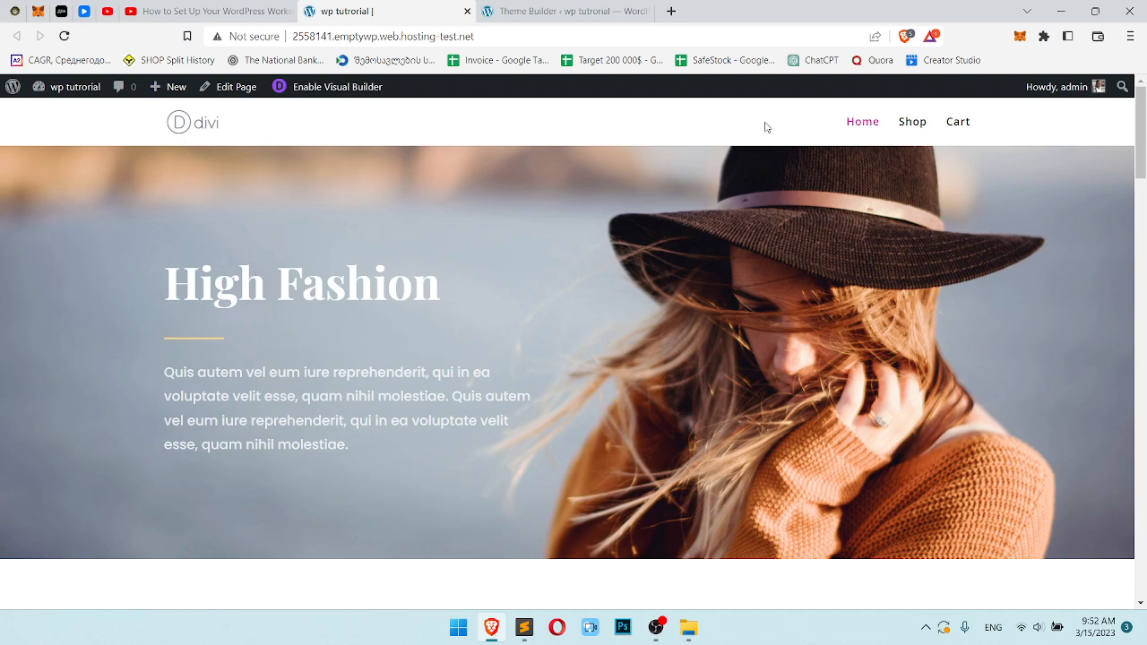
left_click(619, 11)
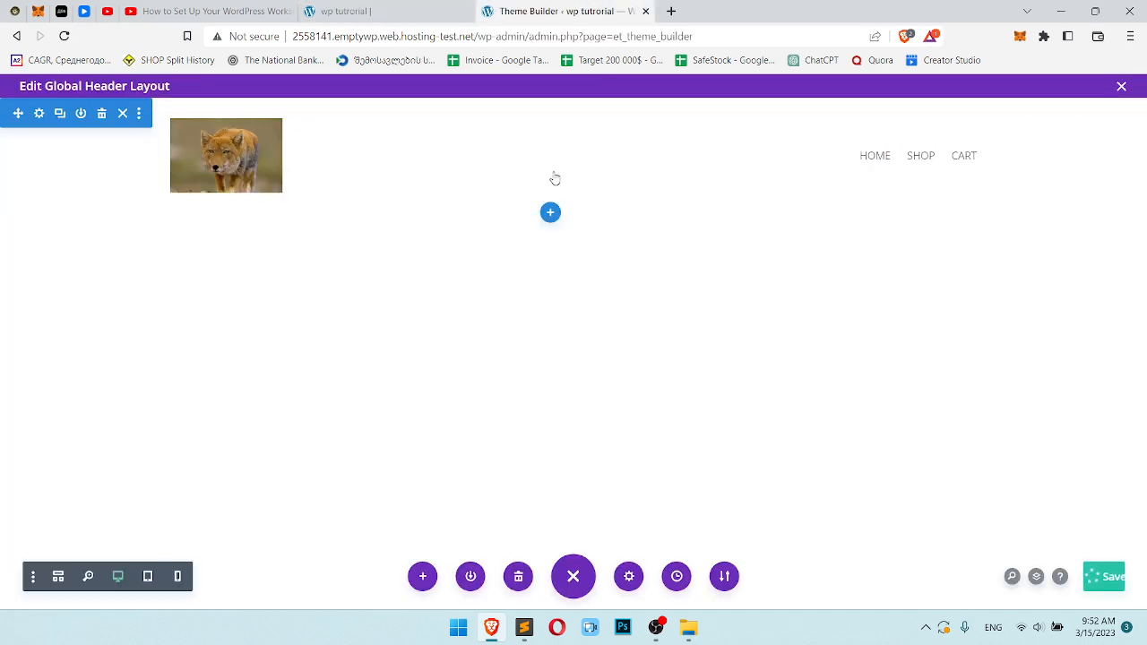
left_click(341, 10)
left_click(547, 11)
left_click(1121, 87)
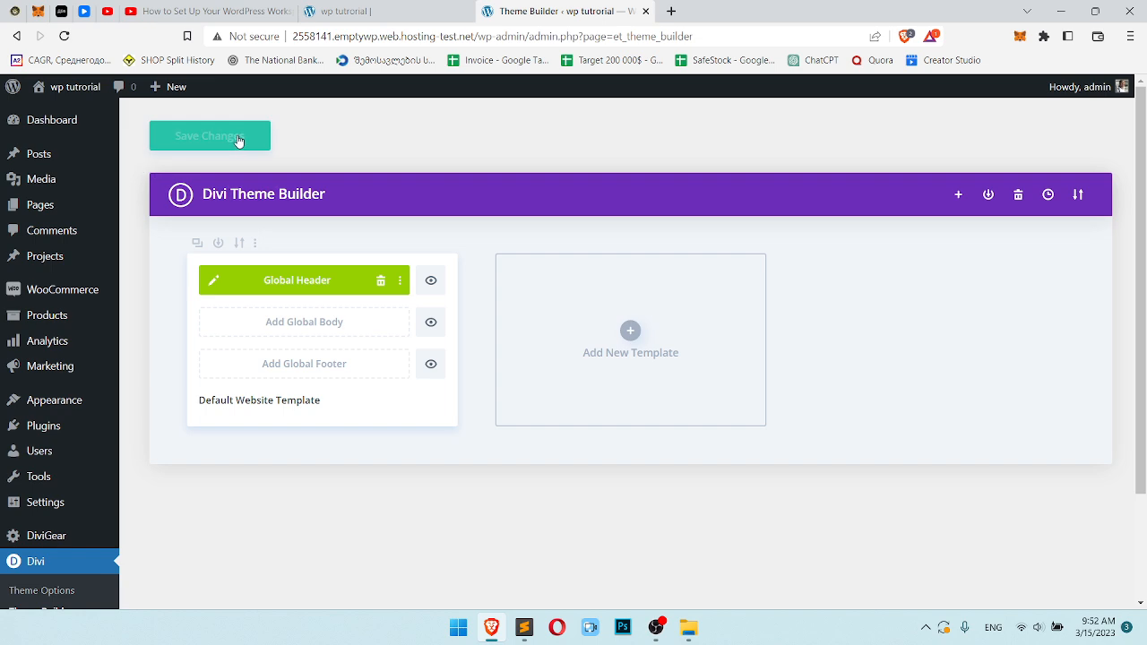
left_click(237, 137)
Reload the live homepage and check the new global header and the existing footer
left_click(345, 10)
left_click(63, 41)
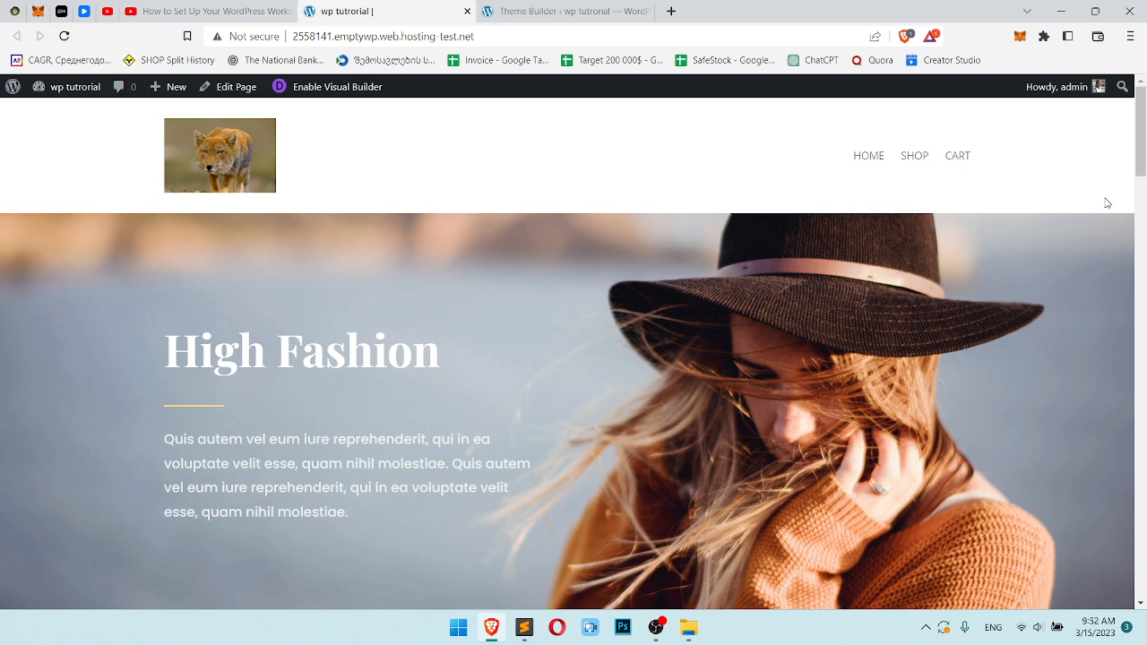
left_click_drag(1141, 172, 1140, 502)
Start building a new global footer in the Default Website Template, checking the live site's current footer for reference
left_click(566, 12)
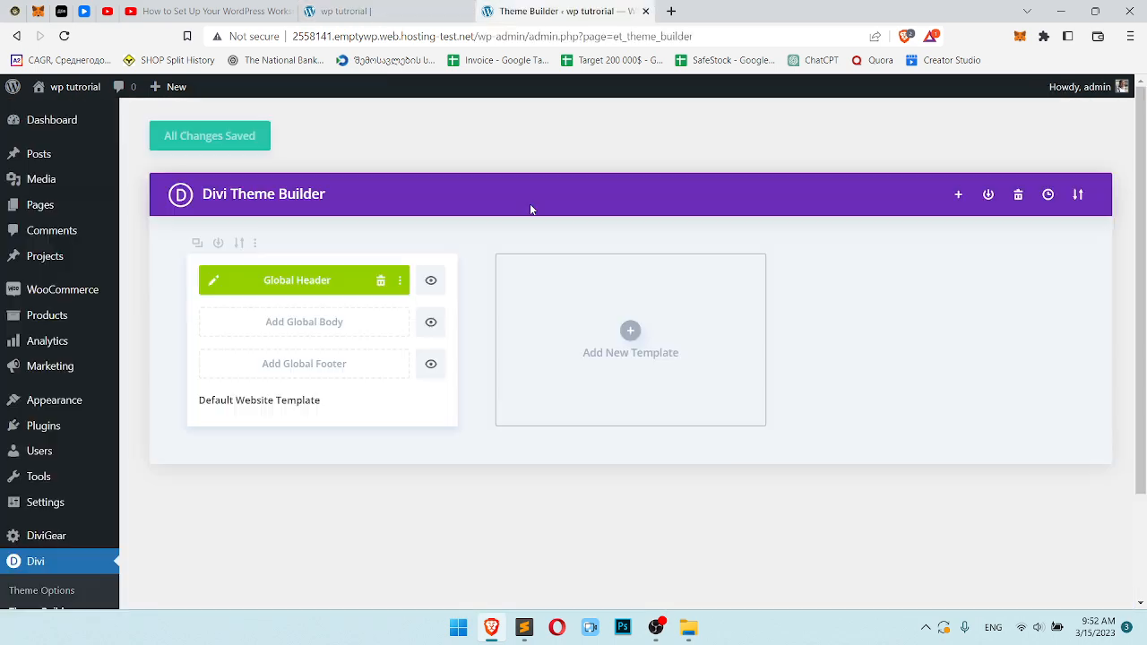
left_click(335, 364)
left_click(346, 370)
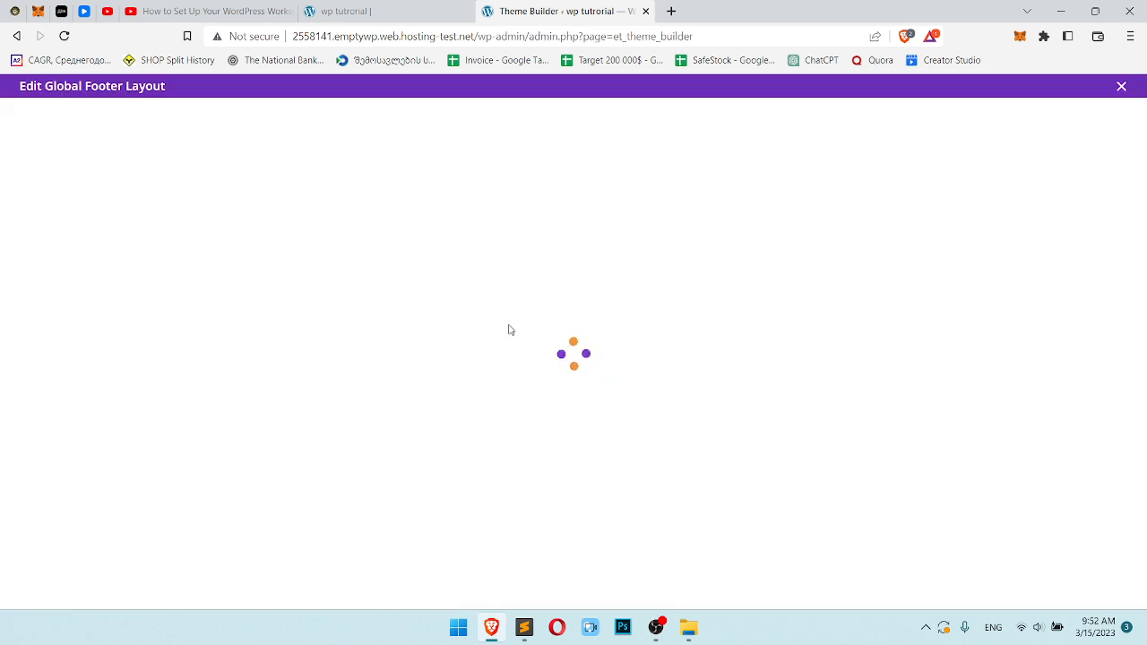
left_click(412, 12)
left_click_drag(1143, 475, 1144, 602)
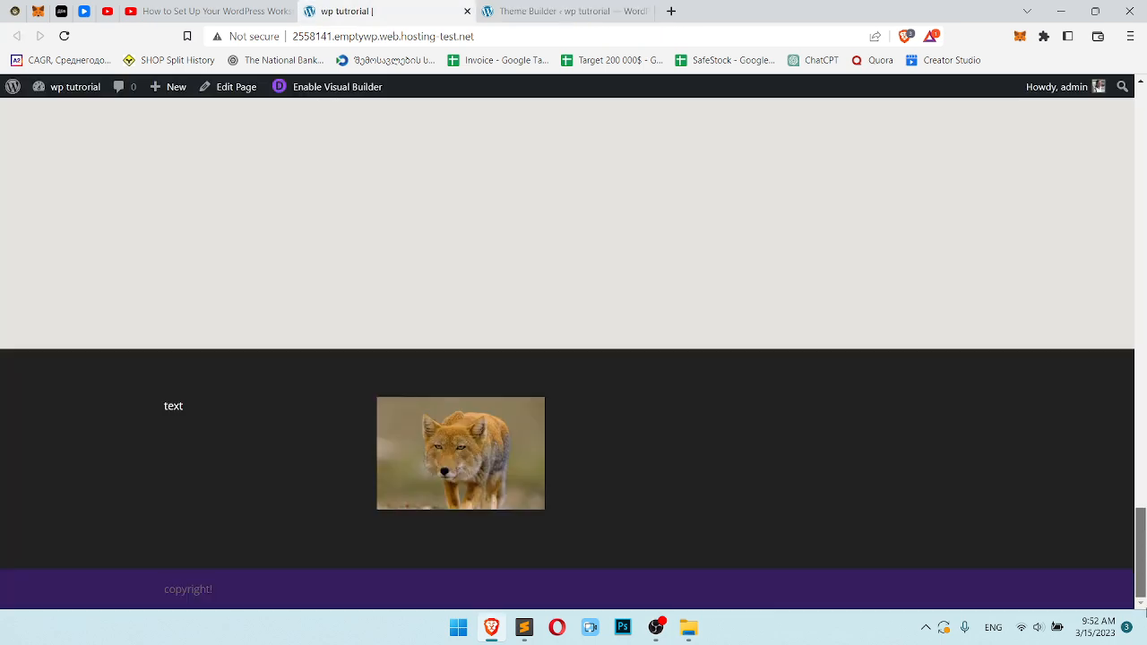
left_click(551, 11)
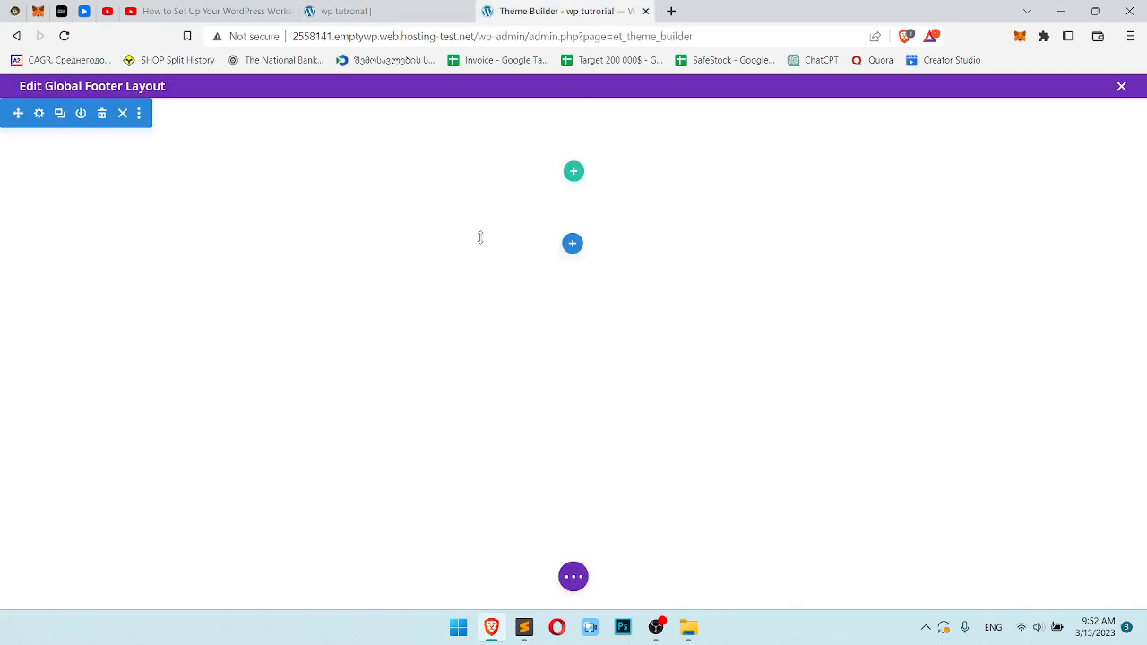
Insert a single-column row with a Text module in the footer section
left_click(573, 171)
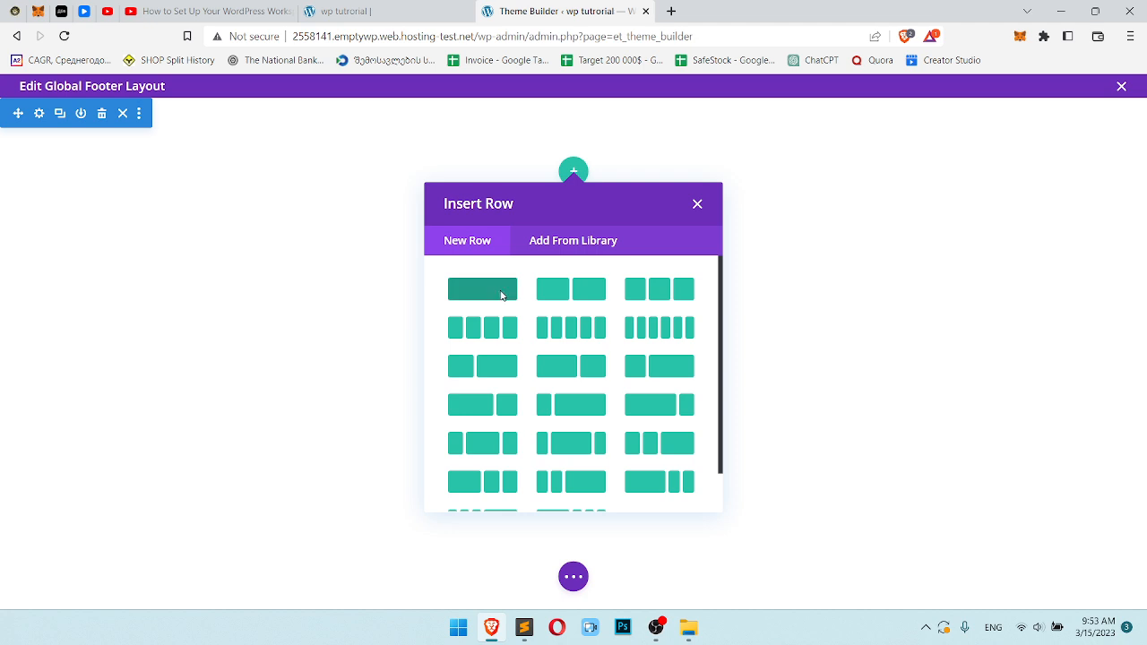
left_click(501, 293)
type("text")
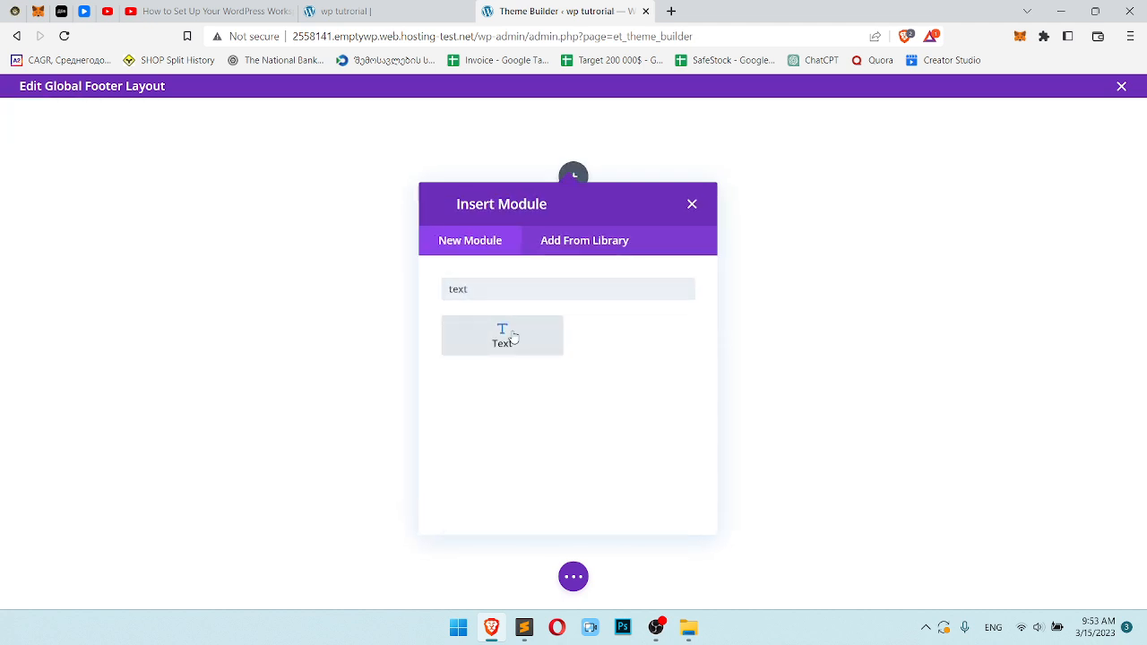
left_click(501, 333)
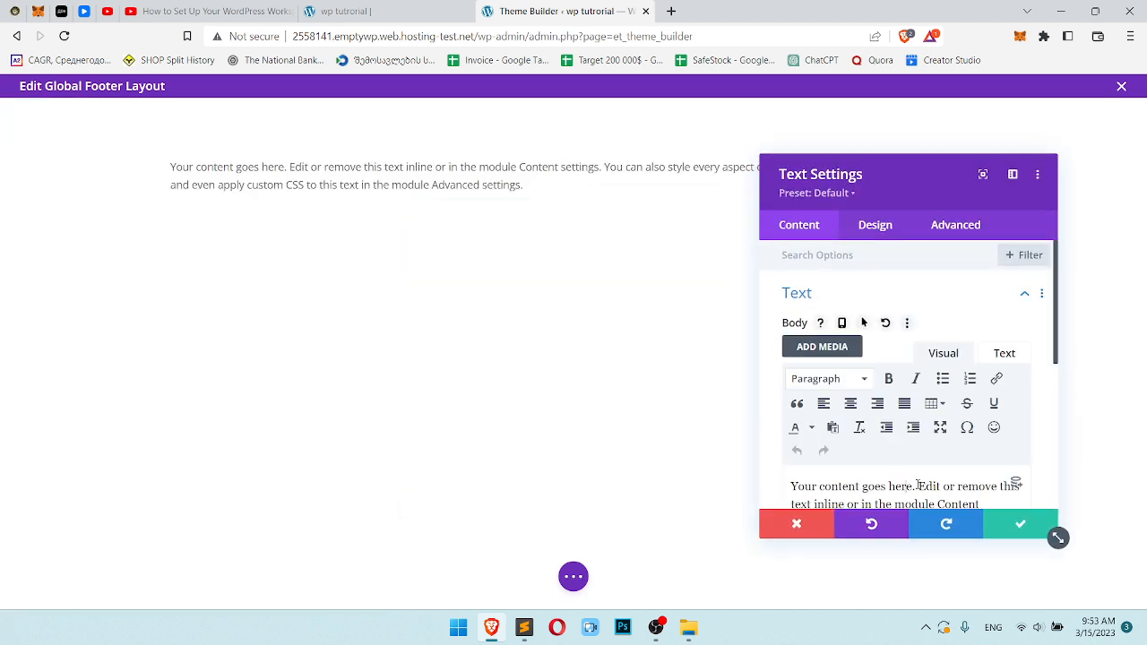
Replace the Text module's placeholder content with COPYRIGHT, center it and save the module settings
scroll(932, 448, "down", 1)
triple_click(934, 459)
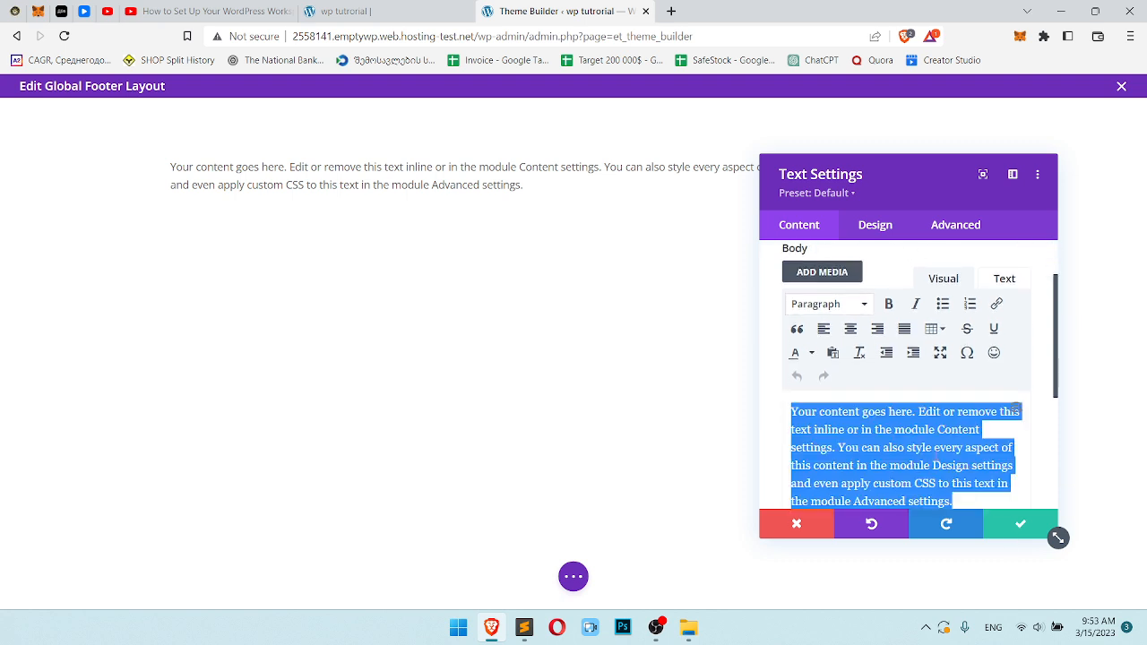
type("COPYRIGHT")
key("ctrl+a")
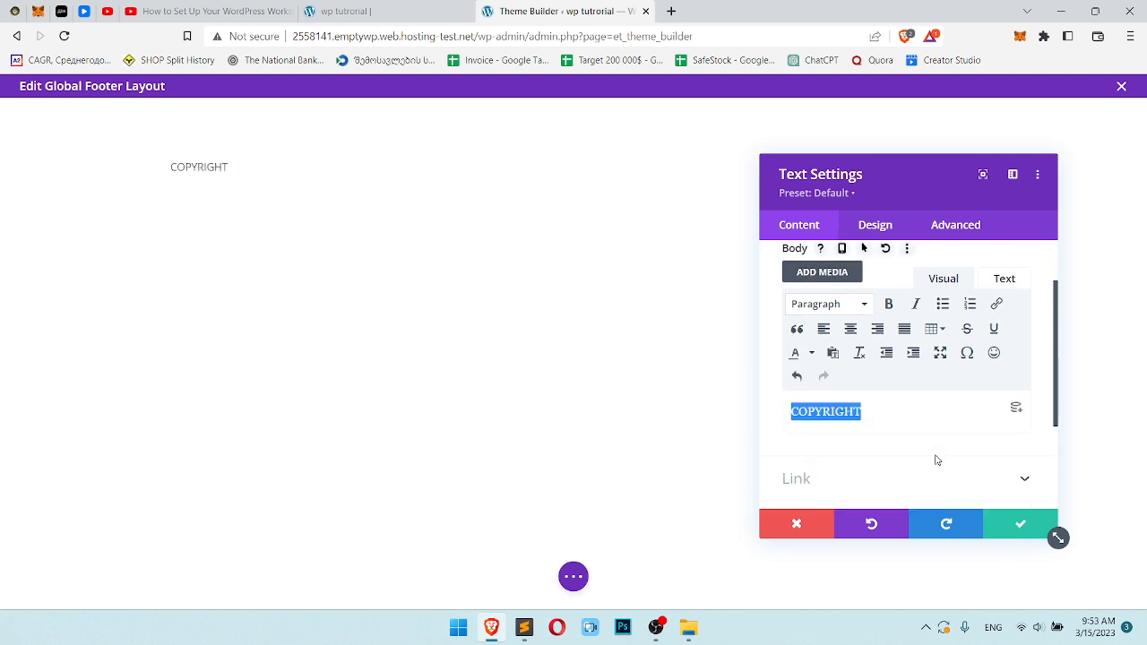
left_click(850, 329)
left_click(873, 229)
left_click(1010, 531)
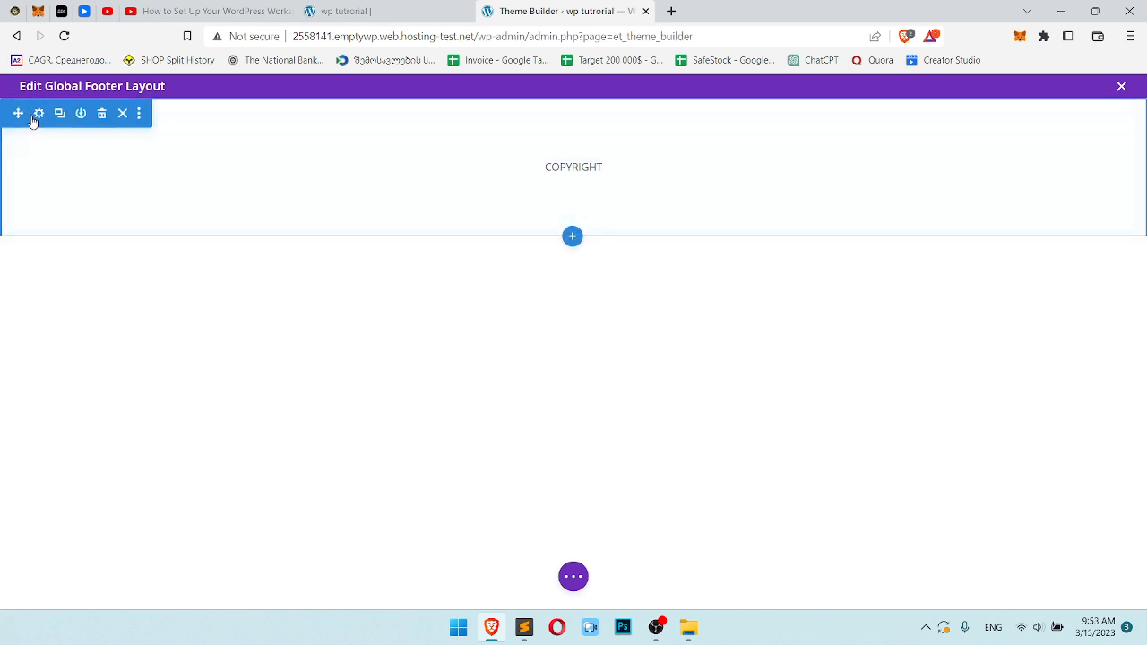
Set the footer section's top and bottom padding to 0px and save the section settings
left_click(36, 114)
left_click(874, 226)
left_click(864, 430)
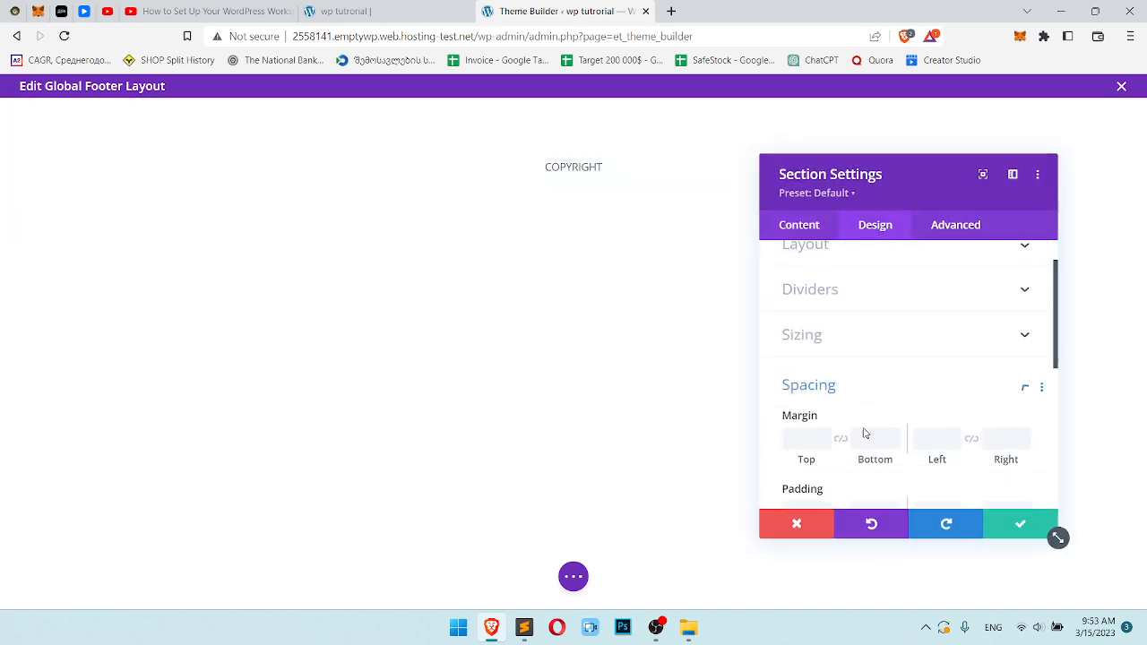
left_click(838, 391)
type("0")
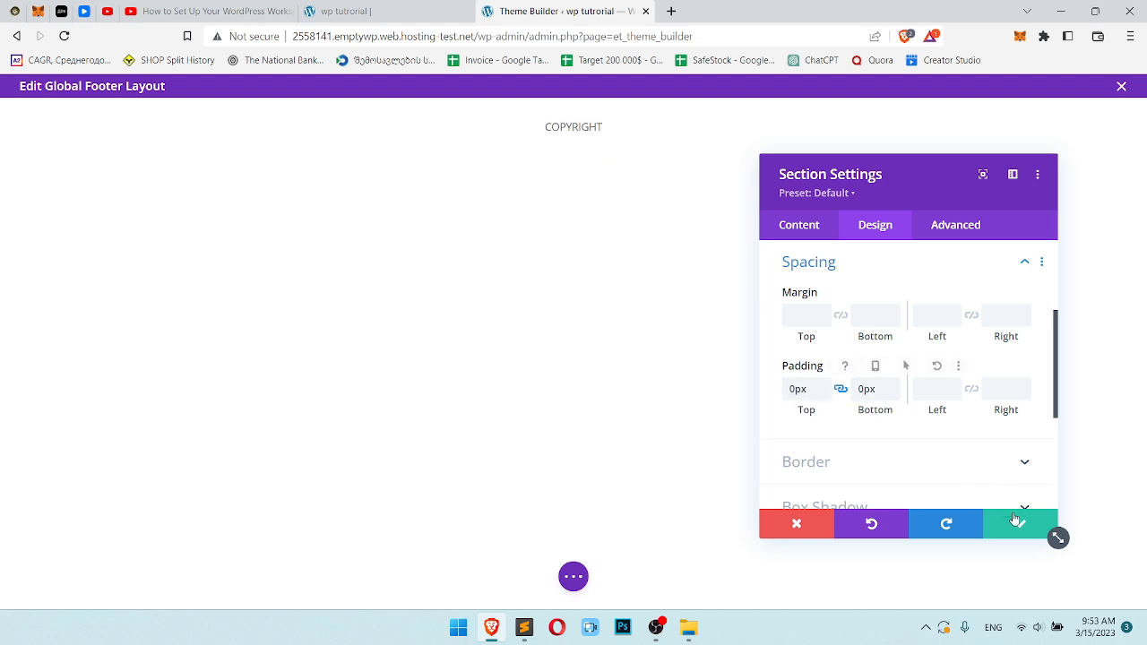
left_click(1018, 523)
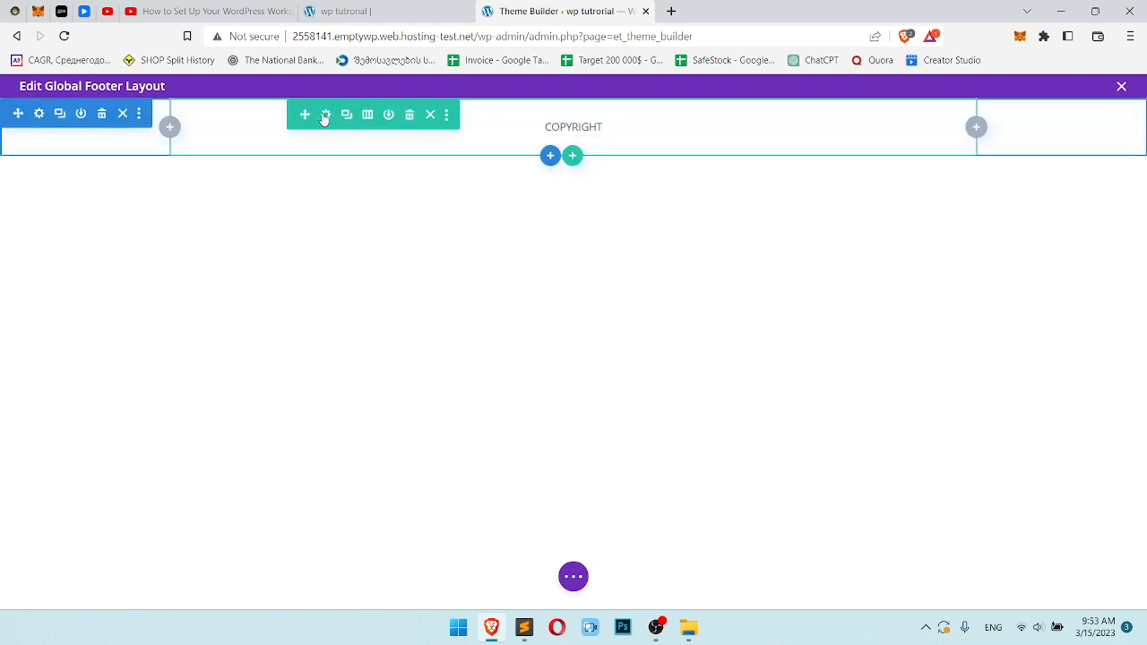
Set the footer row's top and bottom padding to 10px and save the row settings
left_click(323, 119)
left_click(866, 228)
left_click(860, 340)
left_click(796, 388)
type("10px")
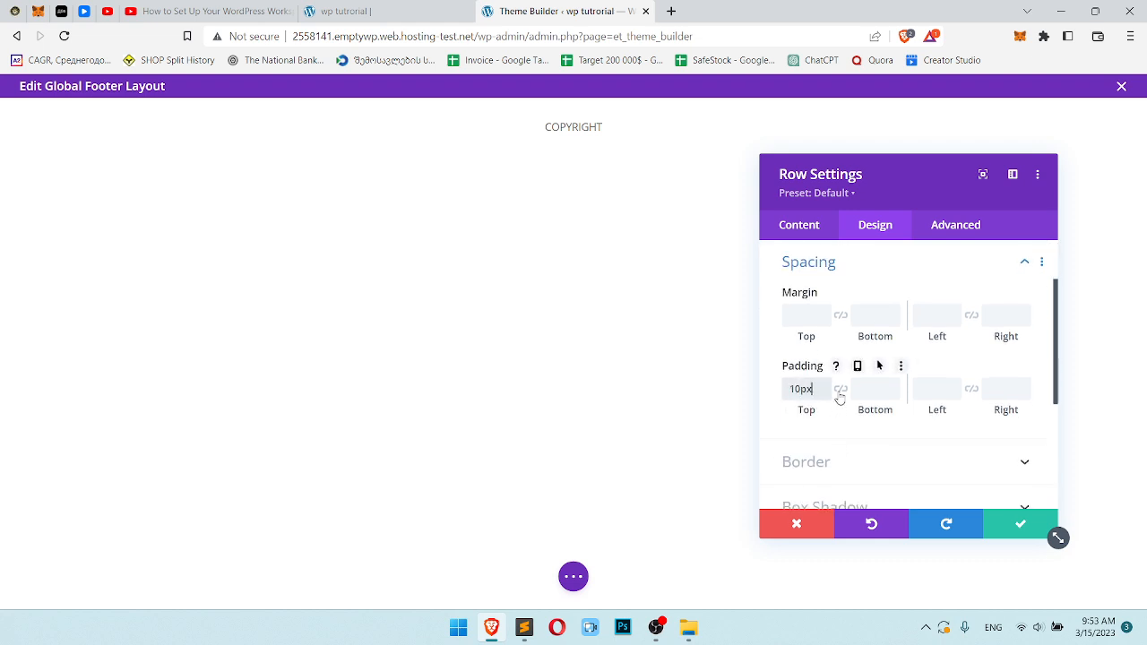
left_click(840, 389)
left_click(1019, 523)
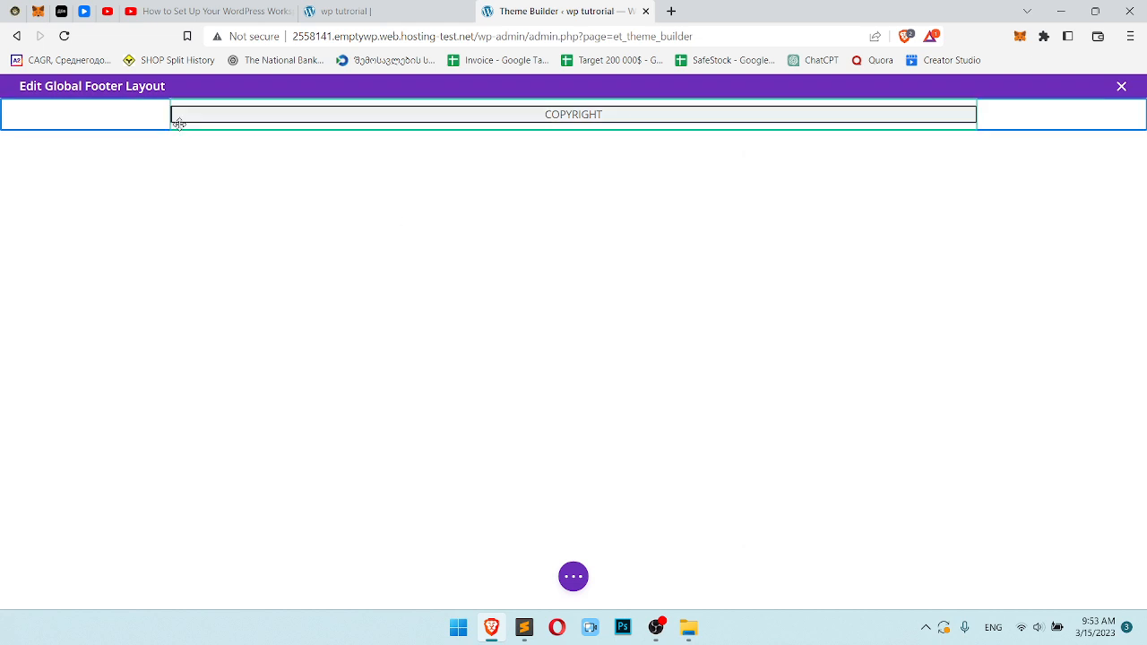
Give the footer section a black background color and save the section settings
left_click(37, 116)
left_click(849, 332)
left_click(853, 327)
left_click(816, 336)
scroll(904, 398, "down", 1)
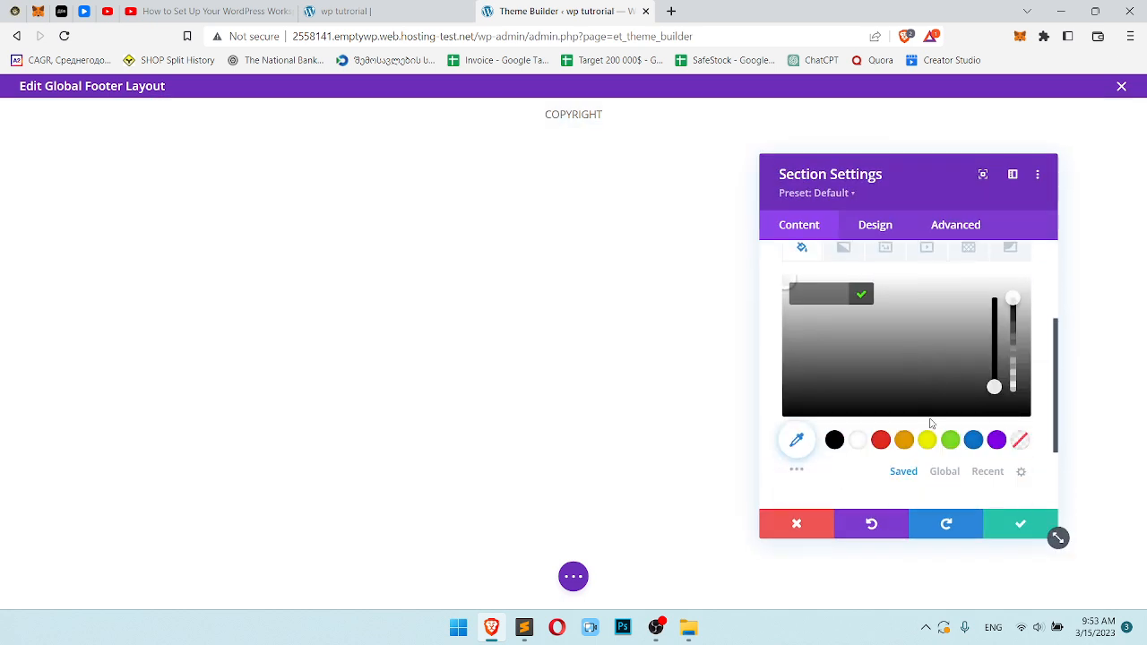
left_click(928, 440)
left_click(834, 439)
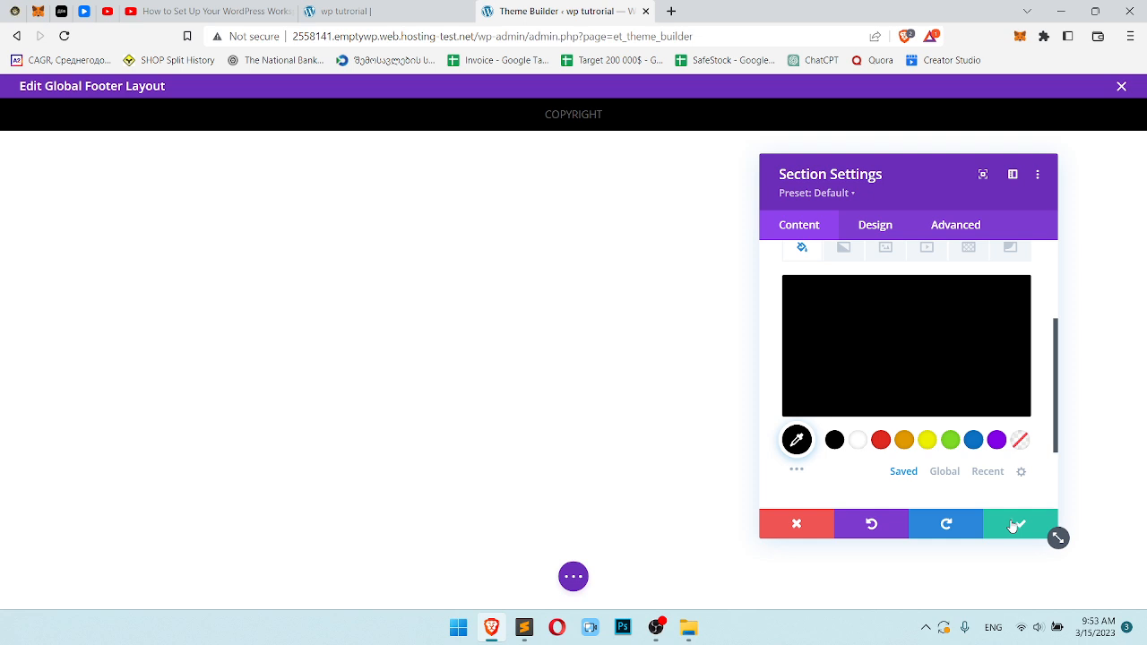
left_click(1019, 525)
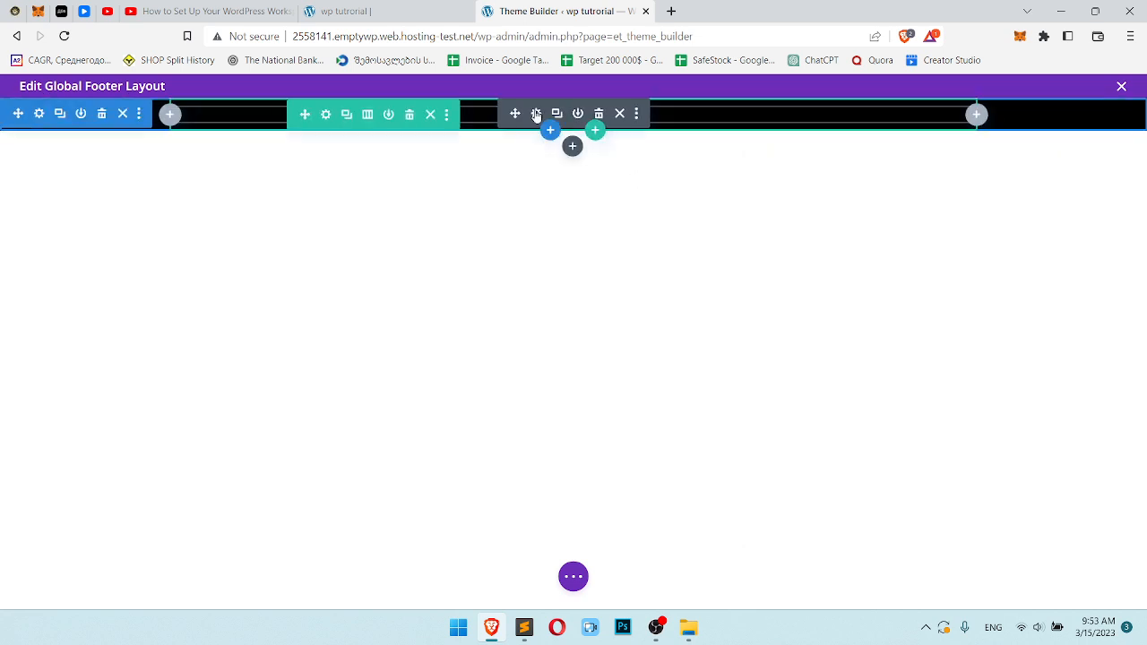
Change the COPYRIGHT module's text color to white and save its settings
left_click(535, 113)
left_click(874, 225)
left_click(847, 299)
scroll(858, 349, "down", 1)
left_click(858, 361)
left_click(1015, 528)
Save the global footer layout and close its editor
left_click(578, 579)
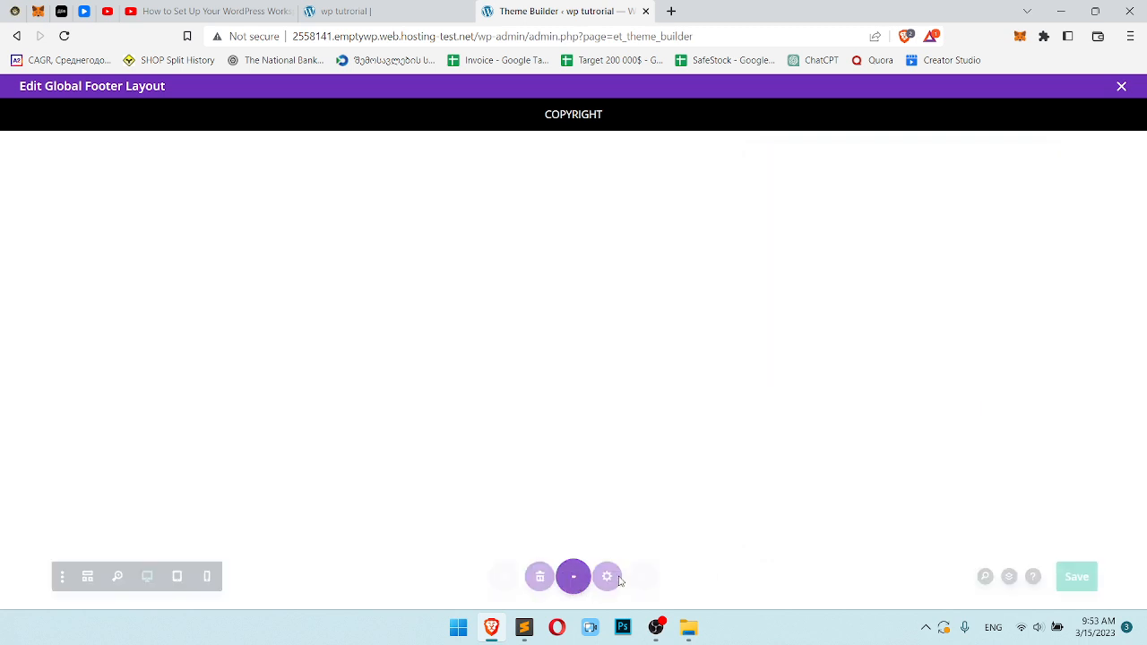
left_click(1105, 577)
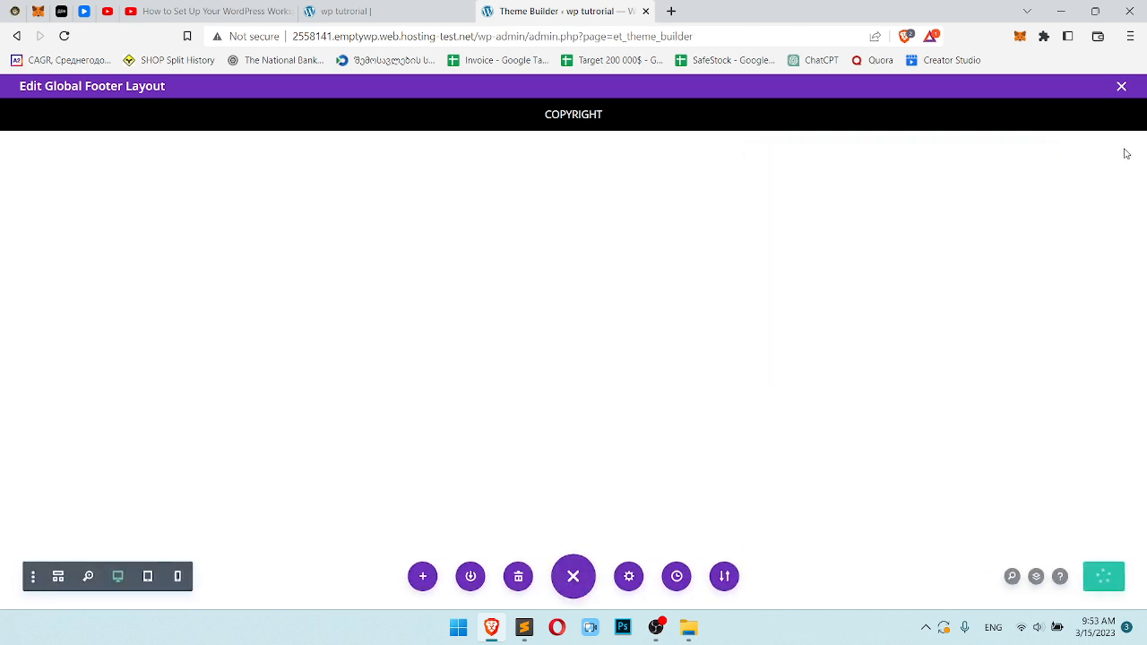
left_click(1121, 87)
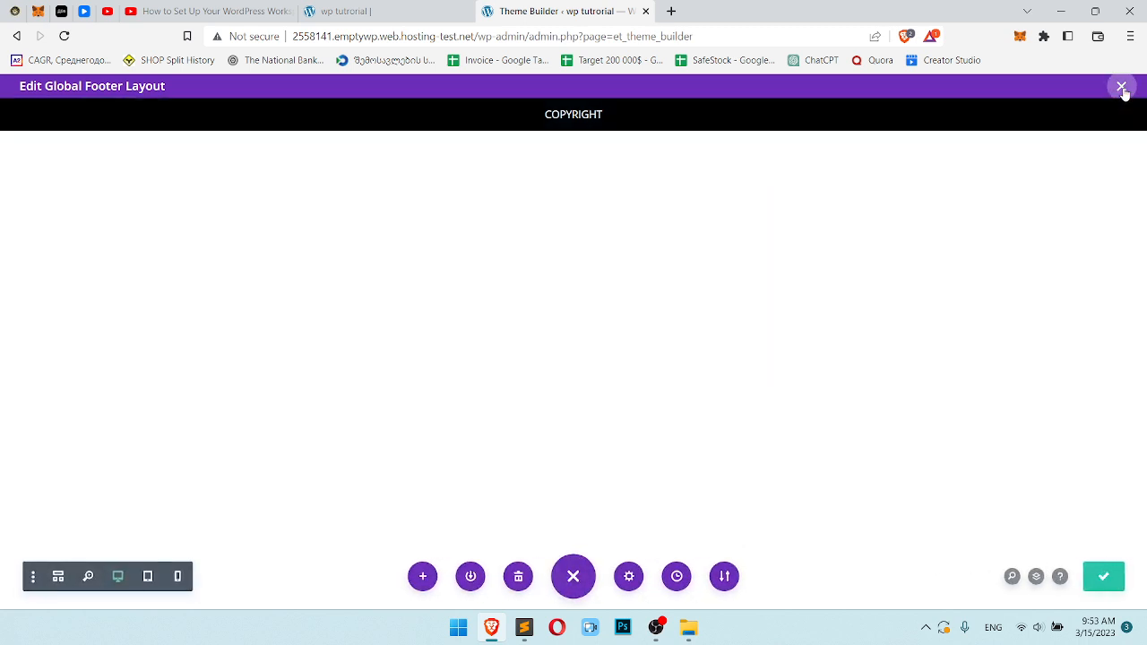
Reload the live homepage and check the new global footer at the end of the page
left_click(442, 7)
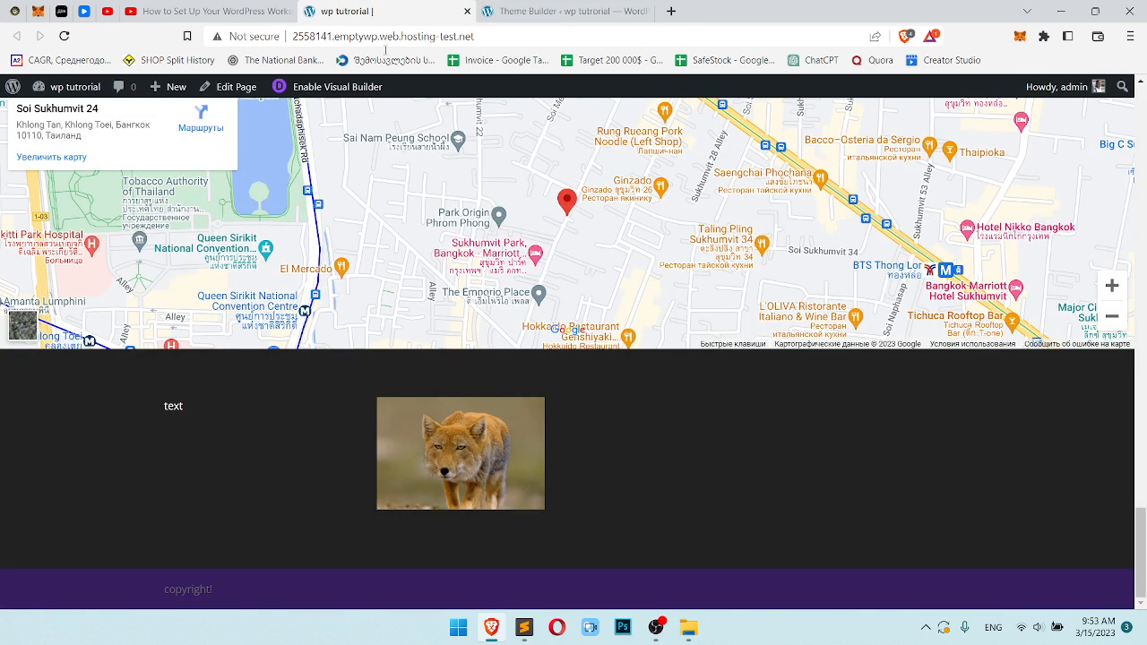
key("F5")
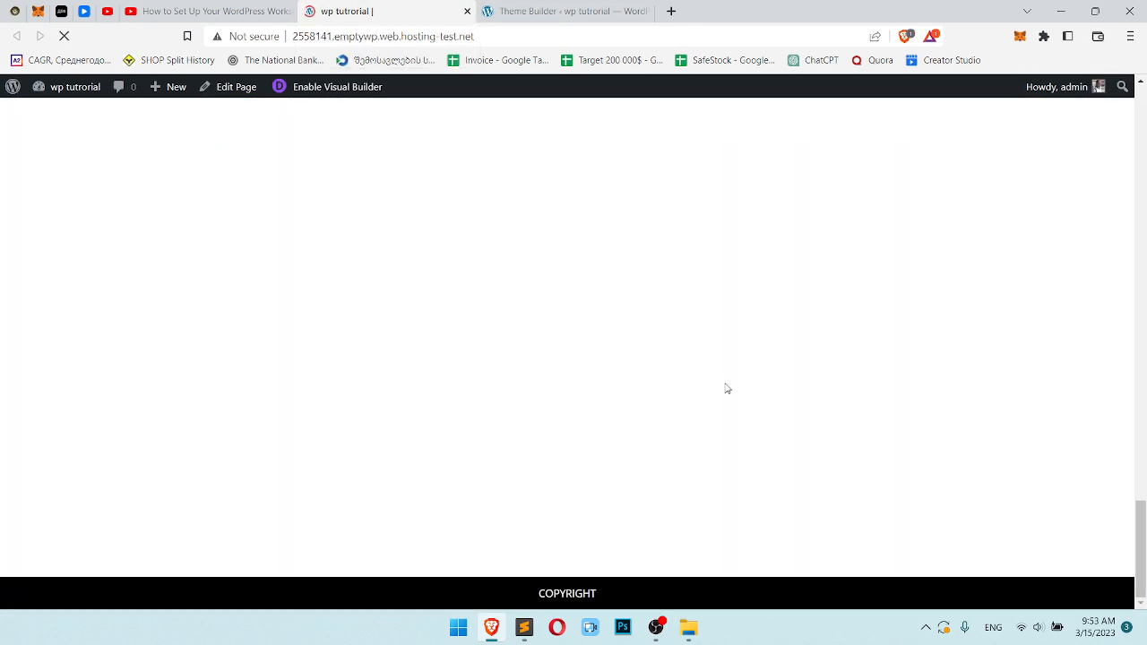
scroll(729, 489, "down", 3)
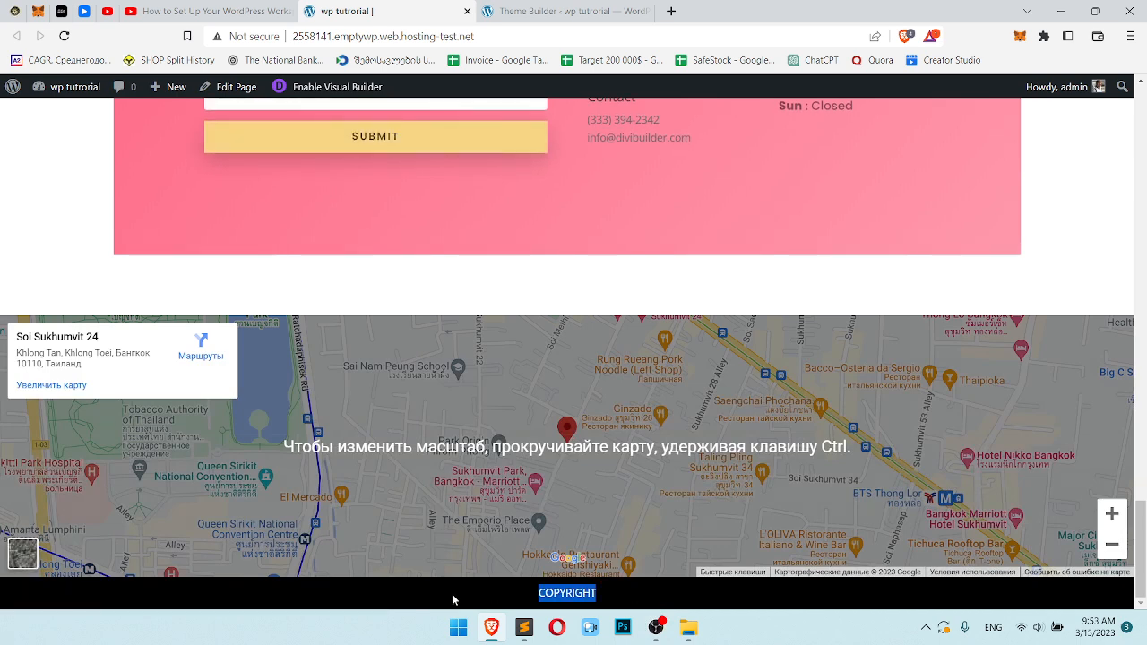